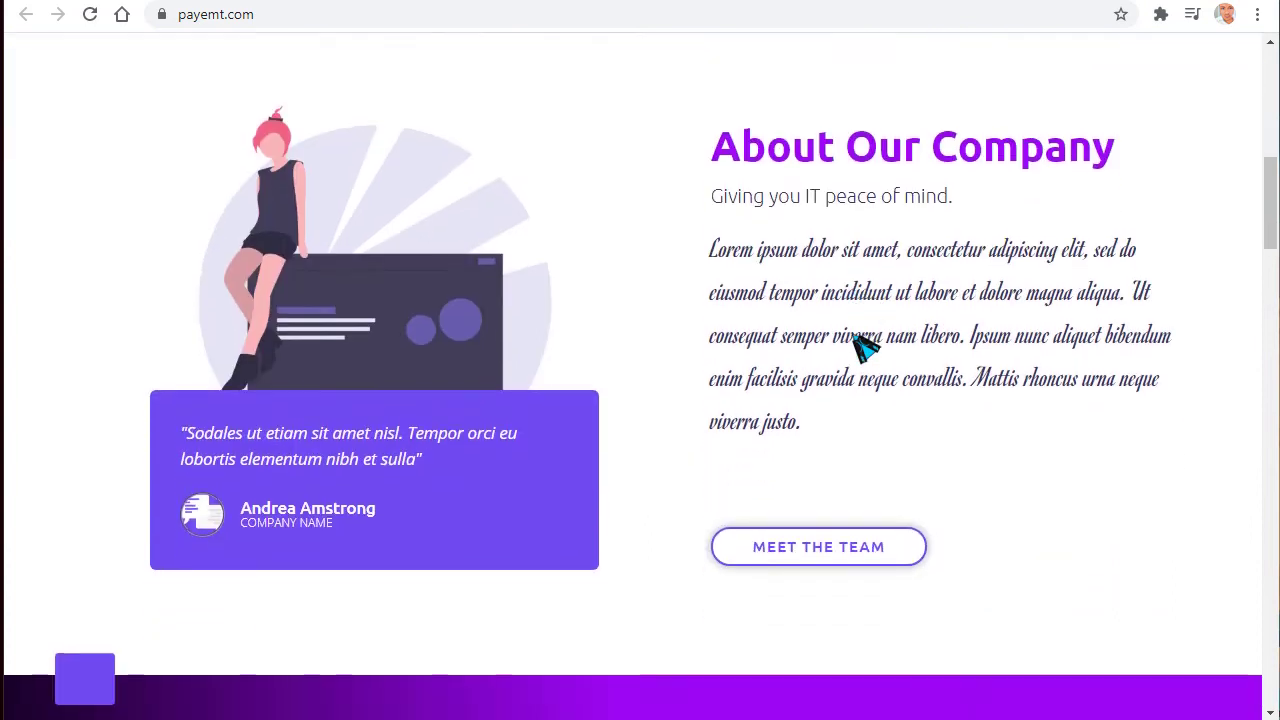
Copy the .sticky-header selector from the CSS rules in the Notepad file.
scroll(866, 340, up, 3)
scroll(873, 326, up, 10)
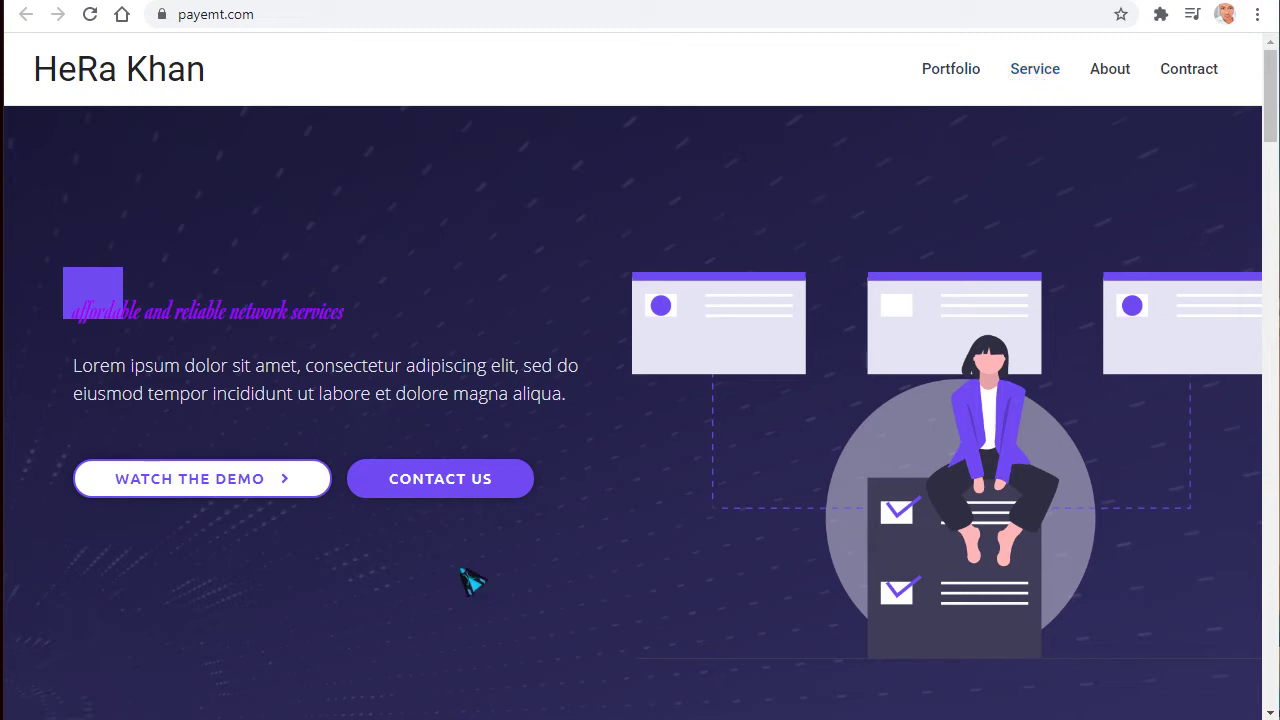
key(alt+Tab)
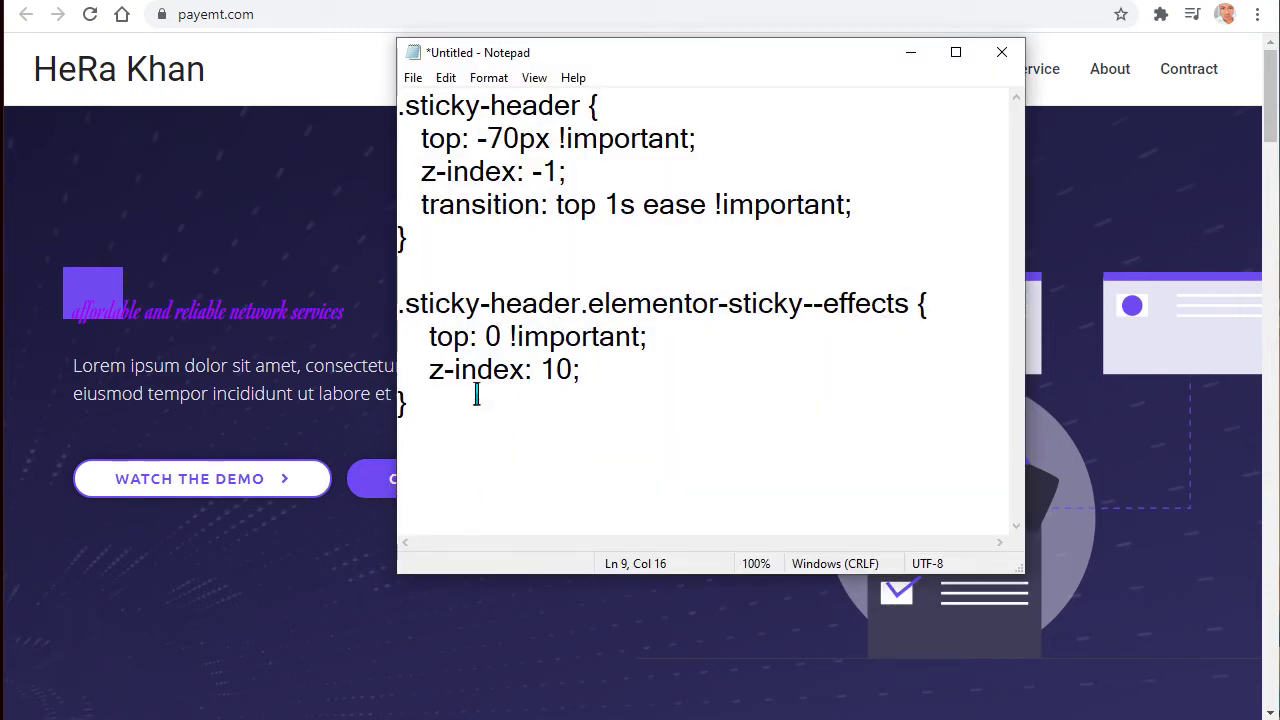
drag(440, 445, 362, 133)
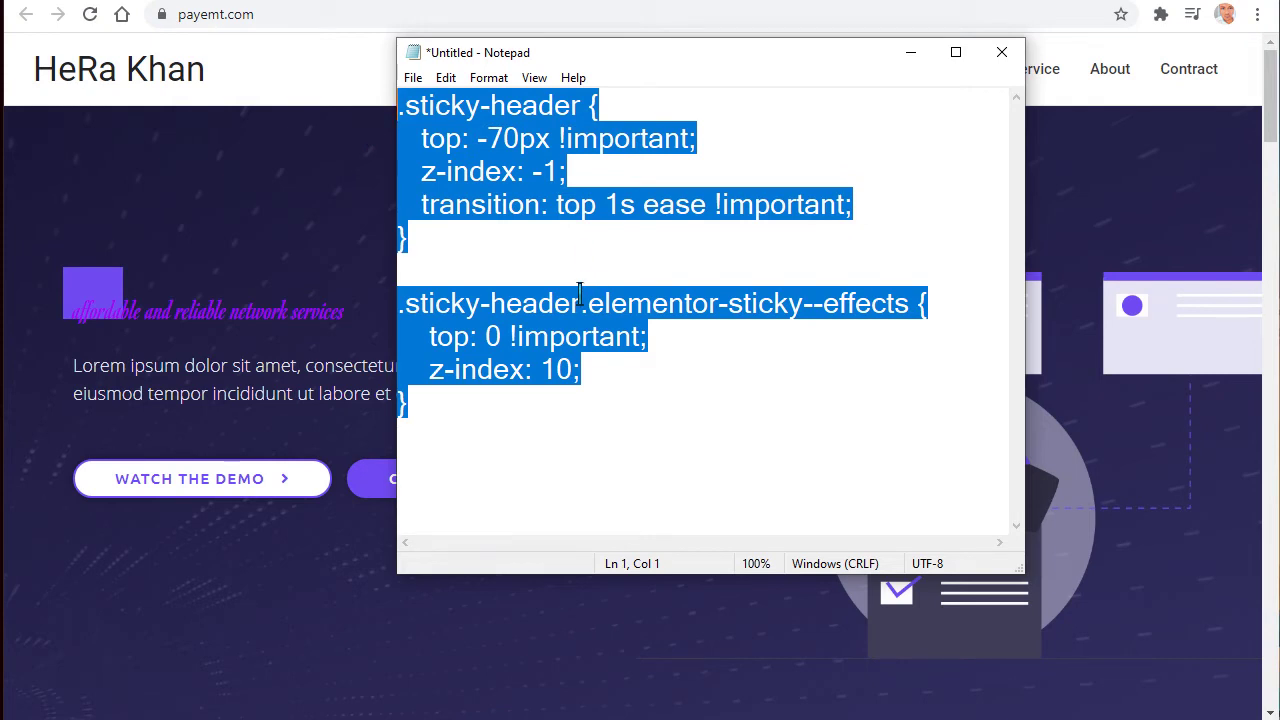
click(584, 110)
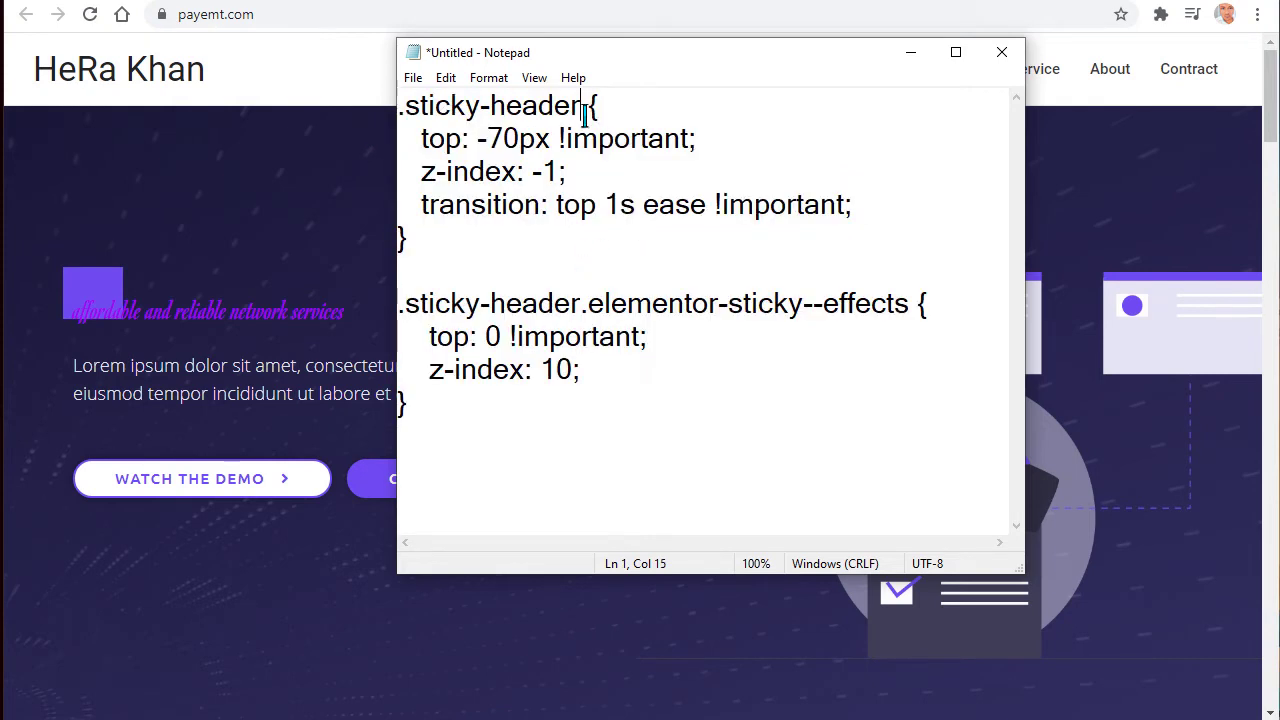
drag(571, 118, 400, 130)
right_click(423, 109)
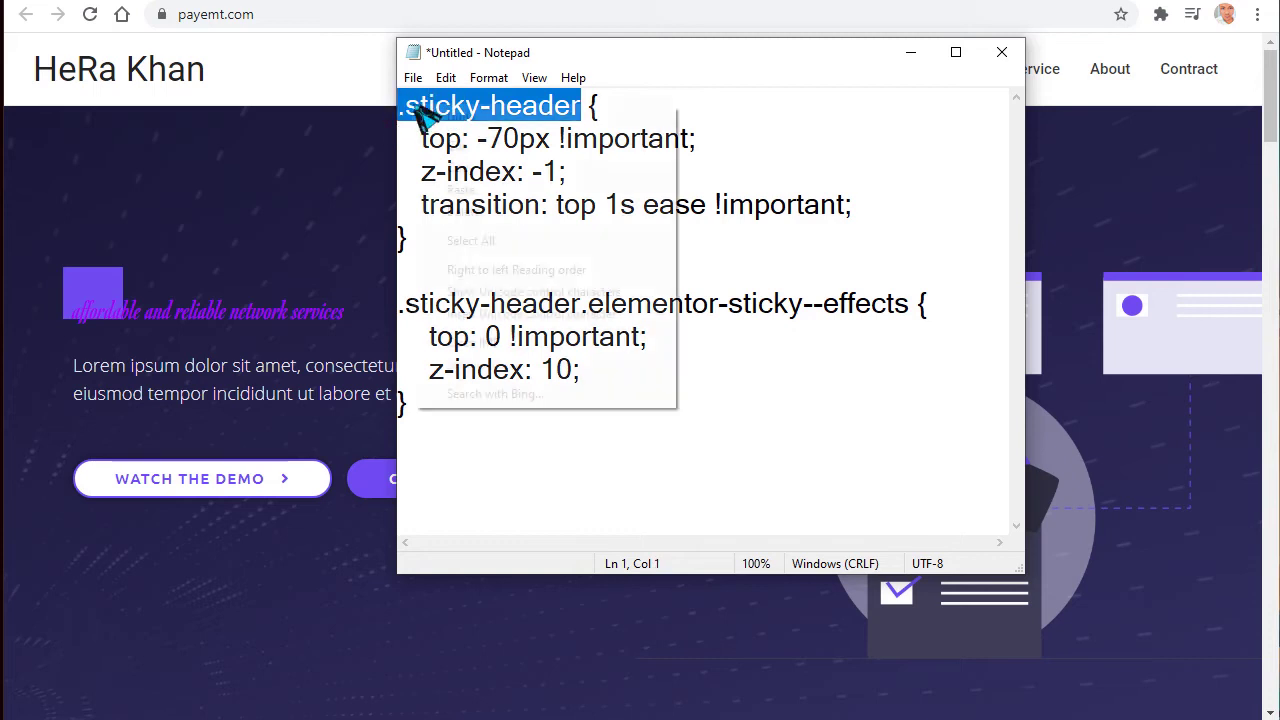
click(480, 167)
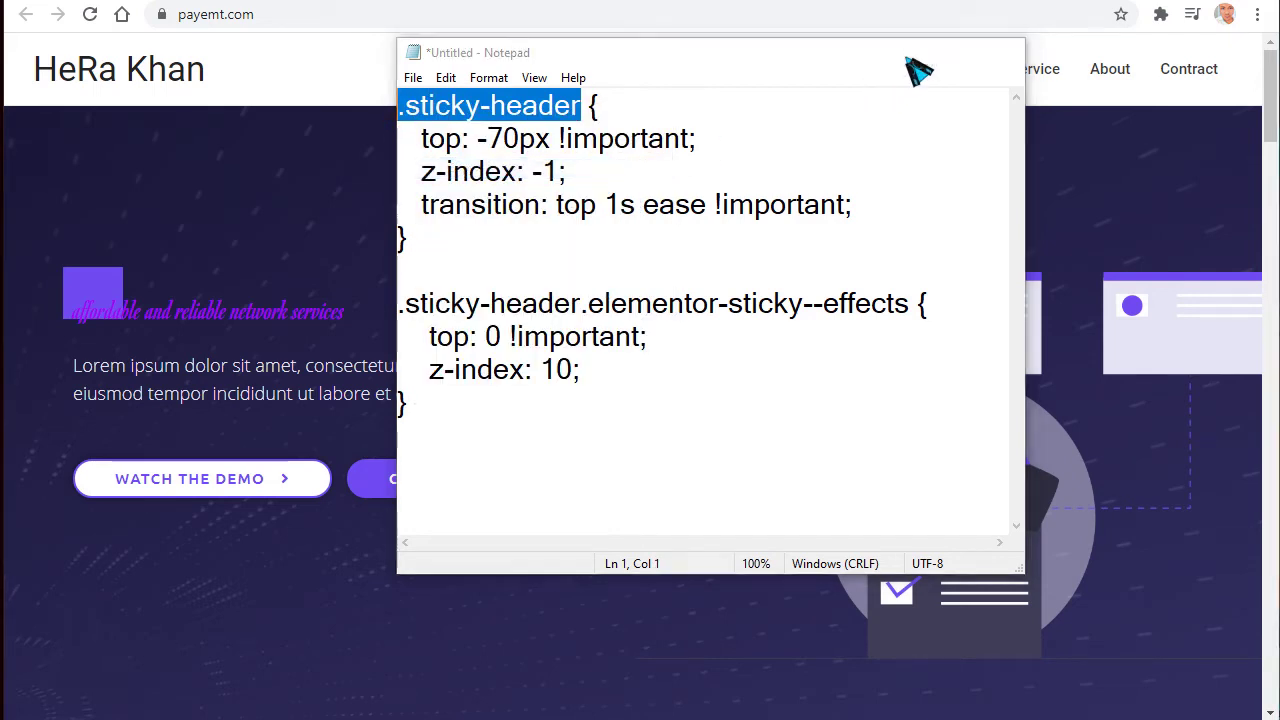
click(910, 54)
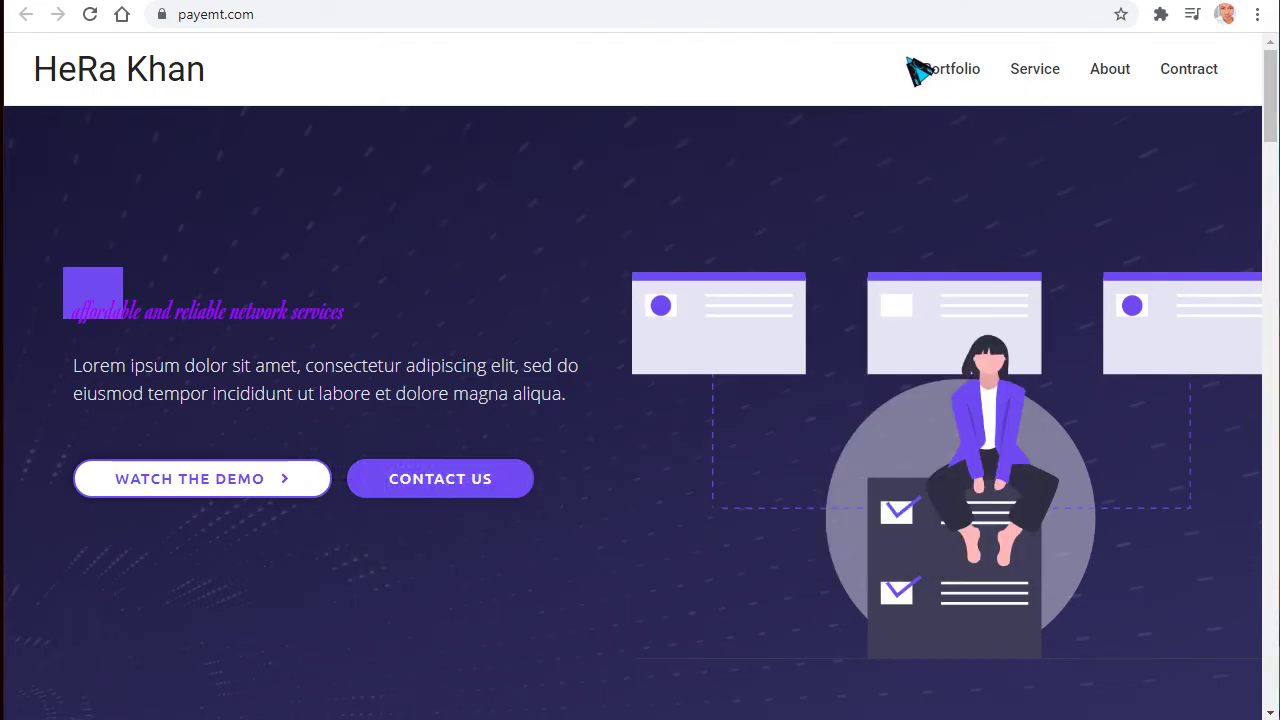
Switch to the WordPress admin and show the Header templates in the Theme Builder.
click(735, 3)
mouse_move(52, 368)
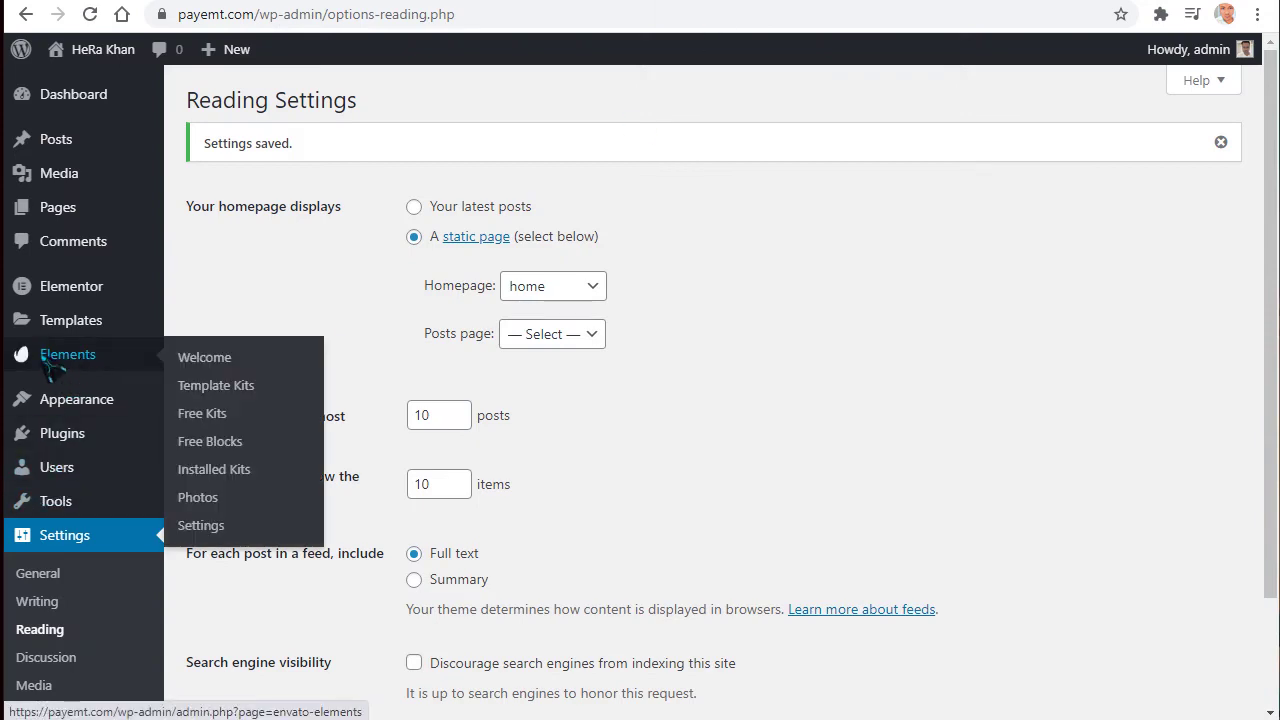
mouse_move(80, 330)
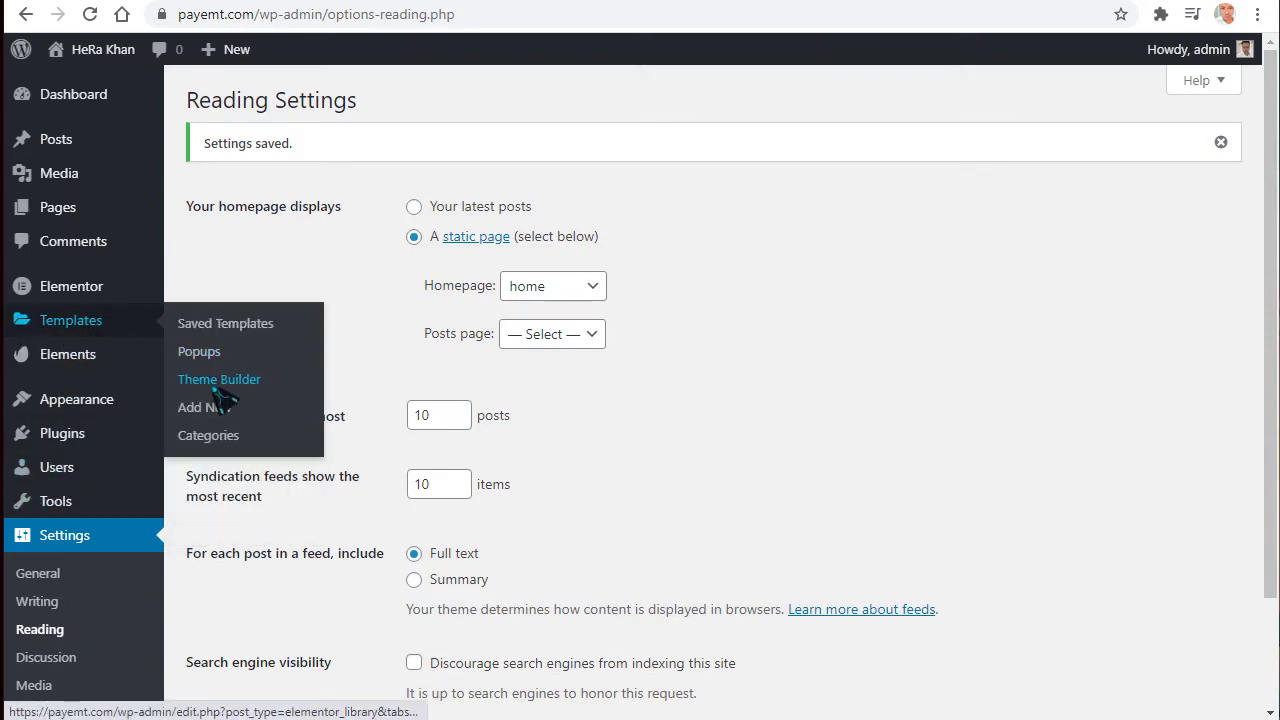
click(244, 386)
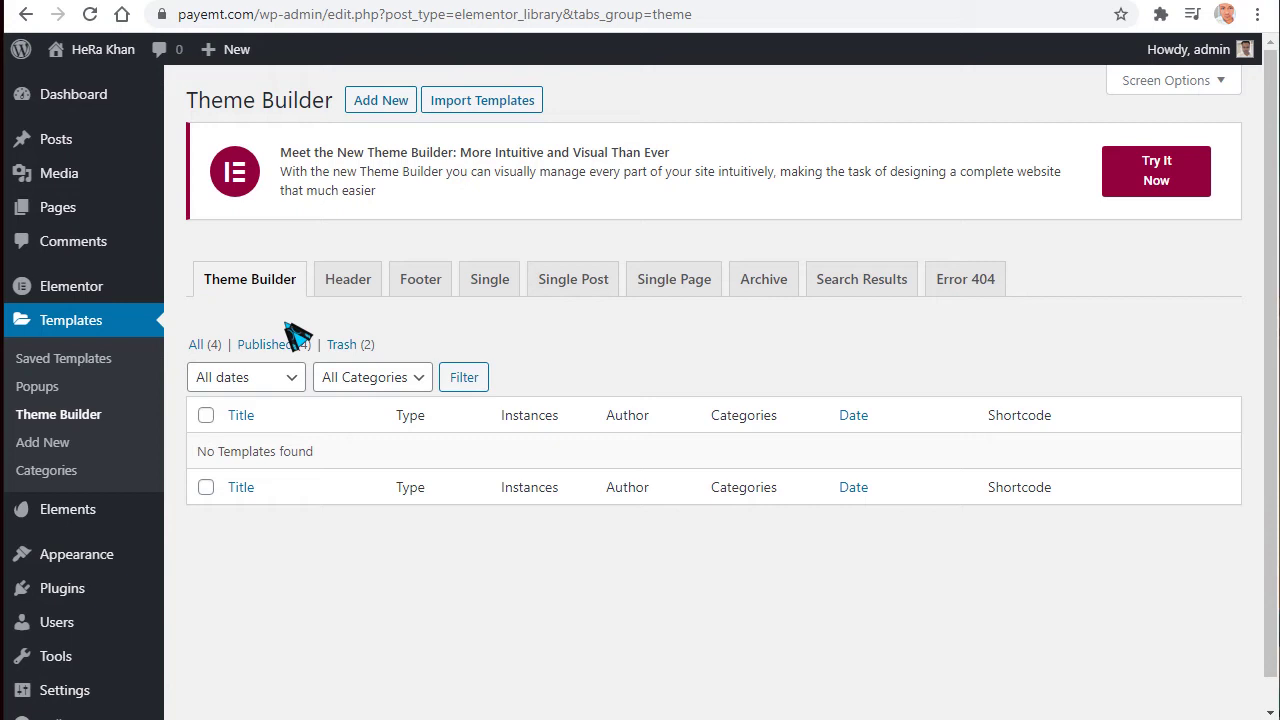
click(348, 280)
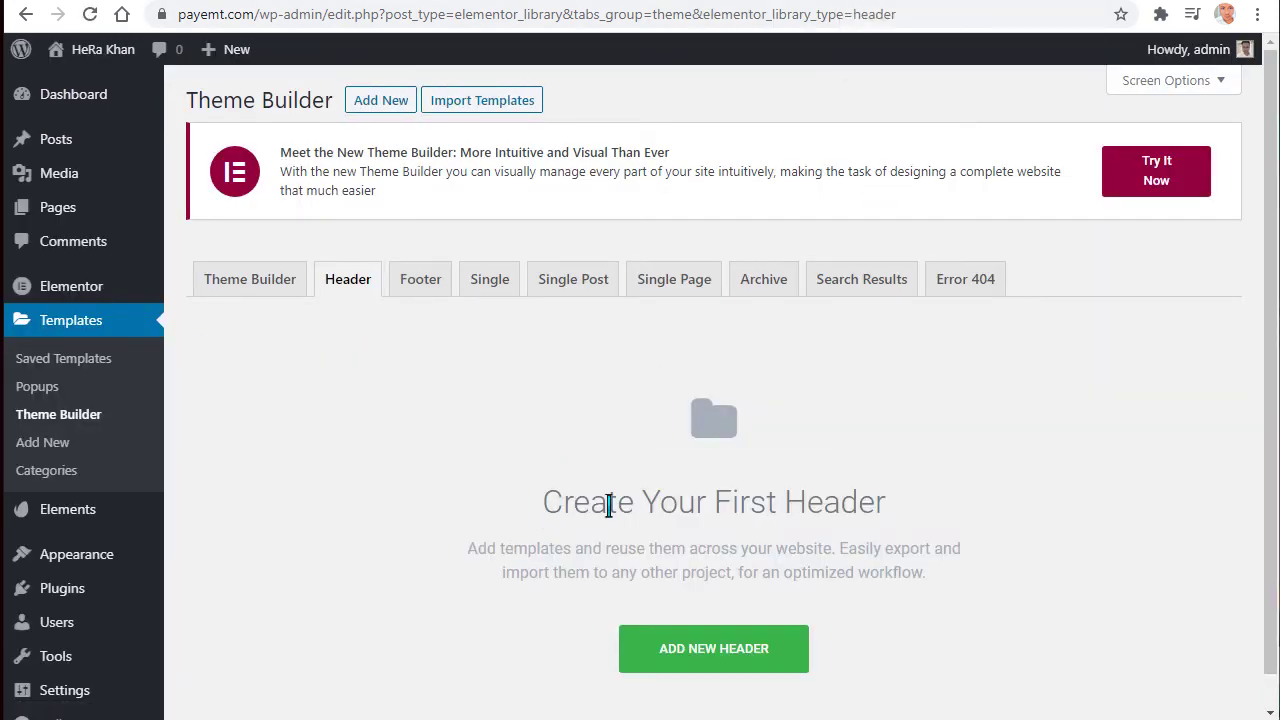
Create a new Header template named .sticky-header using the copied selector.
drag(576, 503, 930, 505)
click(774, 518)
click(704, 667)
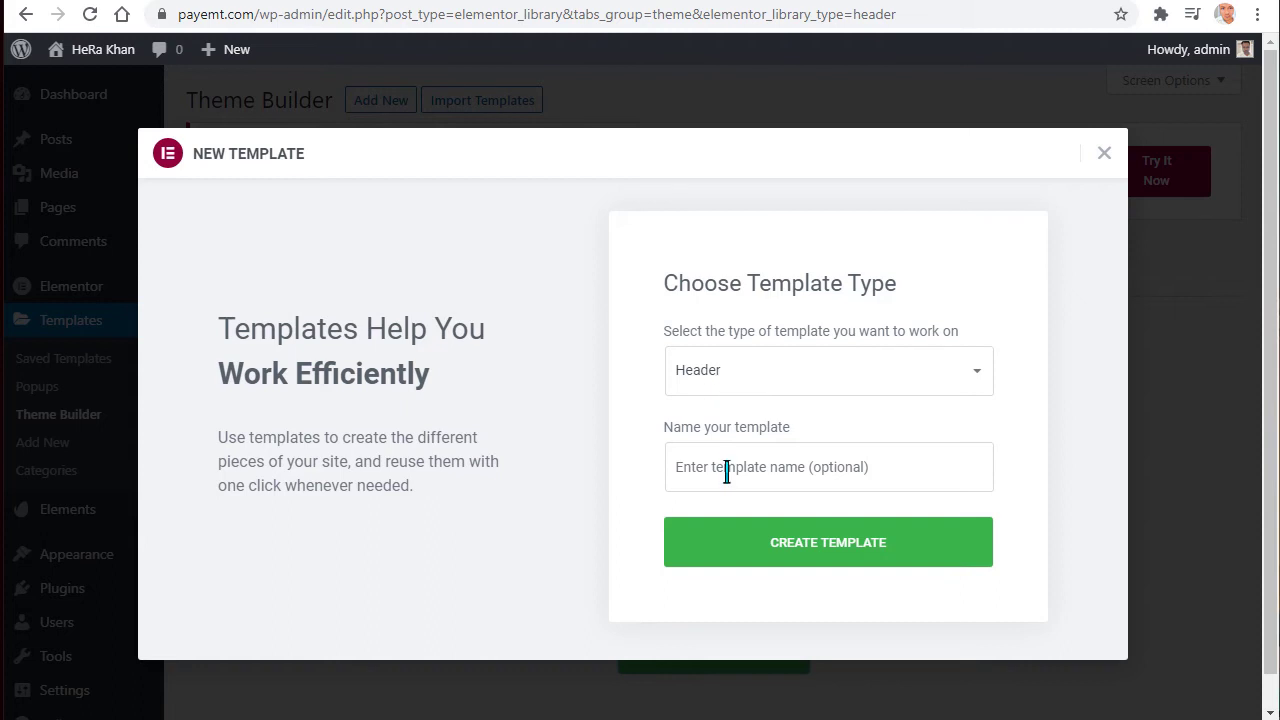
click(727, 470)
right_click(727, 470)
click(768, 604)
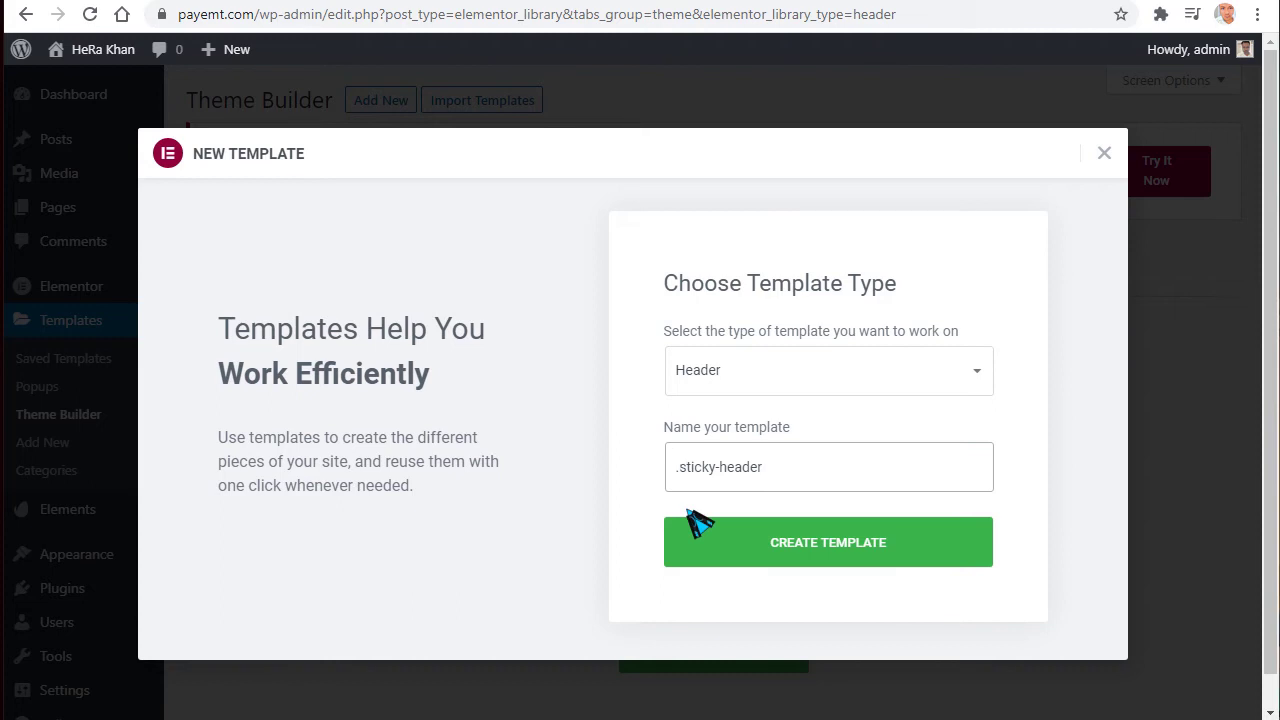
click(757, 549)
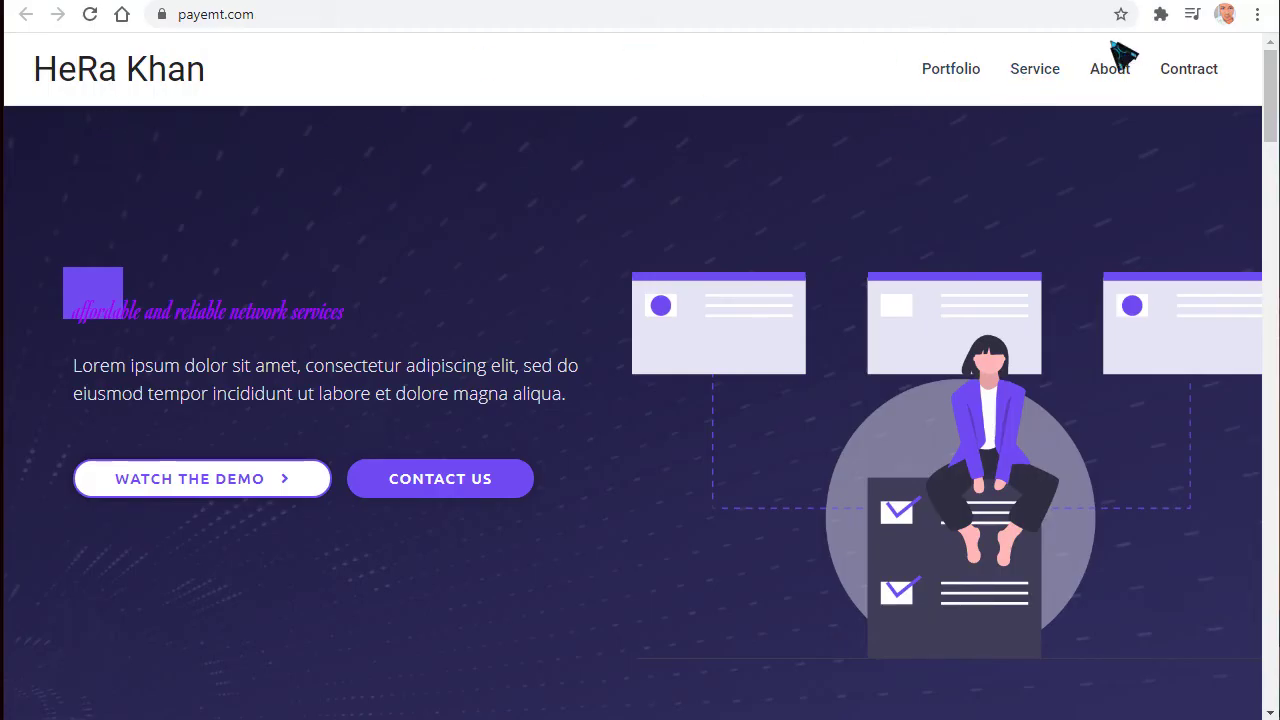
Add a two-column section to the new header template and narrow its first column.
scroll(757, 270, down, 4)
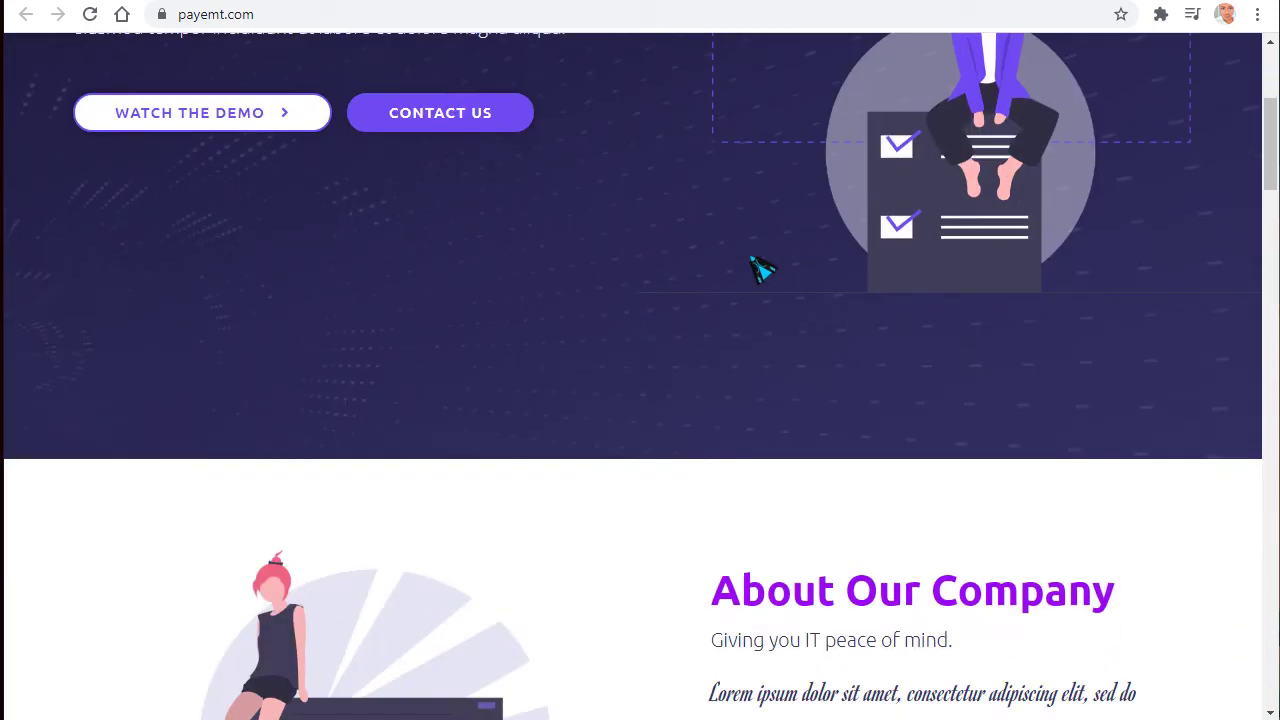
scroll(762, 268, up, 4)
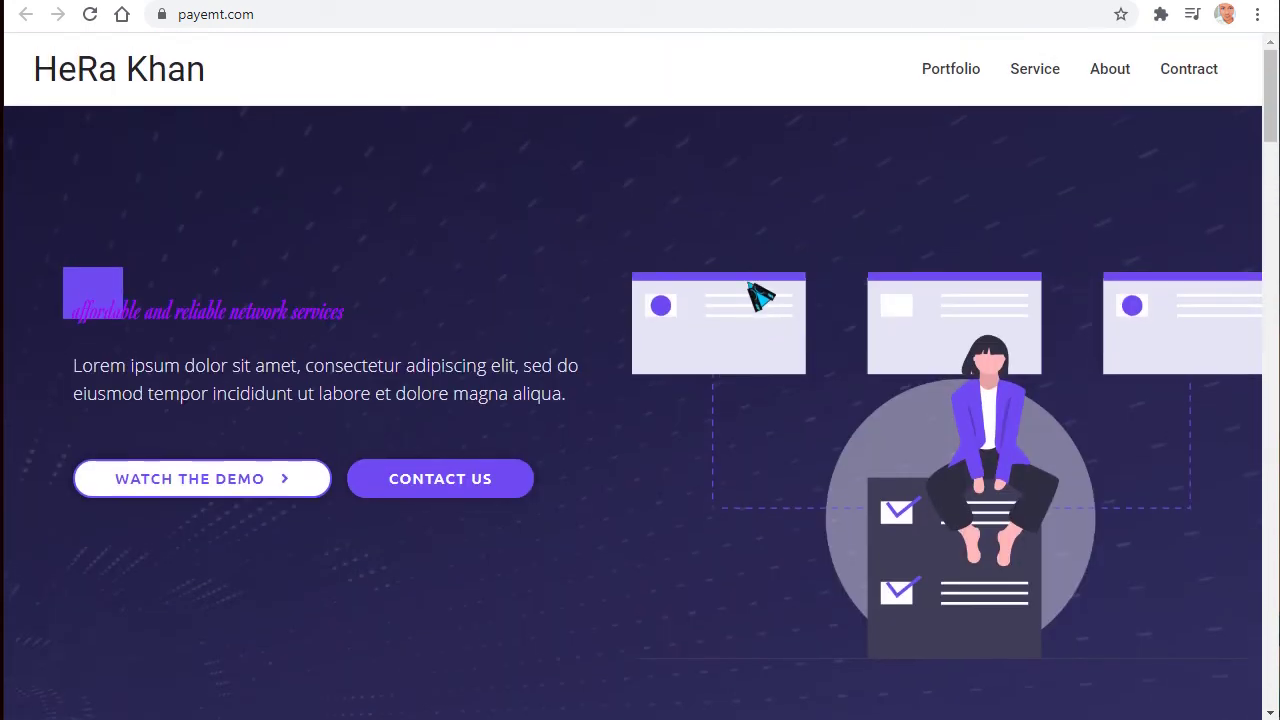
click(740, 4)
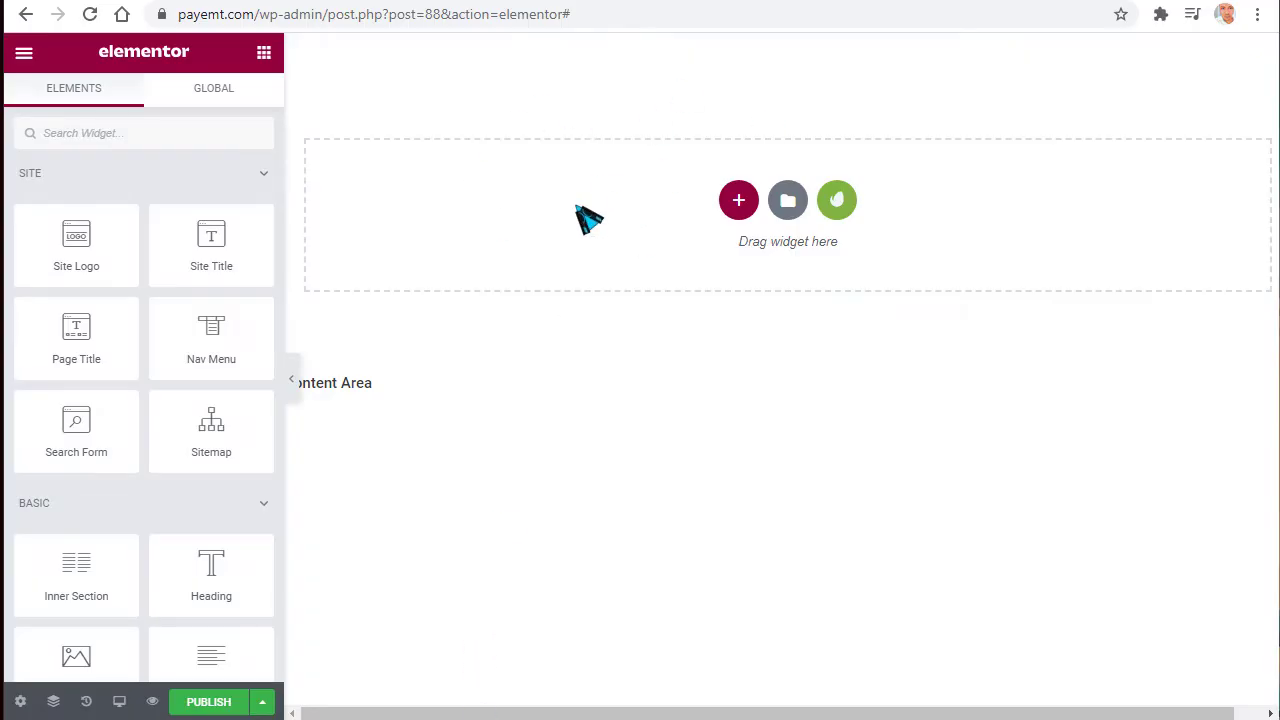
click(738, 203)
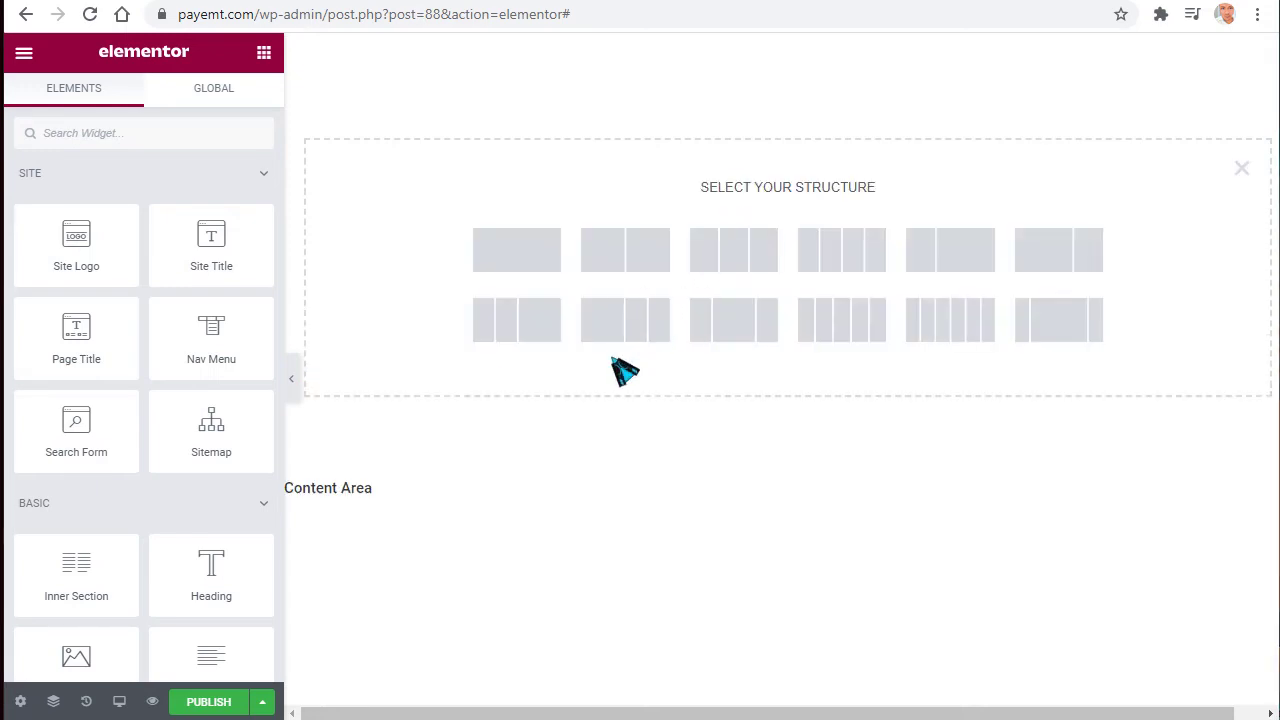
click(657, 258)
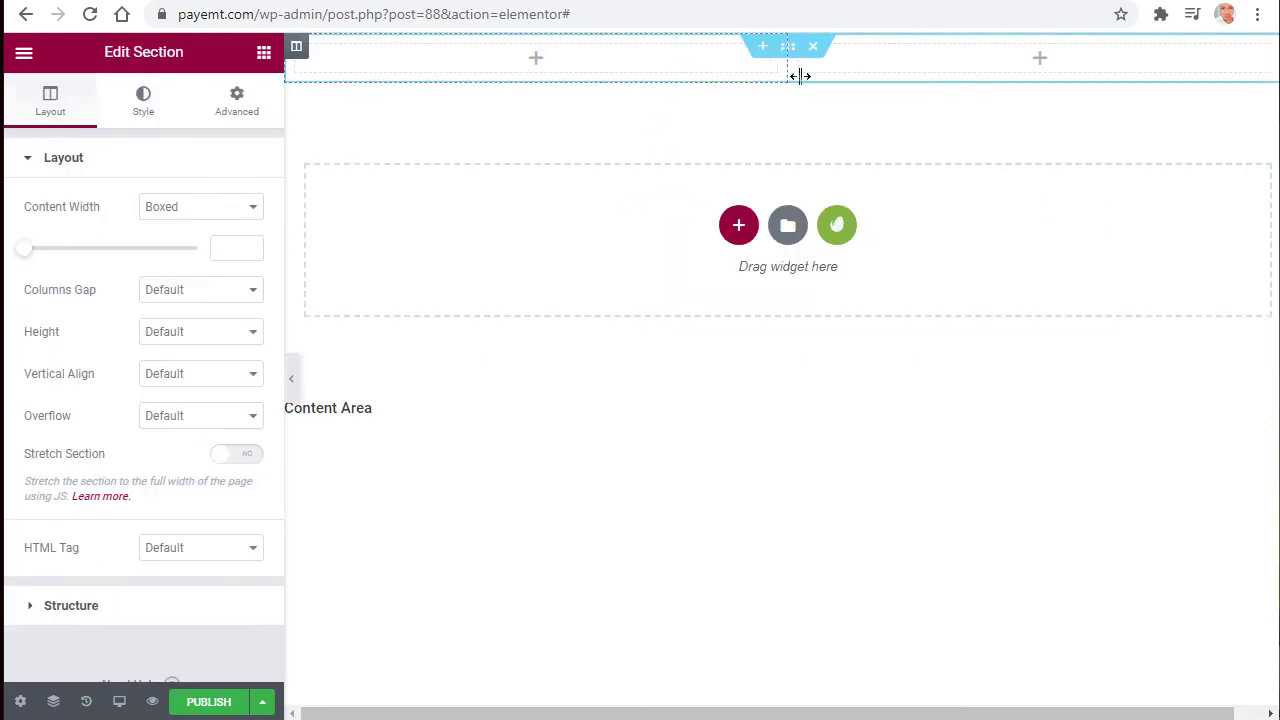
drag(800, 75, 468, 73)
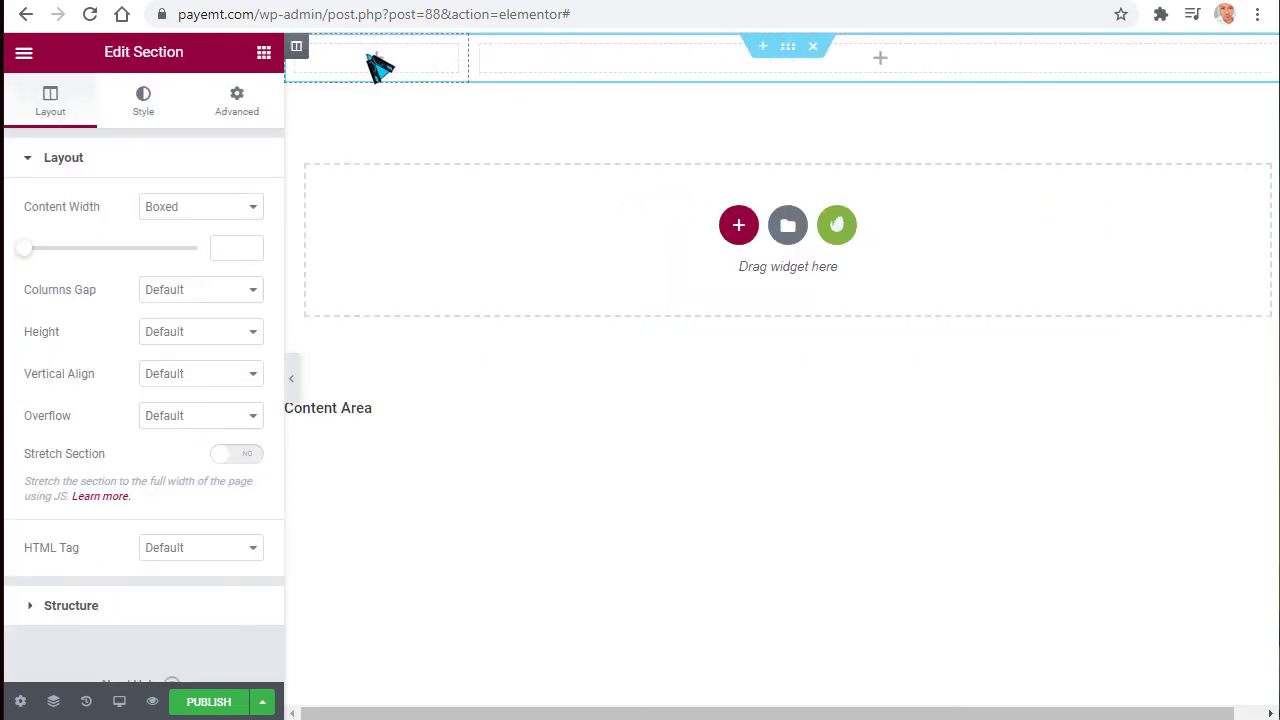
Place a Site Logo widget in the narrow first column, then delete that column.
click(380, 63)
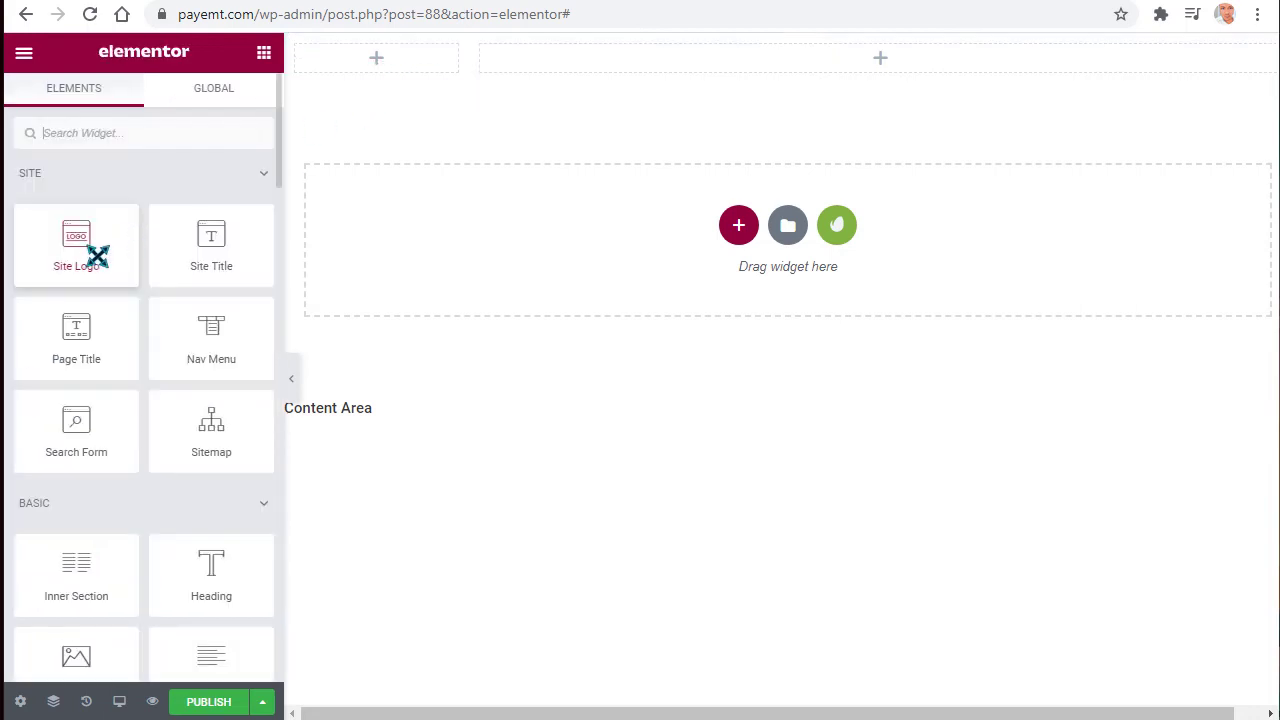
drag(97, 257, 412, 63)
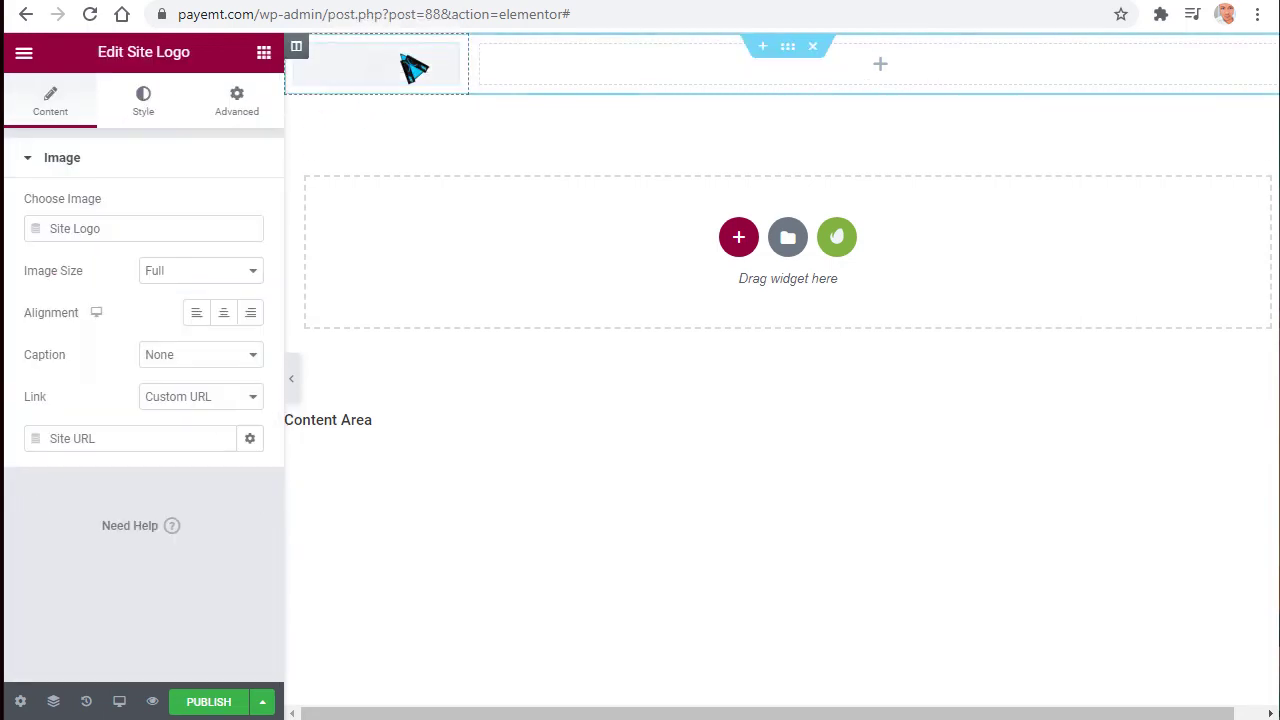
right_click(369, 64)
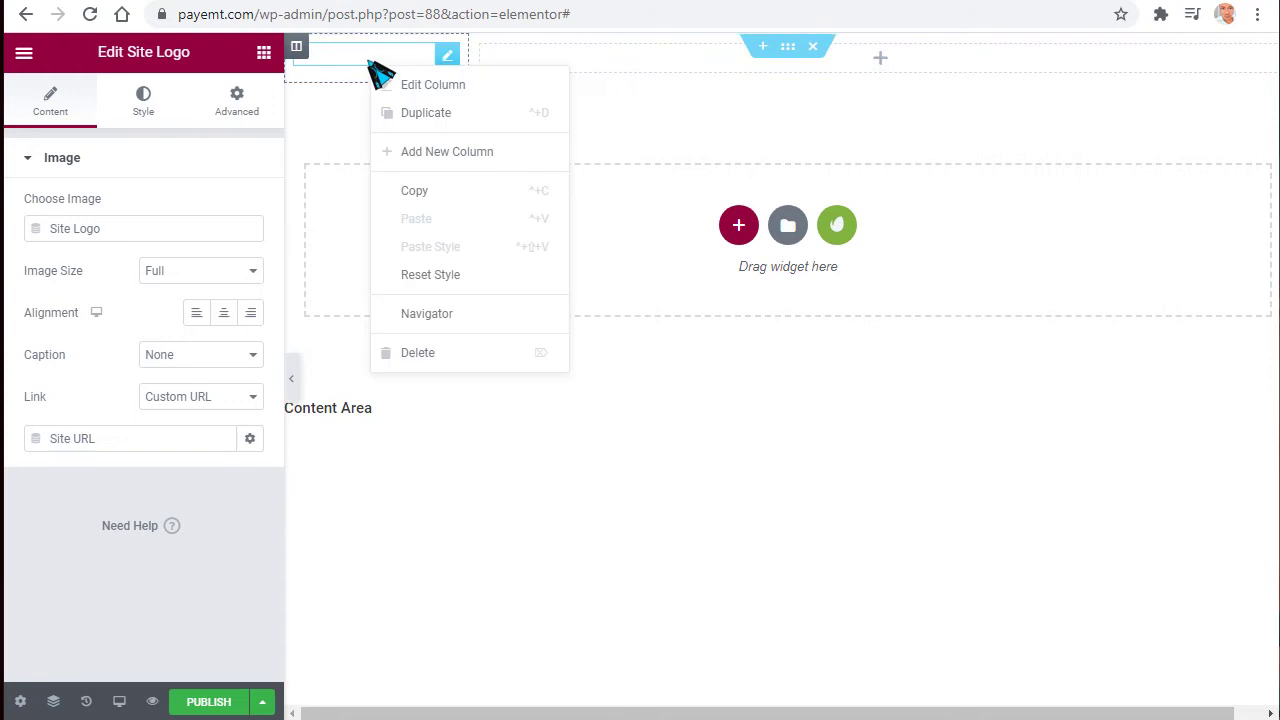
click(416, 362)
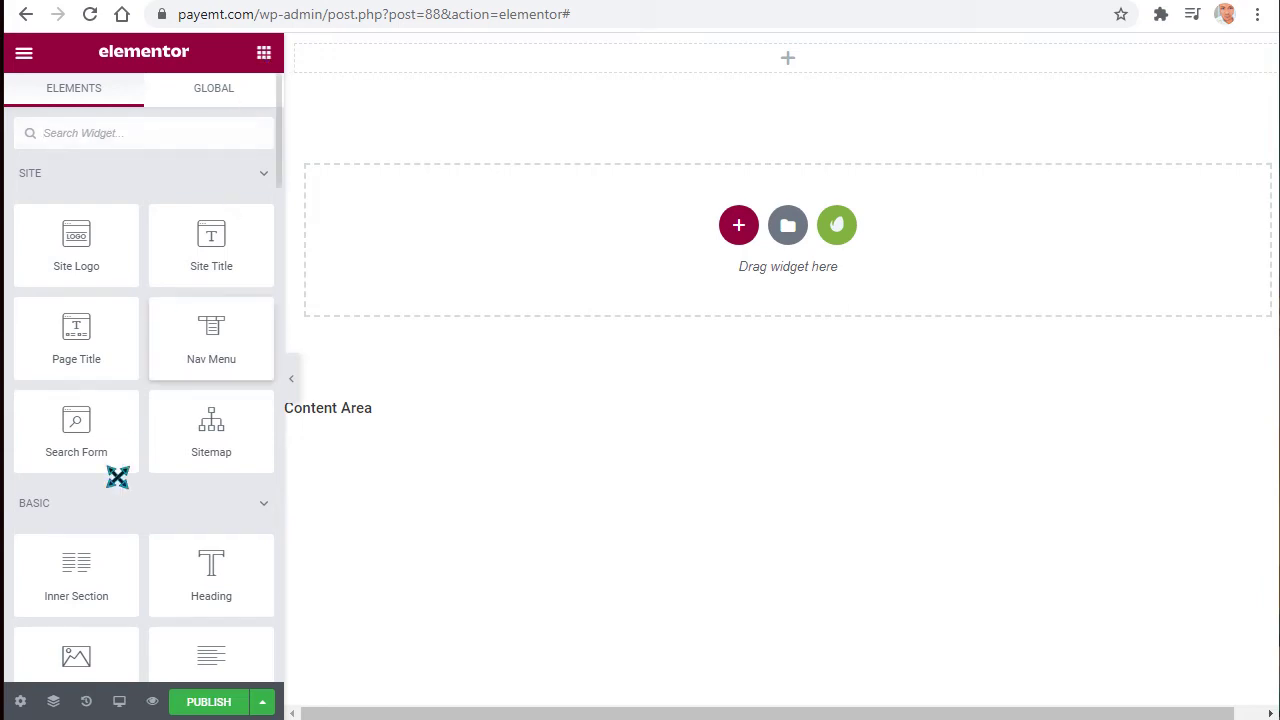
Add an Image widget to the remaining column and duplicate that column.
scroll(117, 477, down, 1)
drag(80, 540, 449, 64)
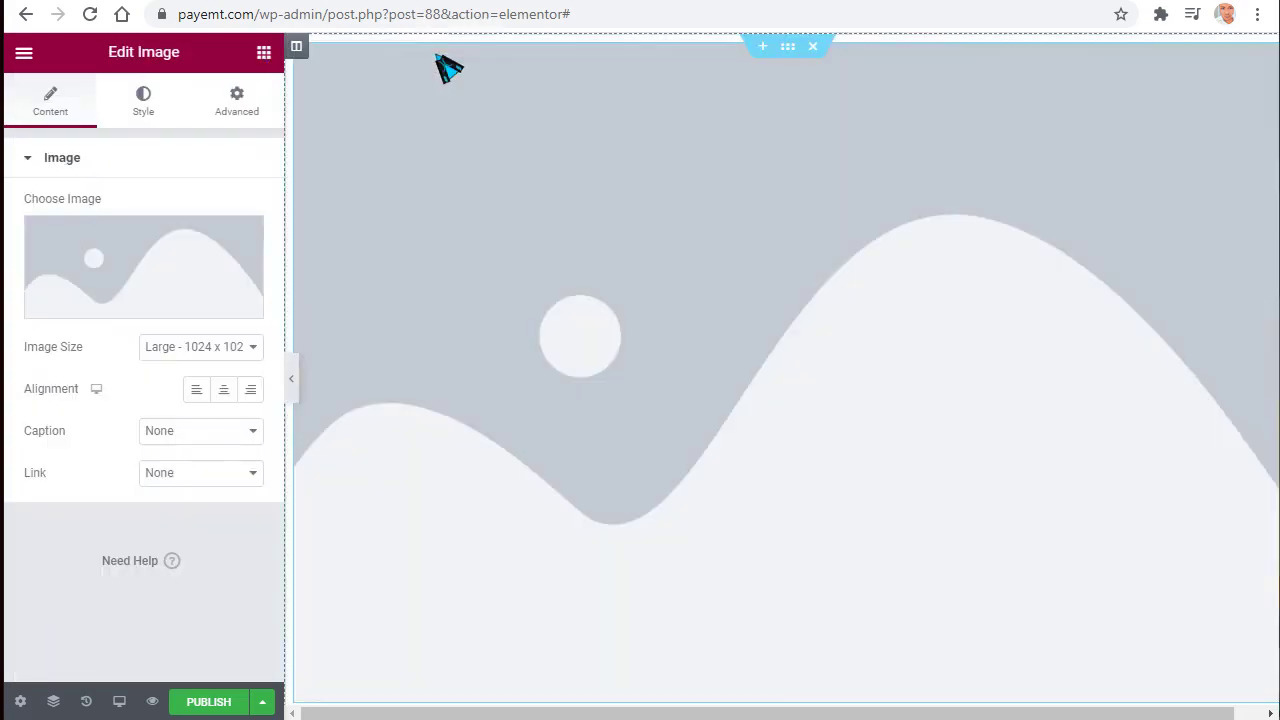
right_click(306, 50)
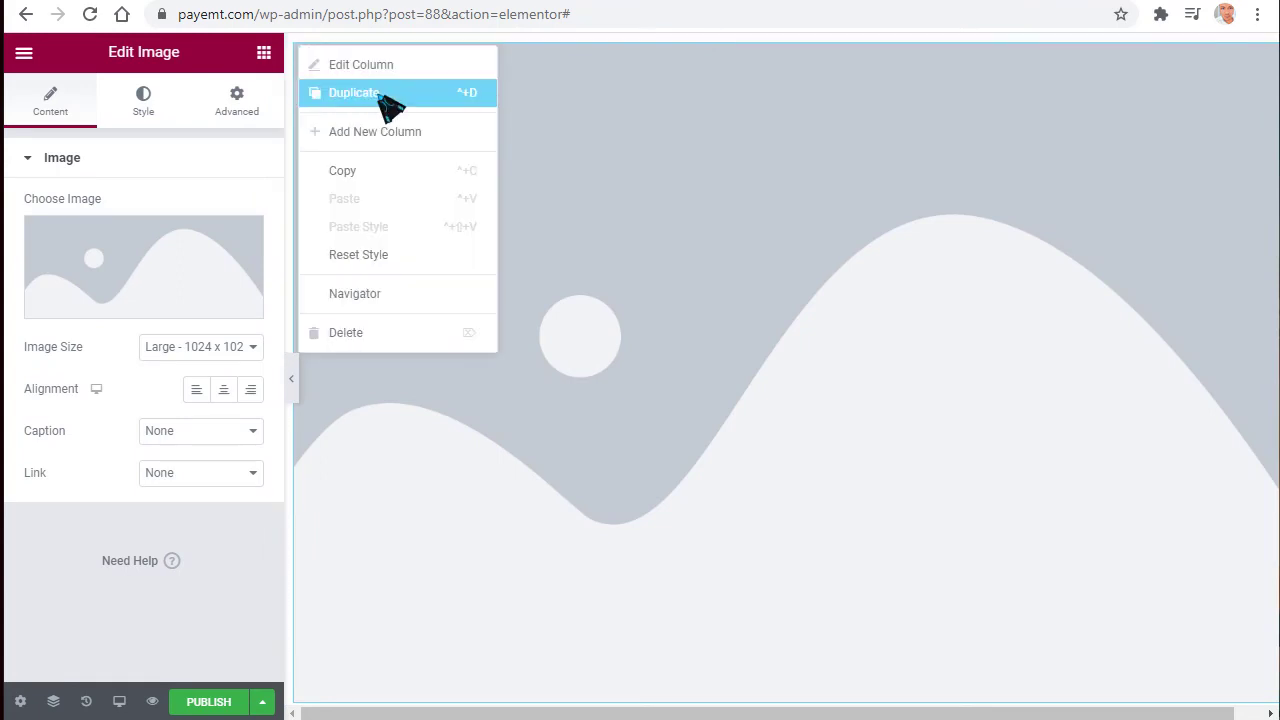
click(432, 93)
Delete the image from the duplicated column and narrow the image column to about 22.9% of the section.
right_click(877, 128)
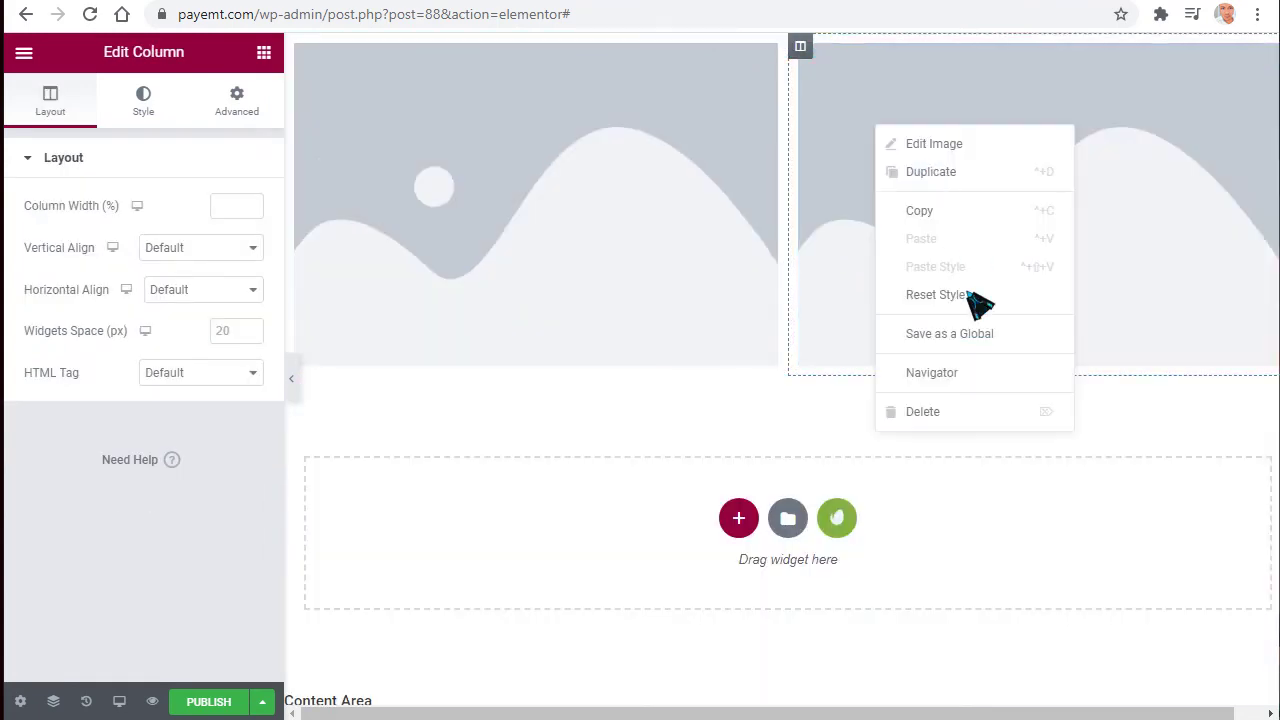
click(960, 411)
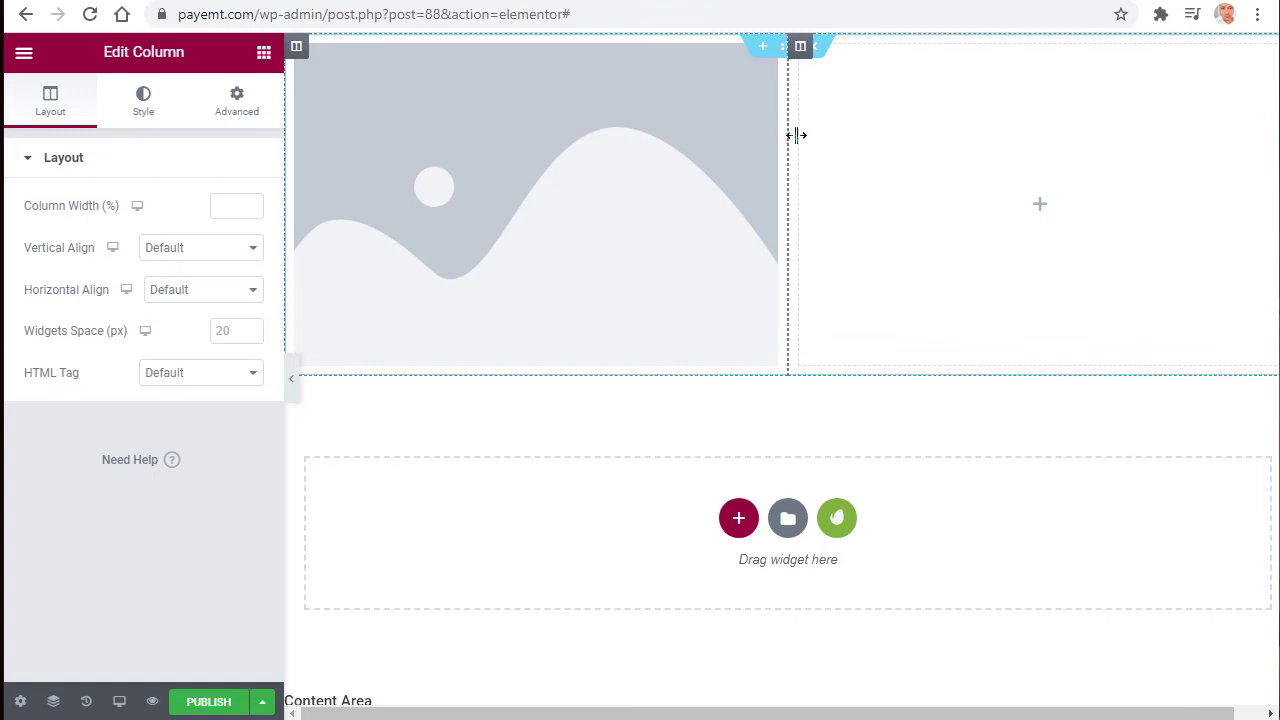
drag(773, 148, 529, 123)
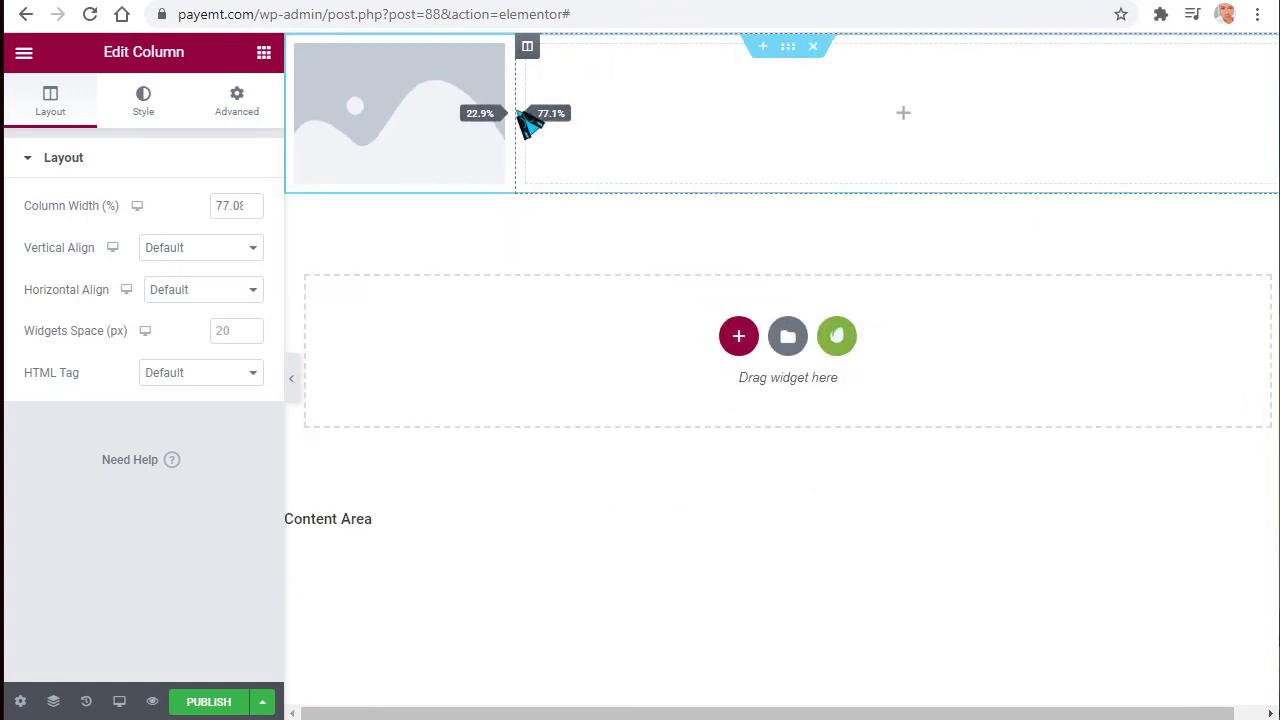
Center the image in the narrow column.
click(417, 120)
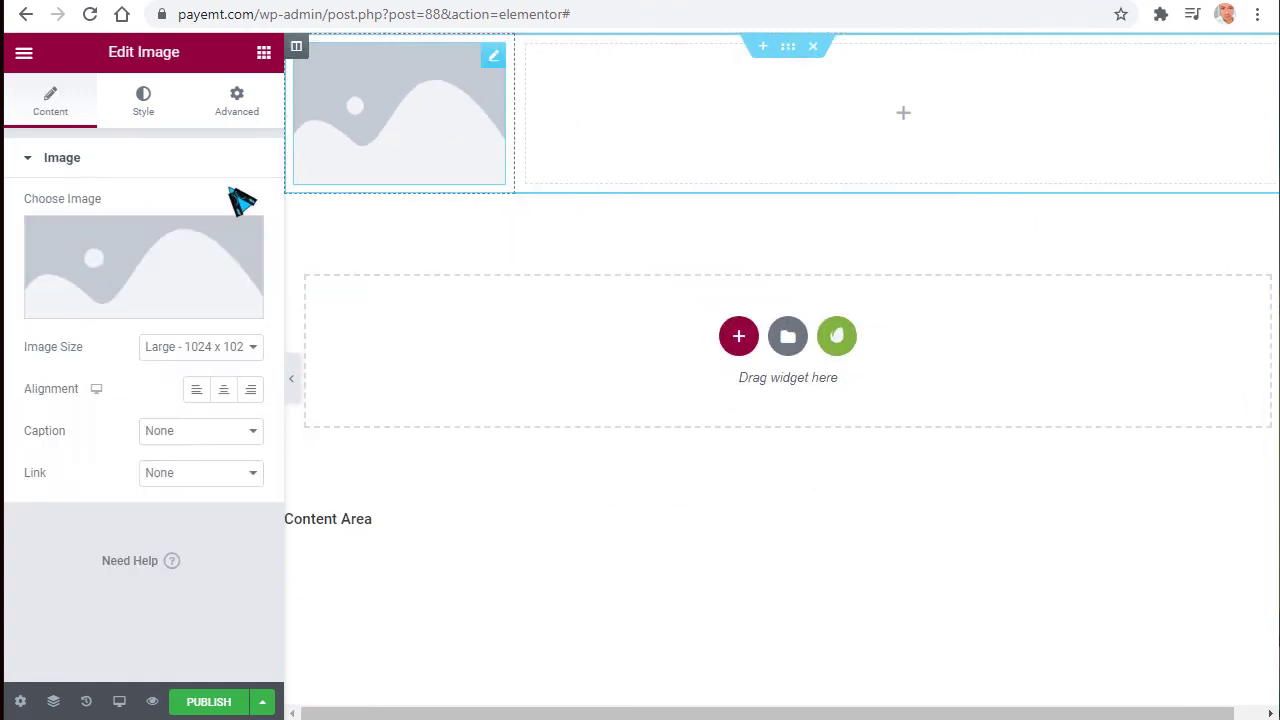
click(220, 392)
click(190, 432)
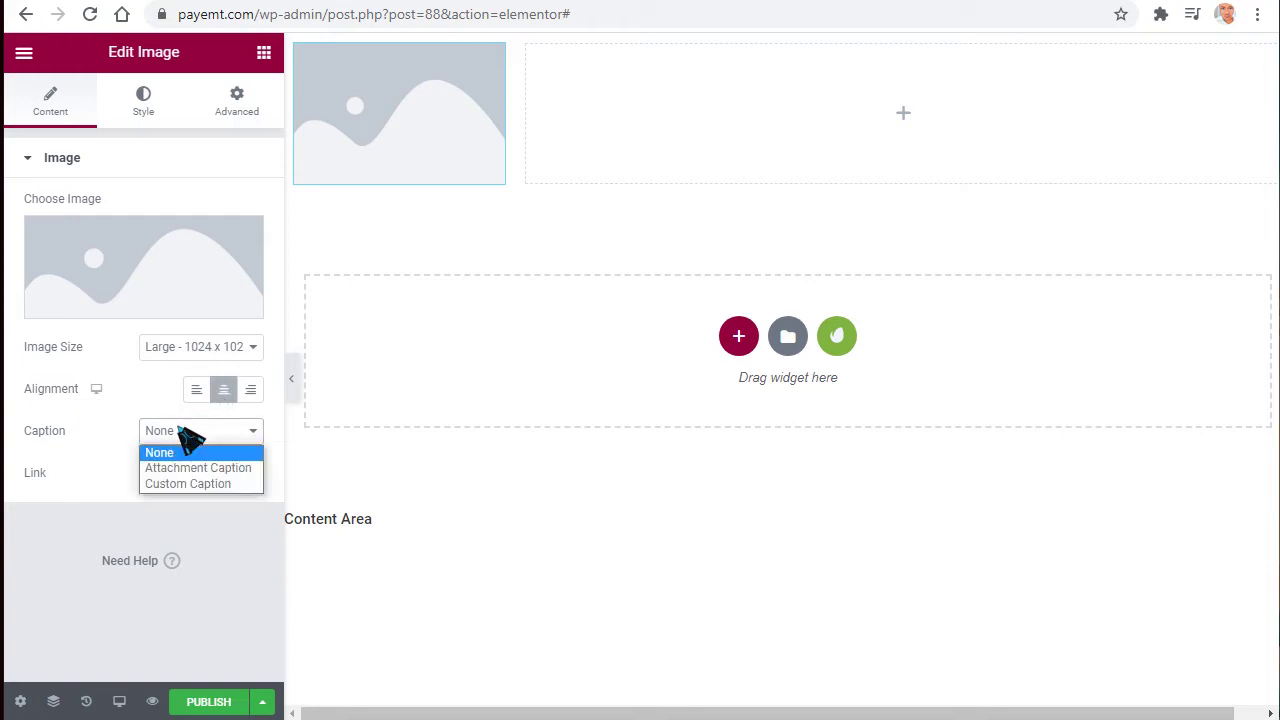
Insert the coloured eCommerce Bangladesh logo, 1in.png, from the media library into the Image widget.
click(145, 282)
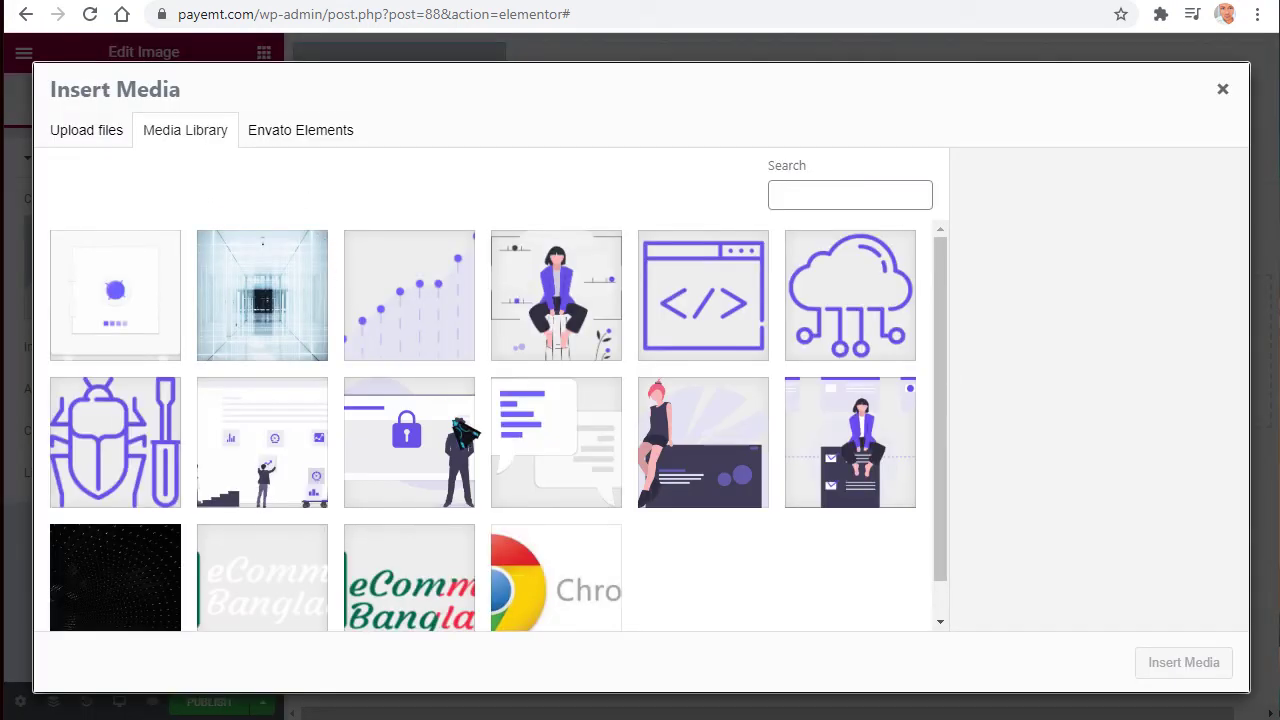
click(423, 605)
scroll(390, 570, down, 1)
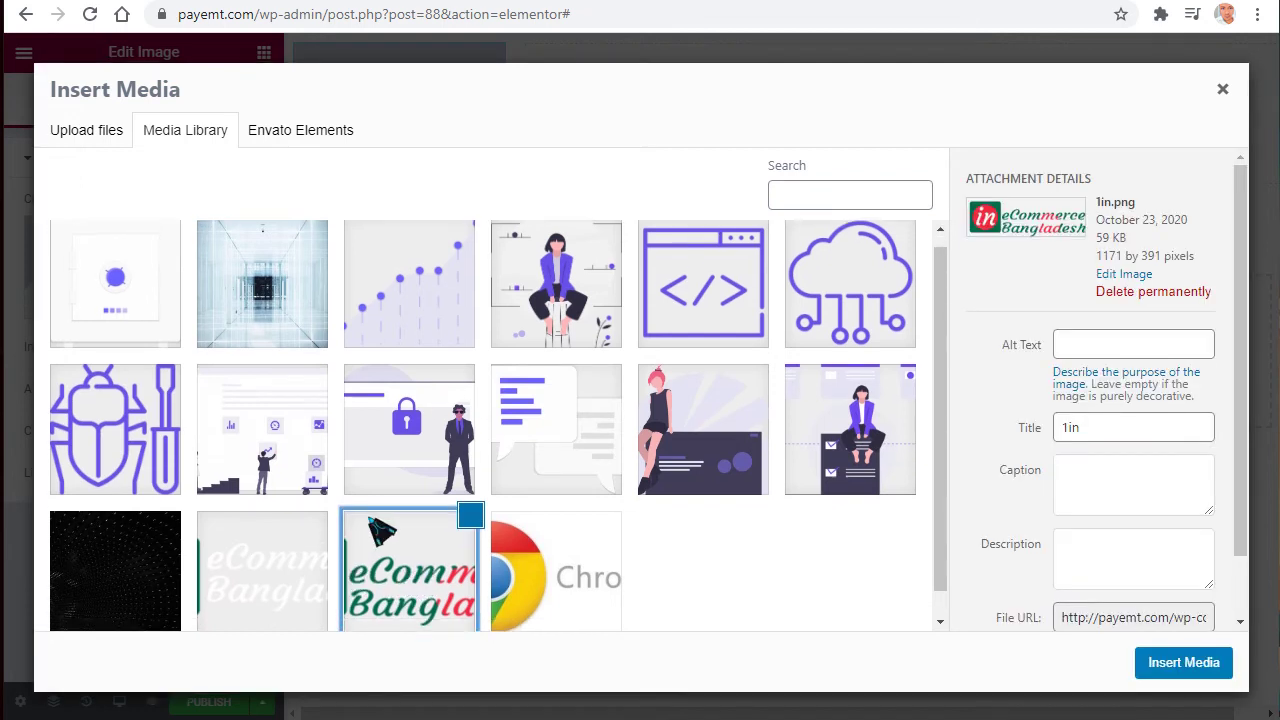
click(270, 566)
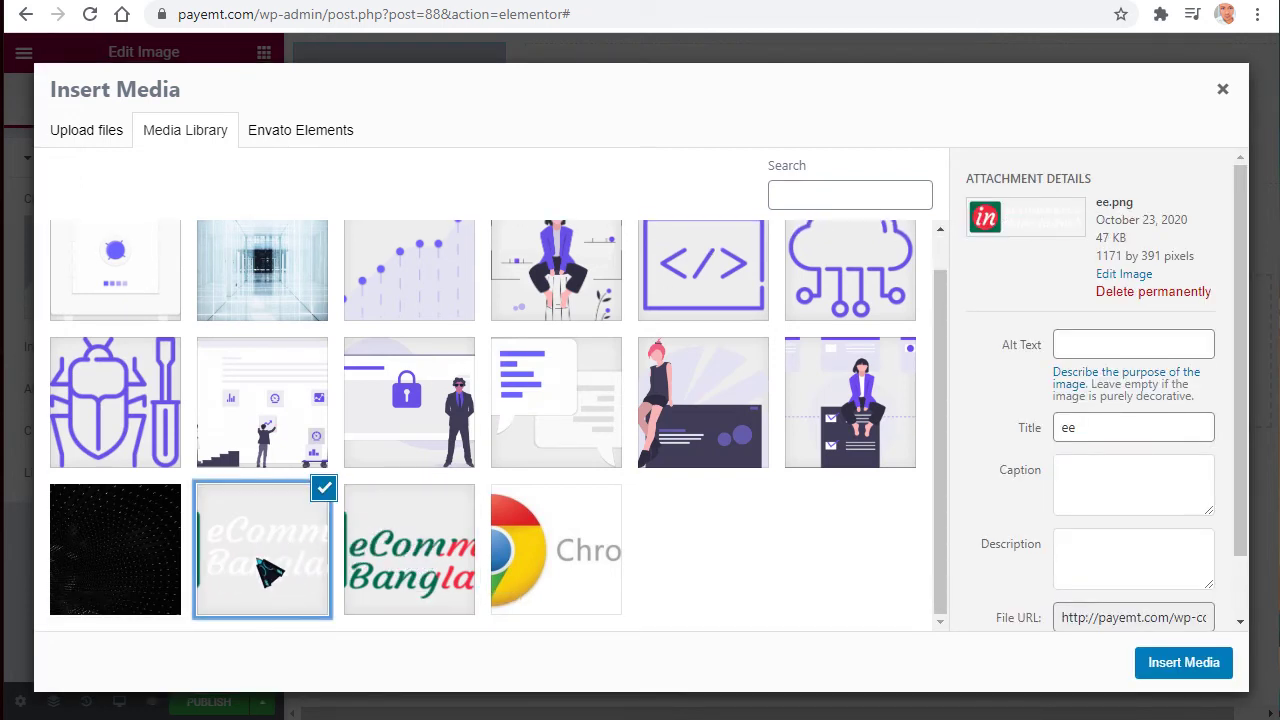
click(398, 582)
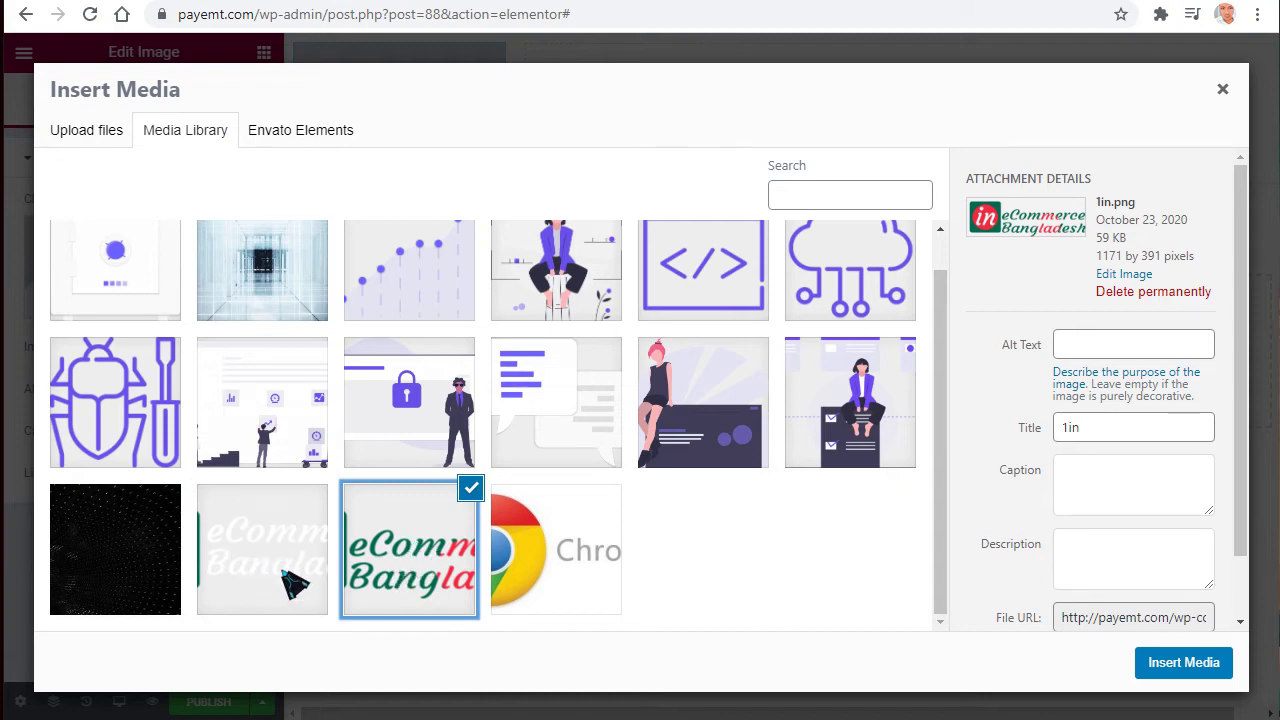
click(1174, 670)
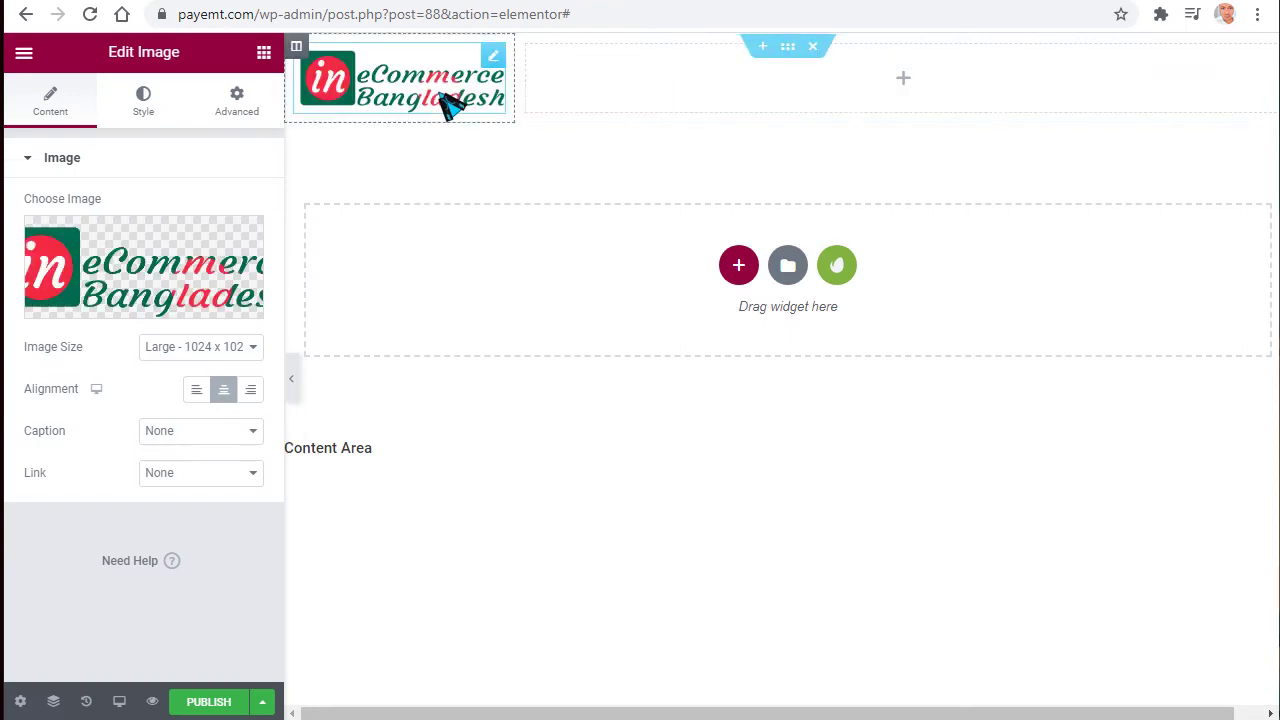
Set the header section's columns gap to No Gap and its minimum height to 70 px.
click(788, 50)
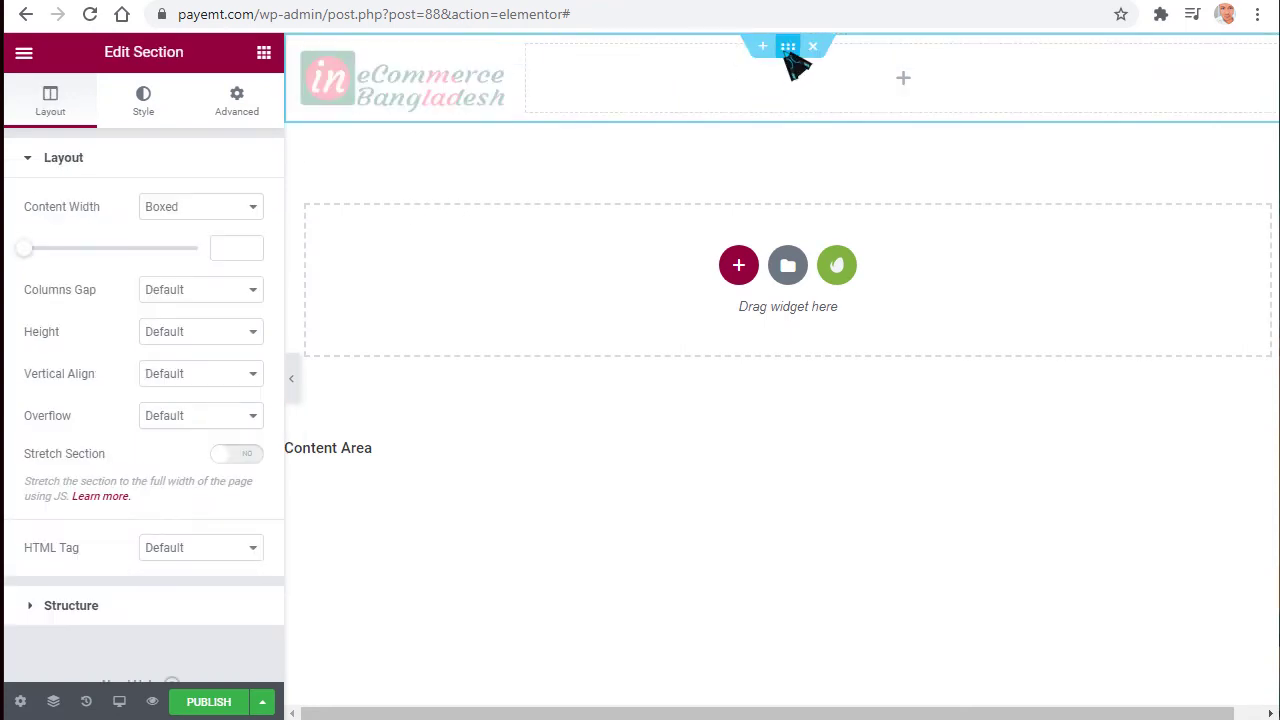
click(195, 292)
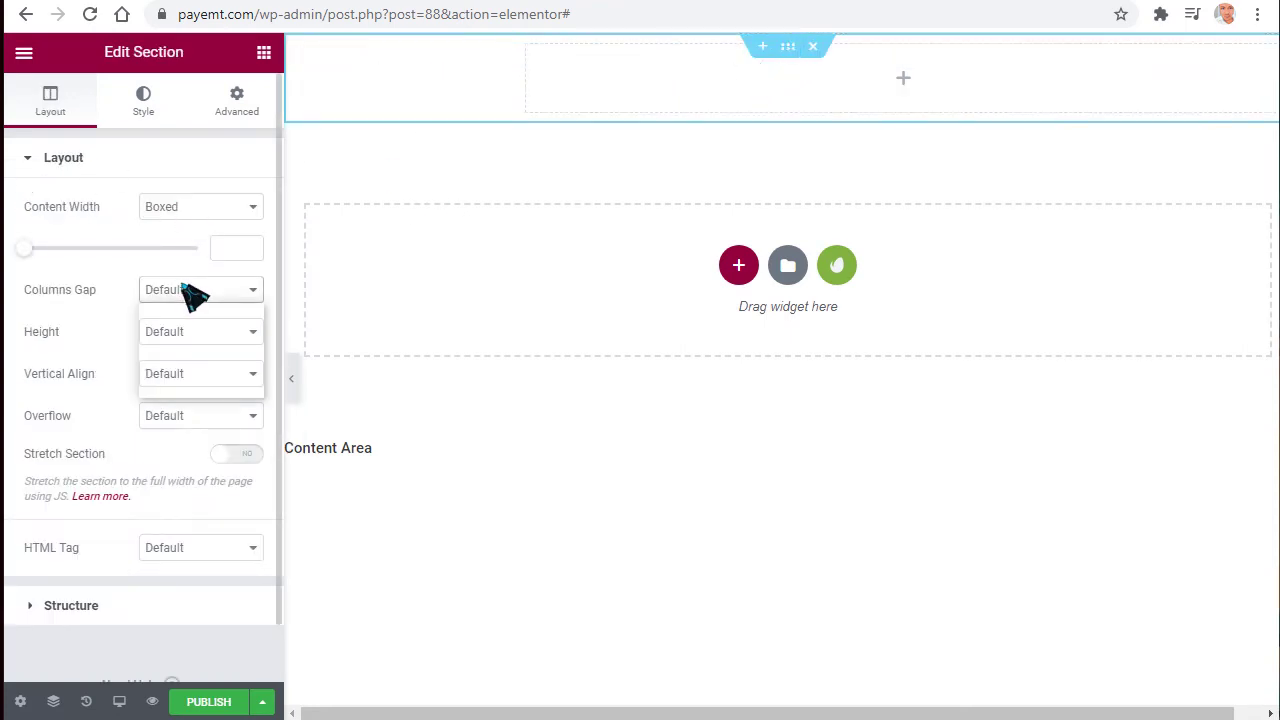
click(185, 334)
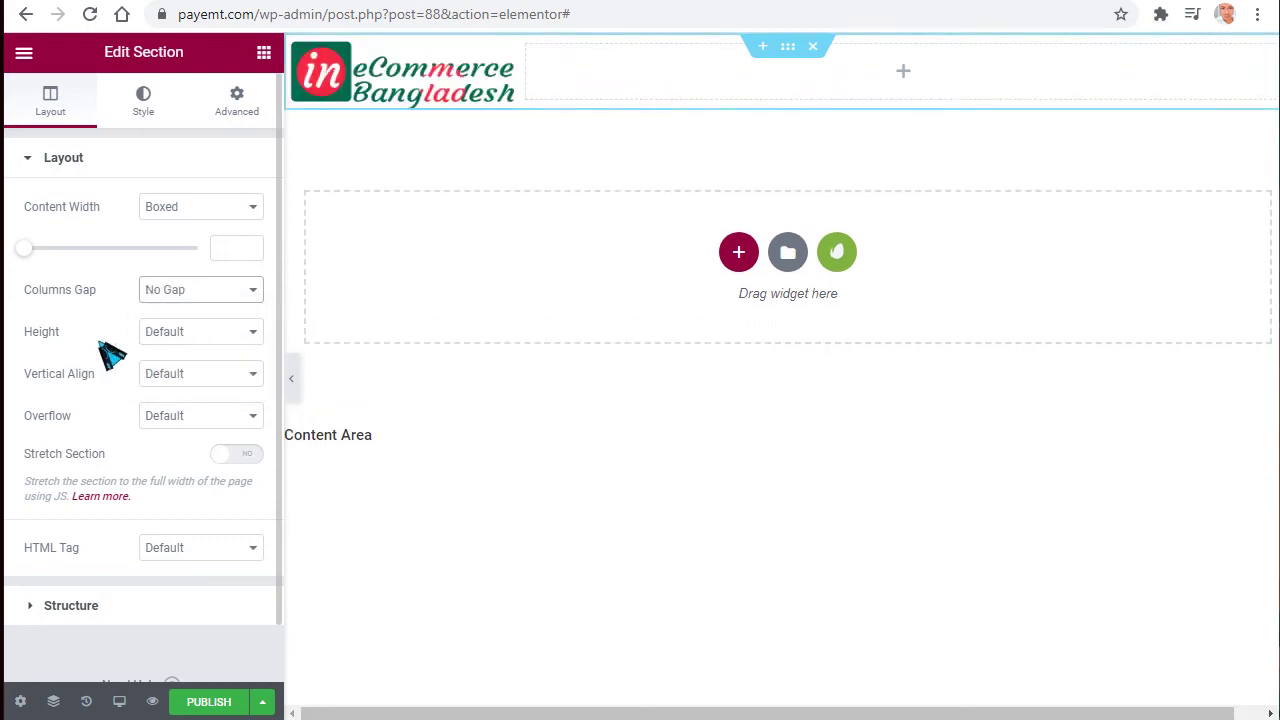
click(186, 335)
click(185, 384)
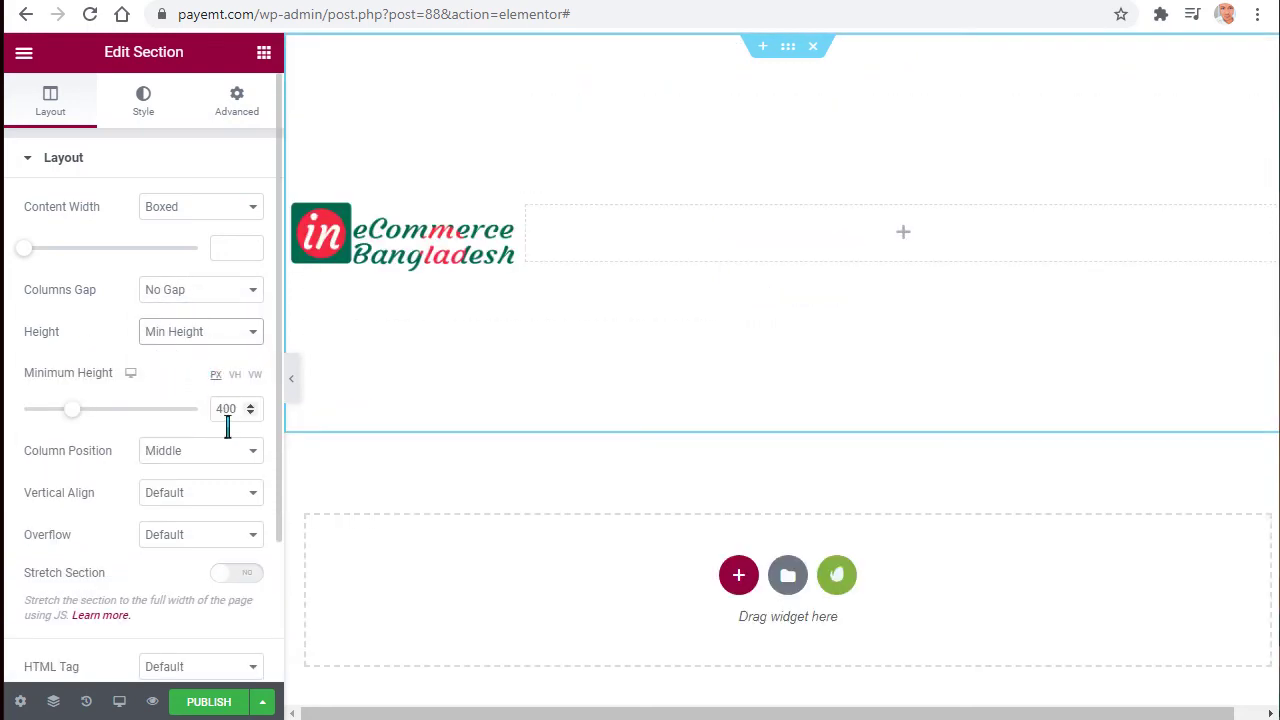
drag(232, 414, 188, 415)
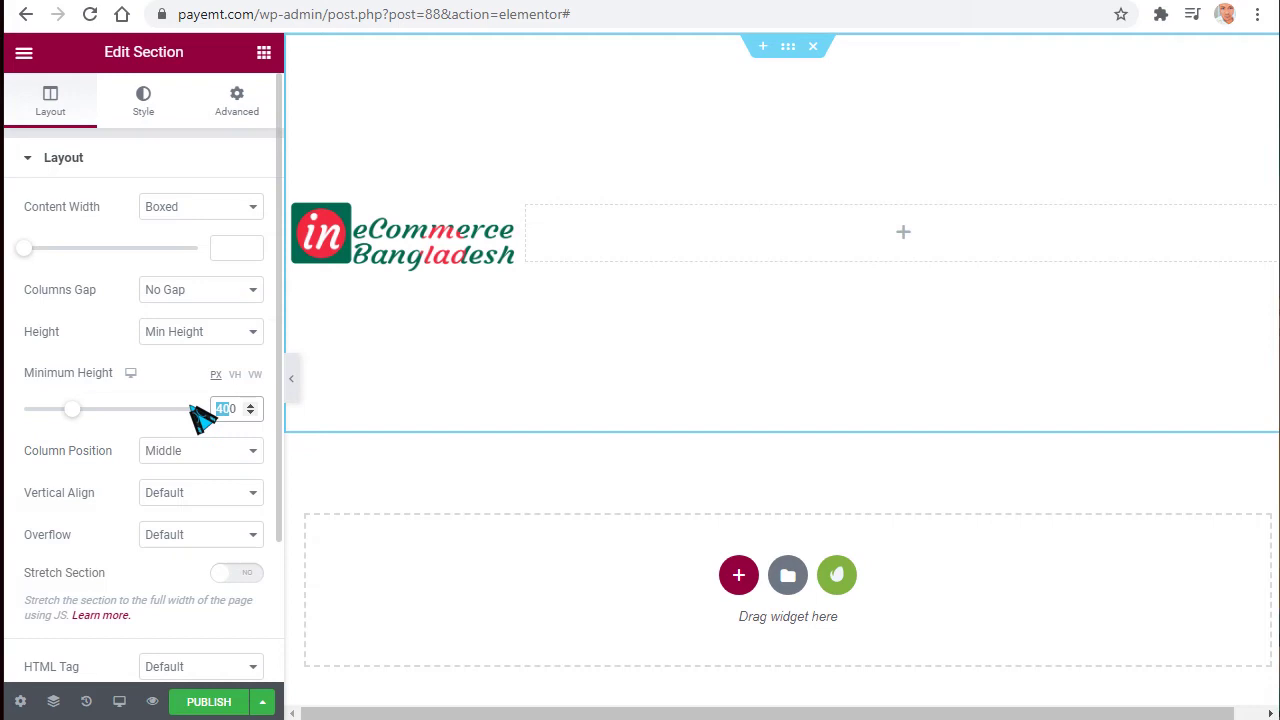
text(70)
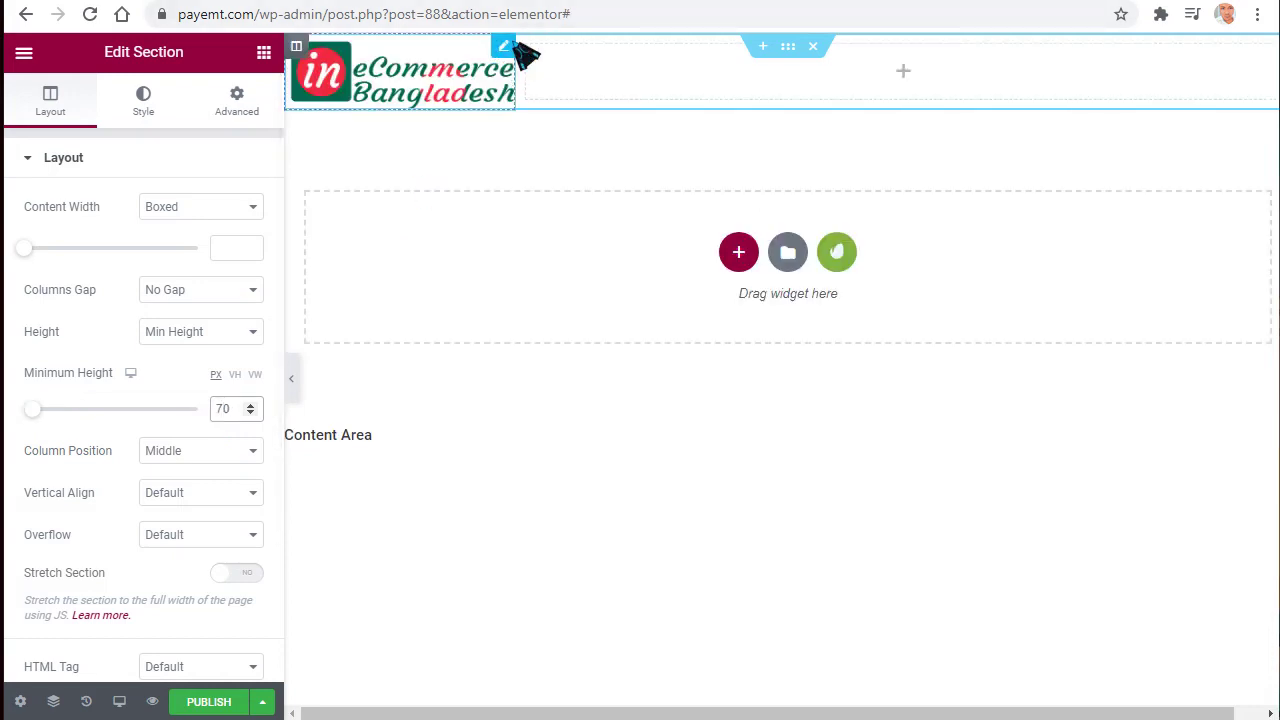
Reduce the logo image's width to 54%.
click(508, 50)
click(143, 100)
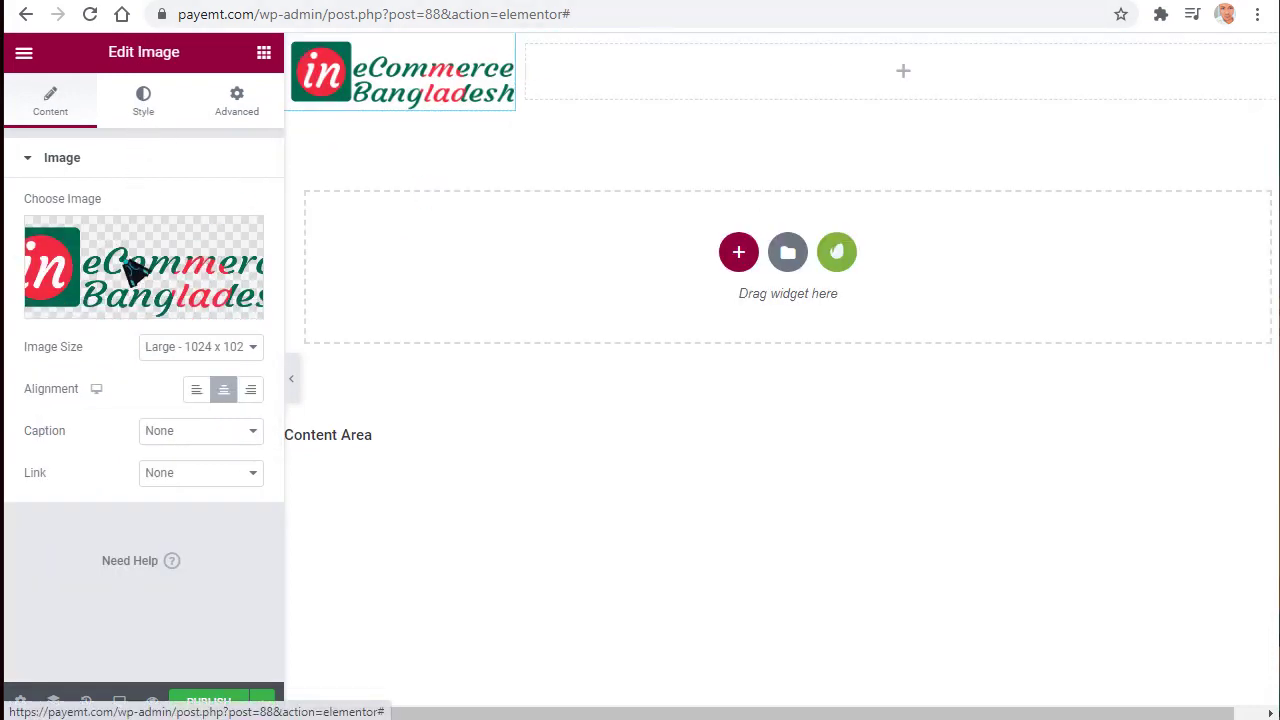
drag(30, 244, 123, 246)
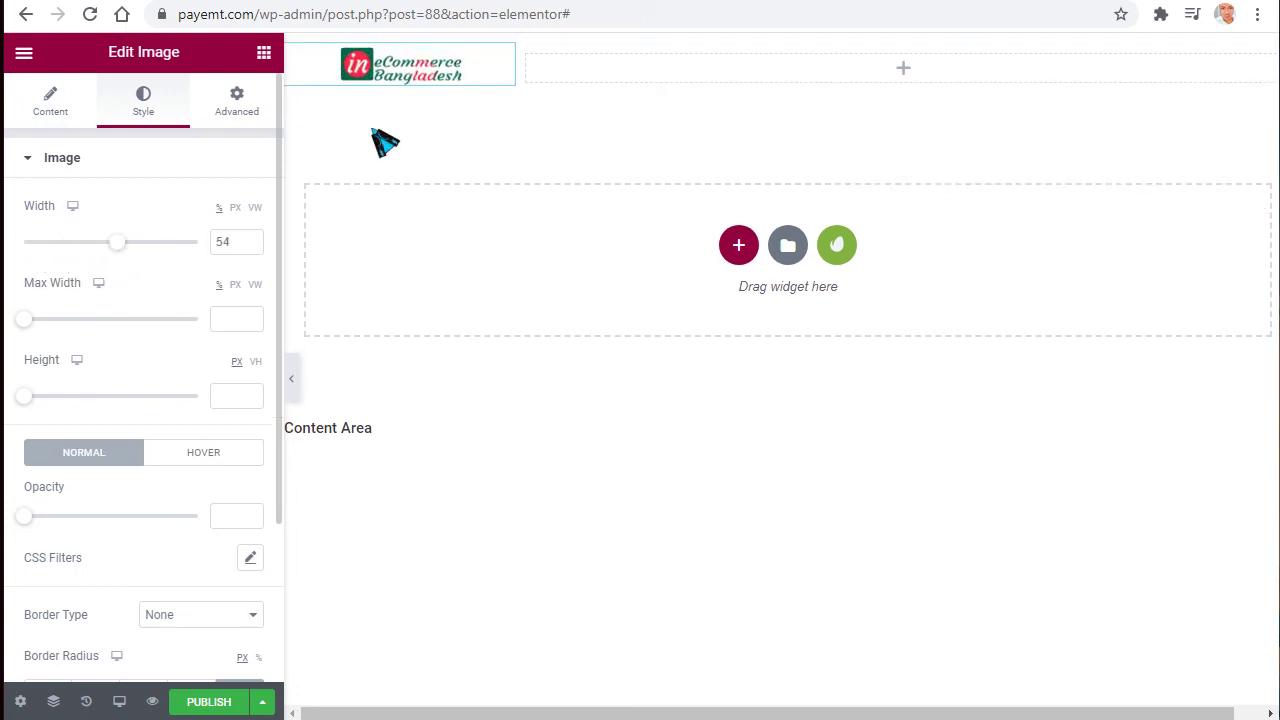
Set the logo column's vertical alignment to Middle.
click(297, 57)
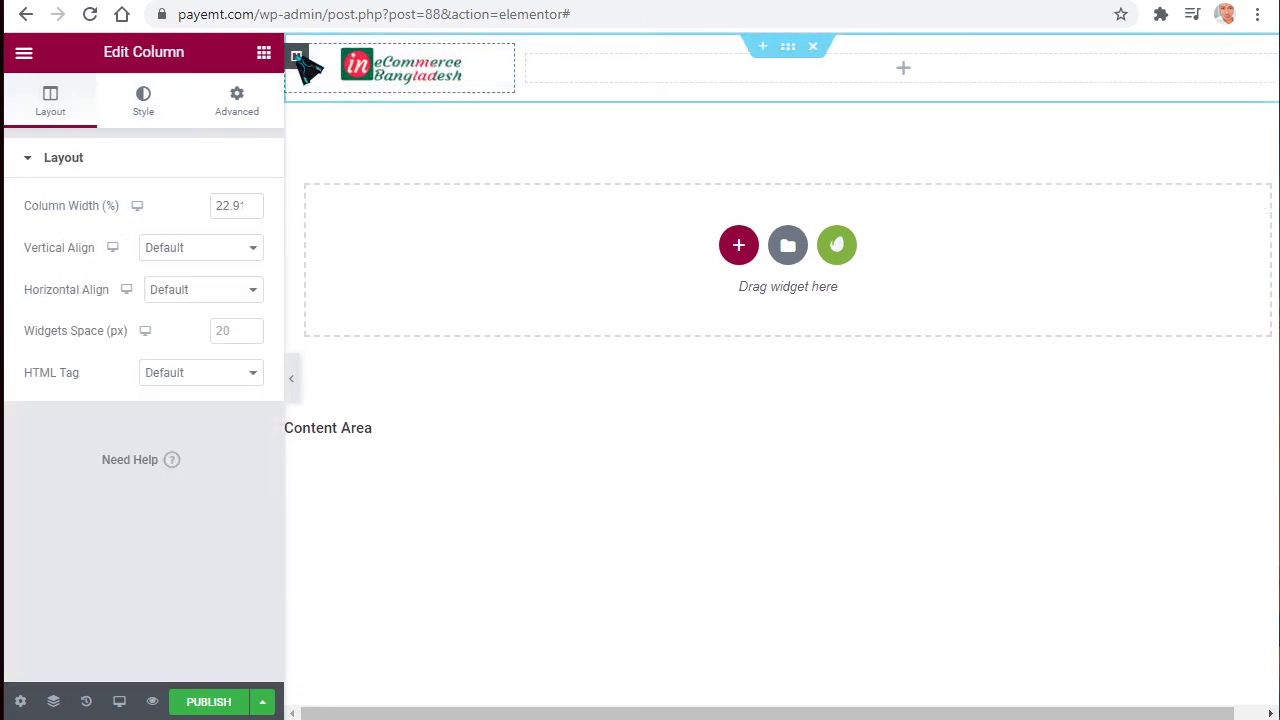
click(200, 250)
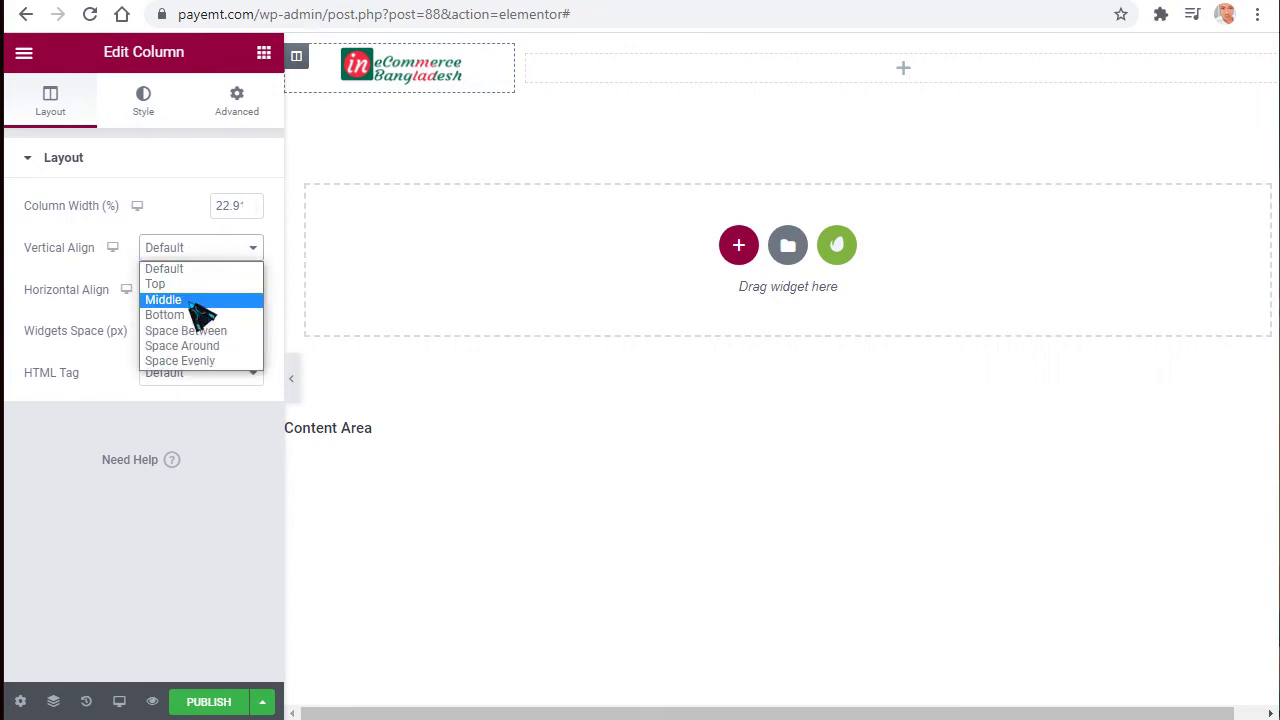
click(228, 298)
Add a Nav Menu widget to the wide empty column, left-aligned and with its pointer set to None.
click(905, 70)
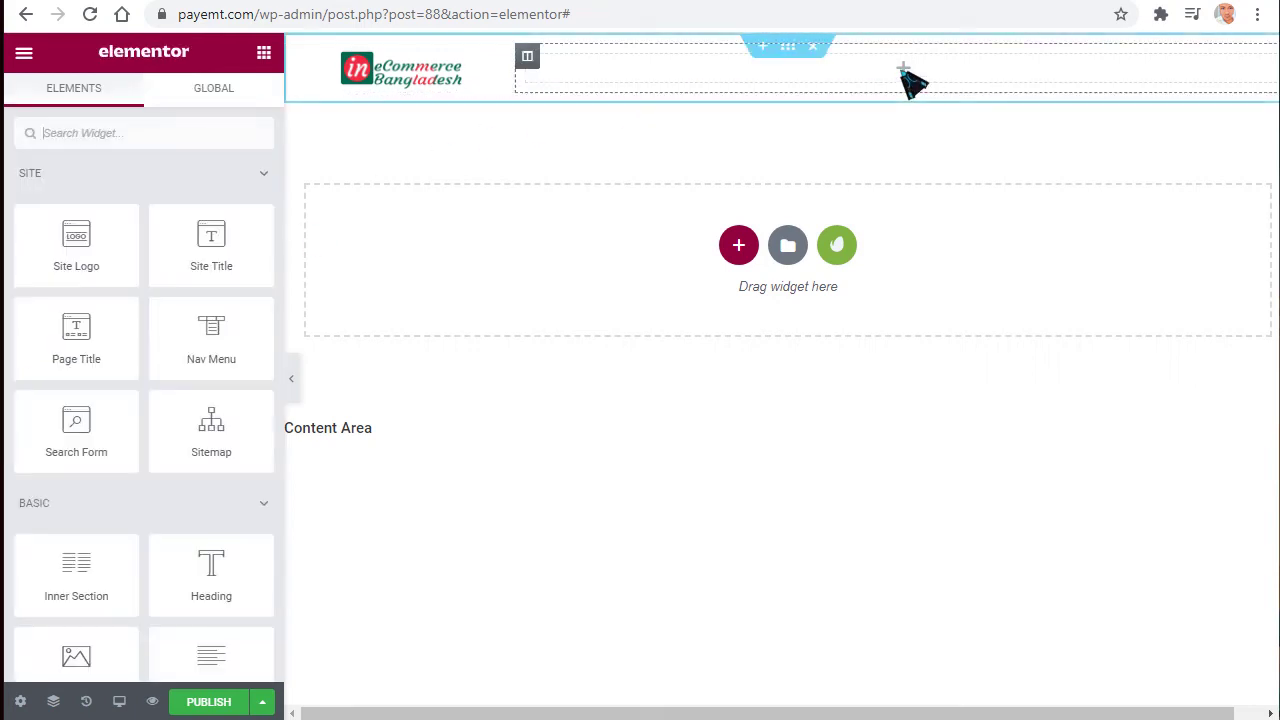
drag(209, 343, 906, 76)
click(170, 335)
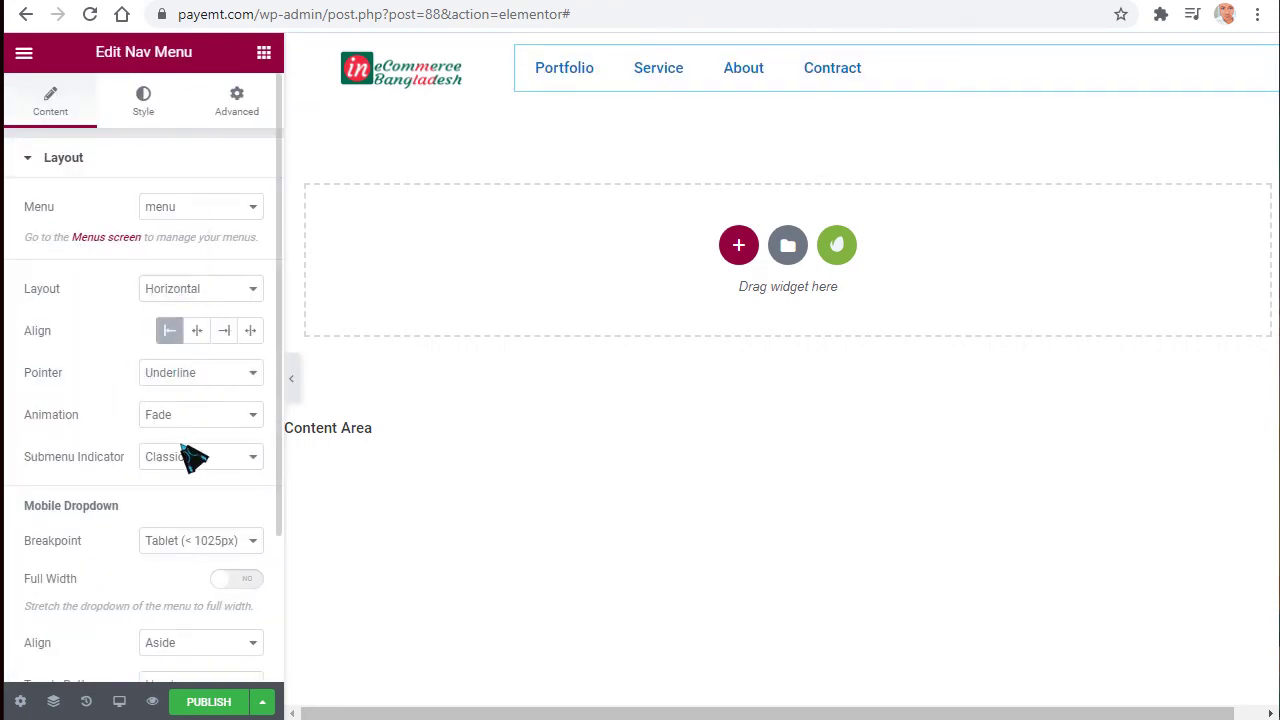
click(206, 378)
click(185, 395)
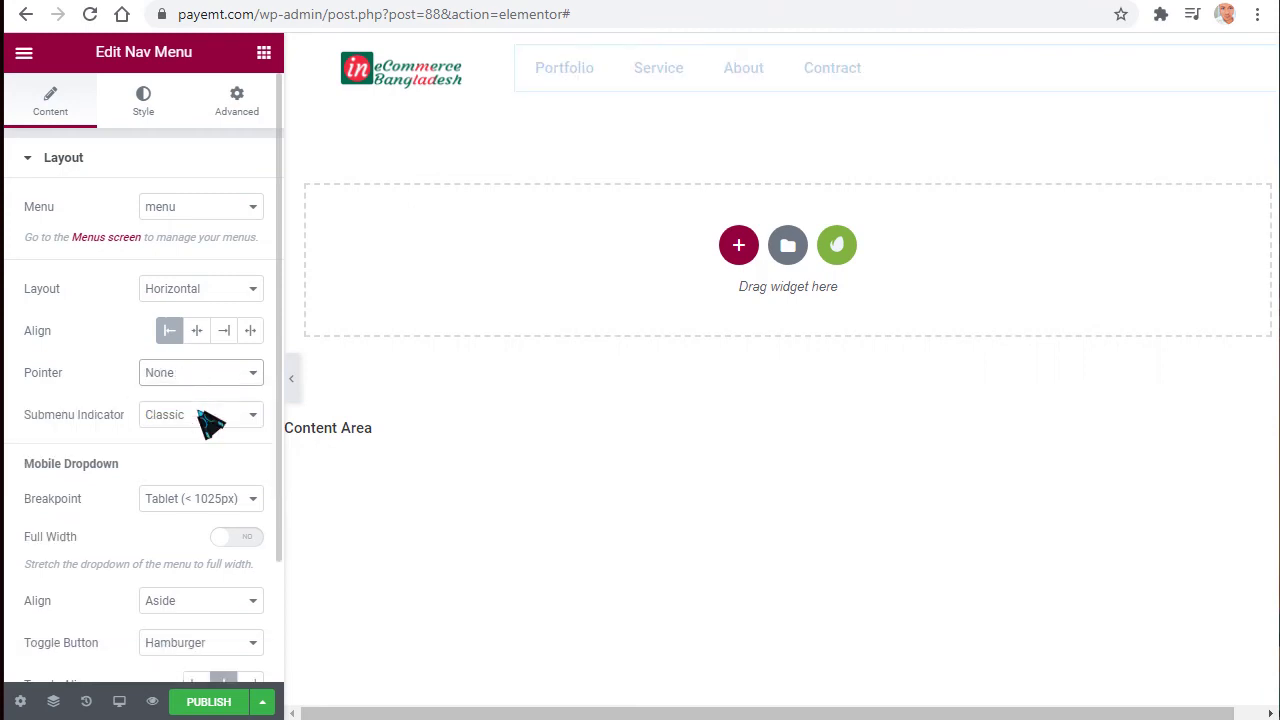
click(209, 416)
click(209, 416)
click(200, 500)
click(199, 504)
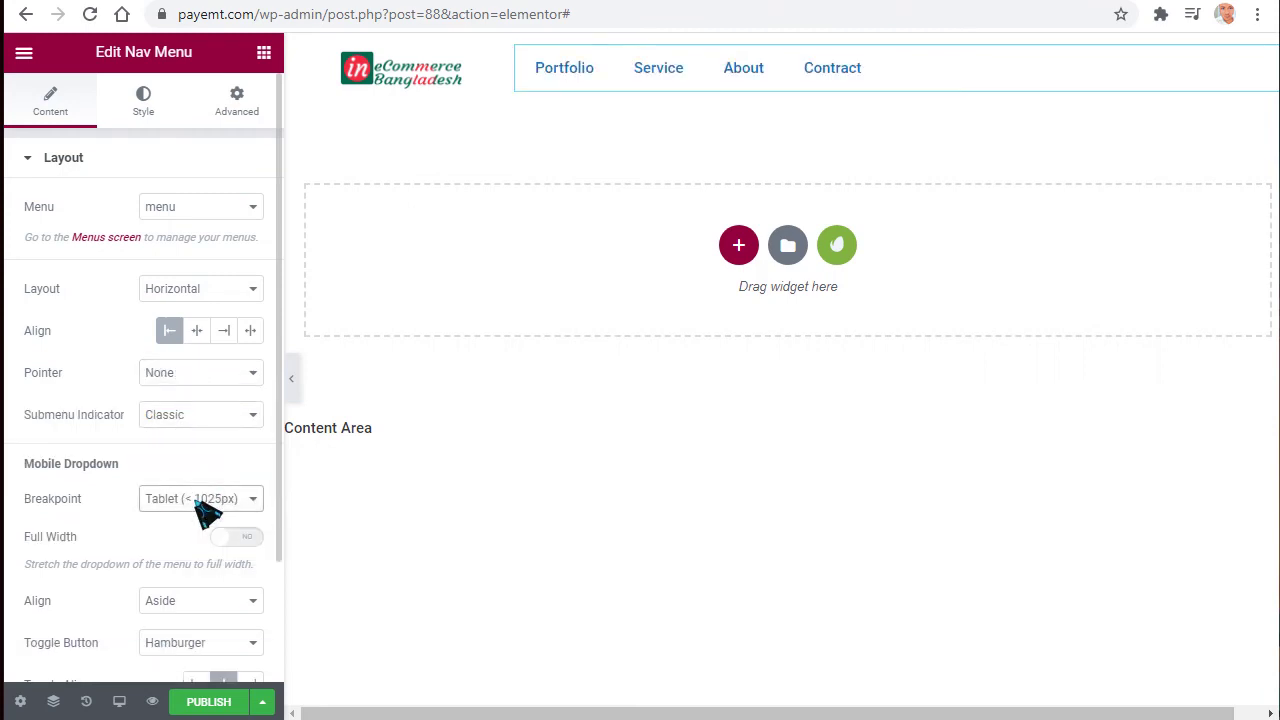
click(199, 504)
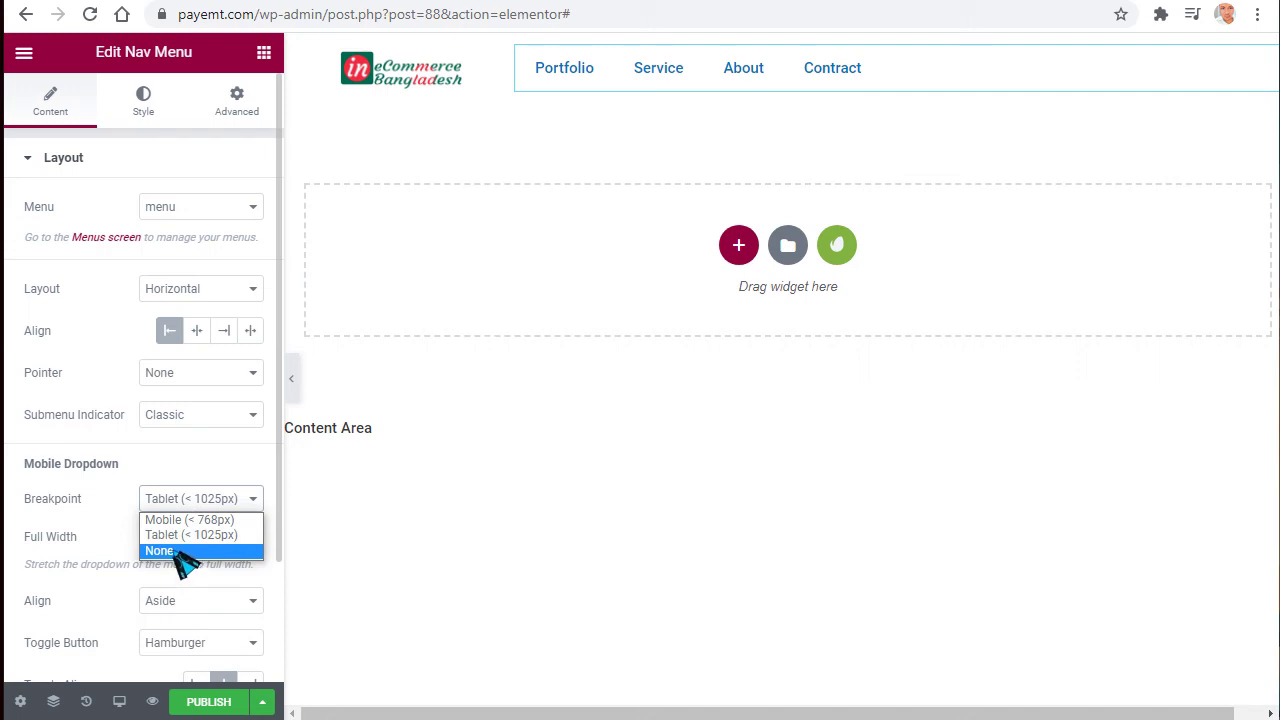
click(200, 504)
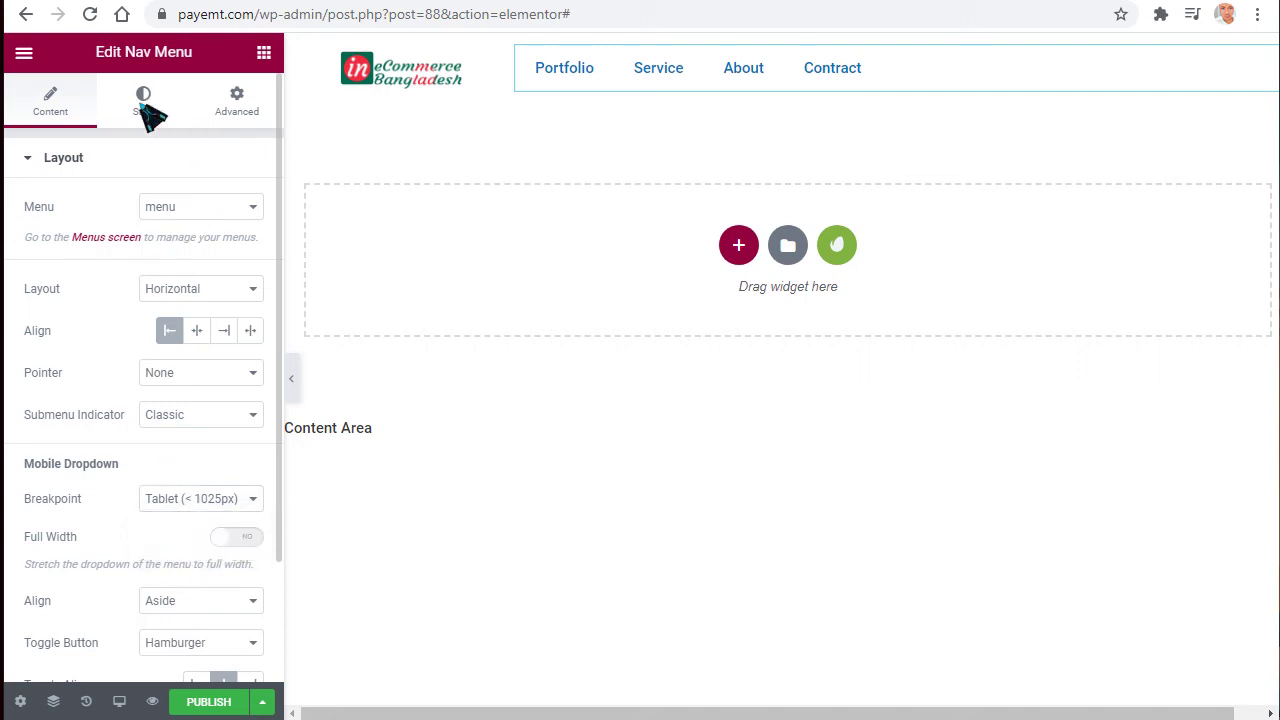
Set the main menu's normal text color to black (#000000).
click(145, 105)
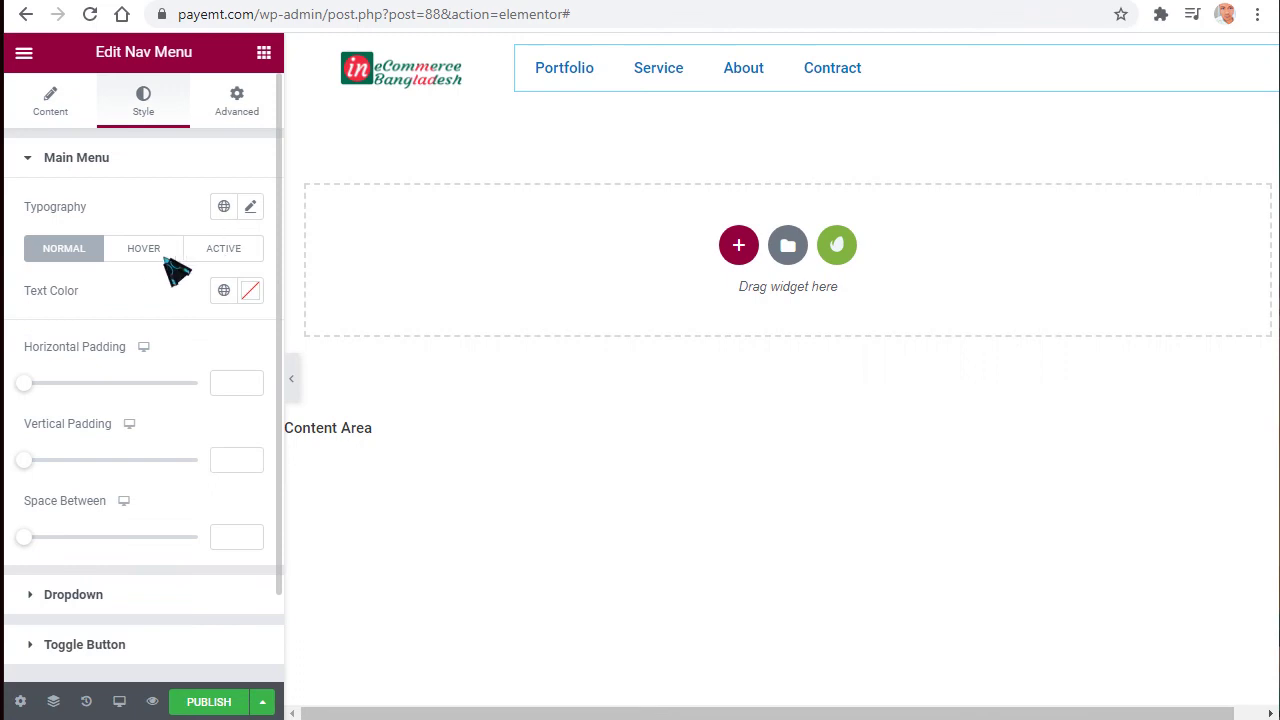
click(250, 290)
drag(237, 429, 140, 605)
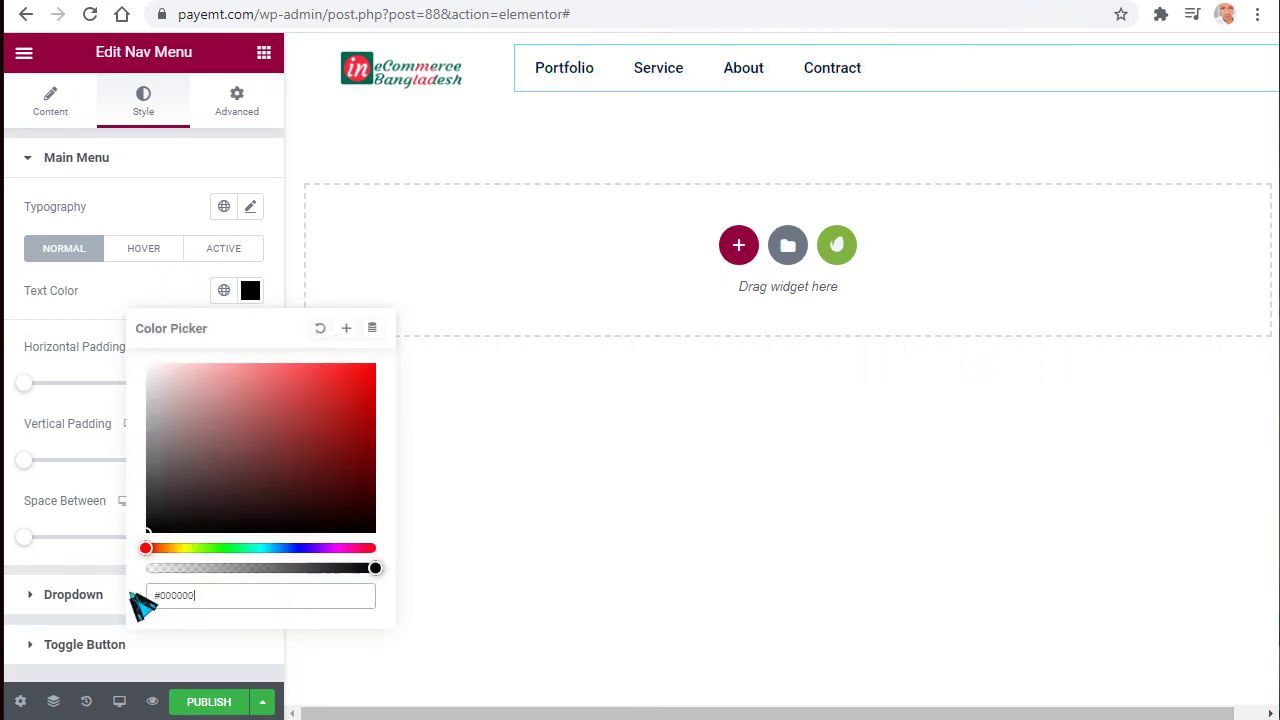
click(23, 288)
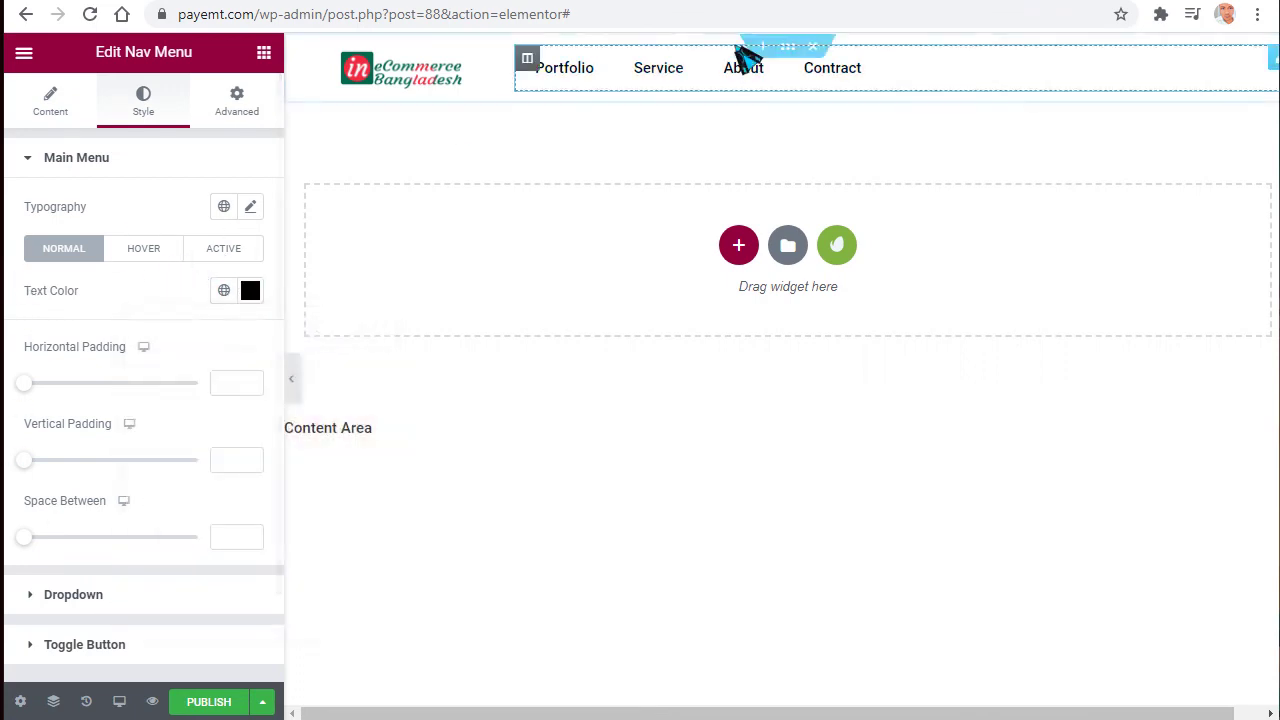
Give the header section a classic background in solid white.
click(789, 47)
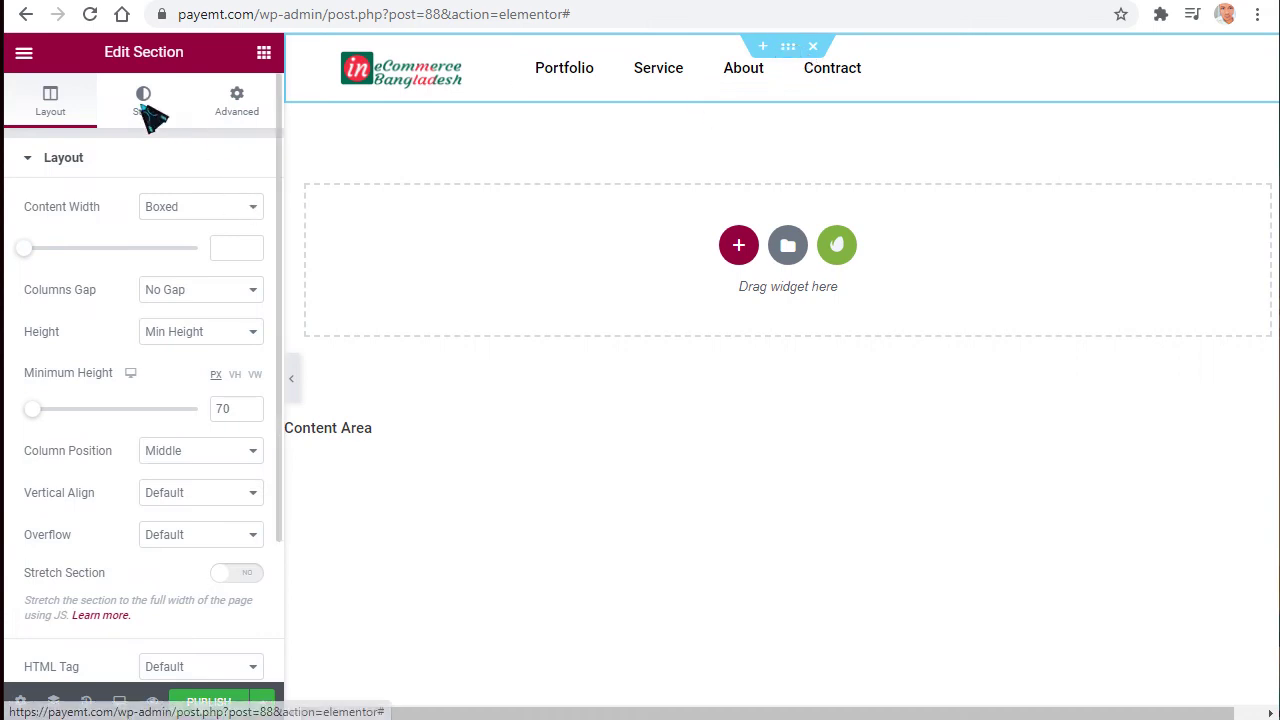
click(148, 110)
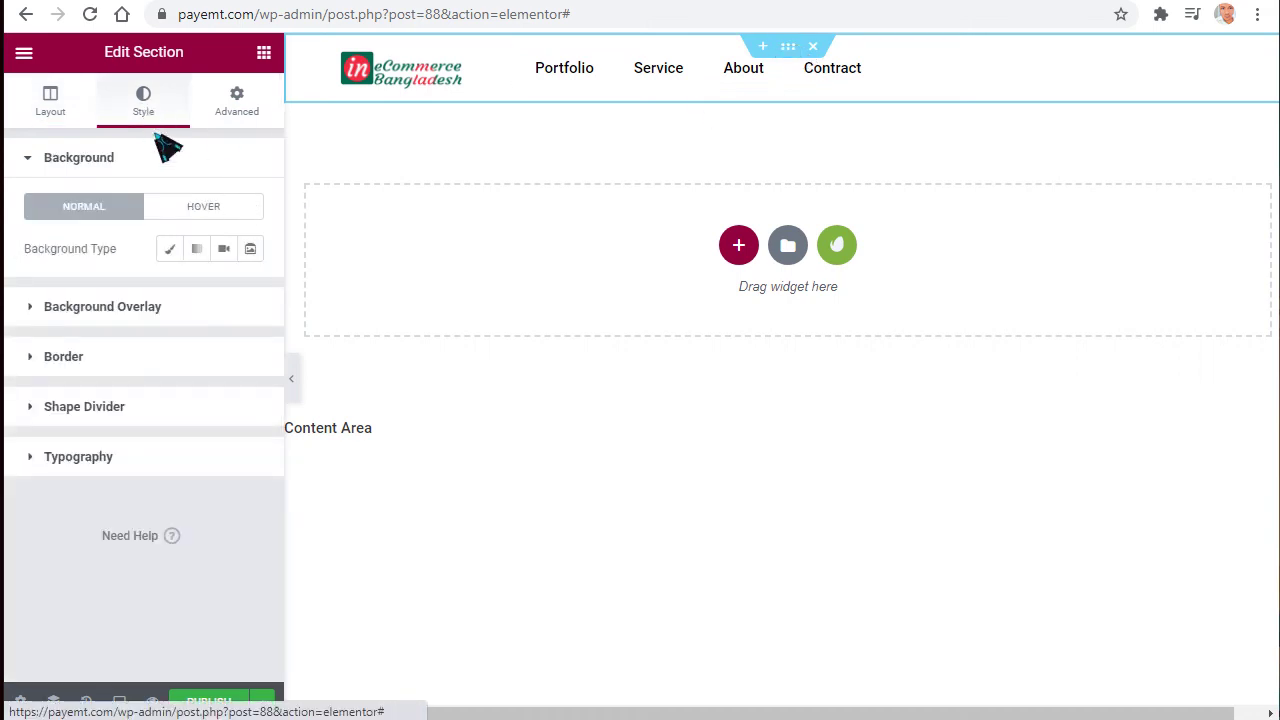
click(170, 250)
click(250, 290)
mouse_move(231, 381)
mouse_down()
mouse_move(186, 393)
mouse_move(60, 322)
mouse_up()
click(25, 325)
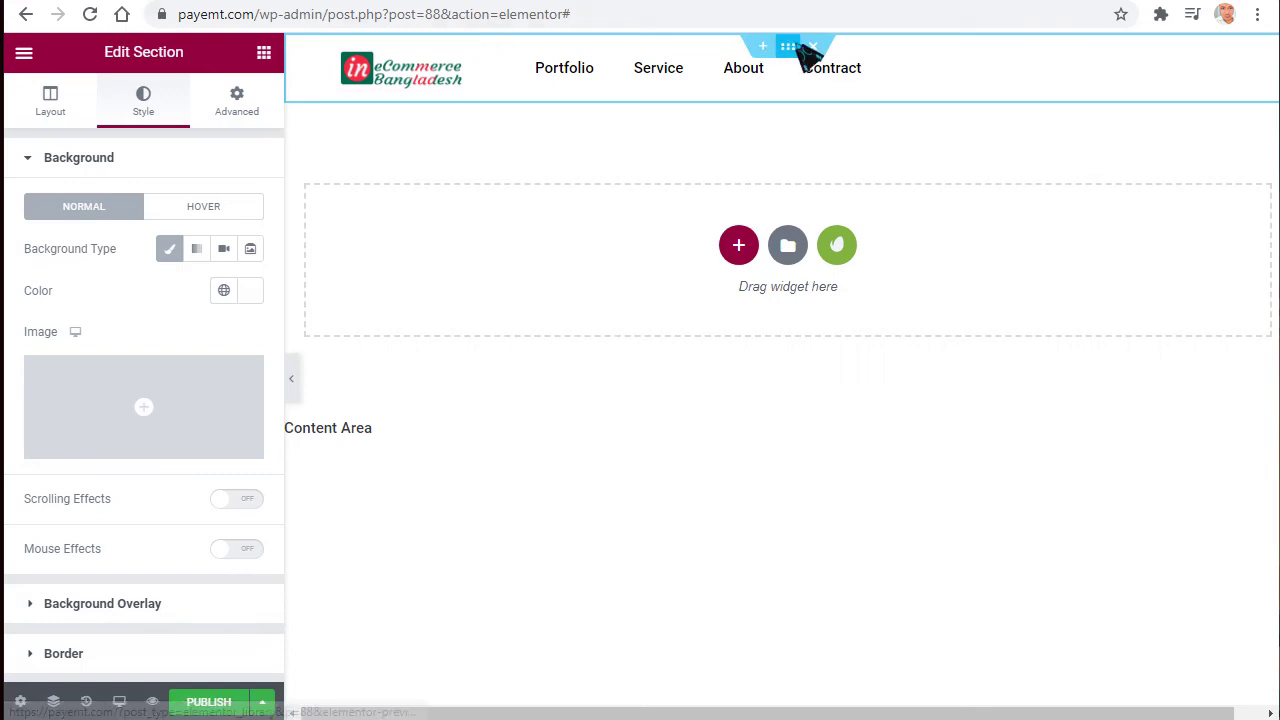
Open the CSS Classes field in the header section's advanced settings.
click(236, 104)
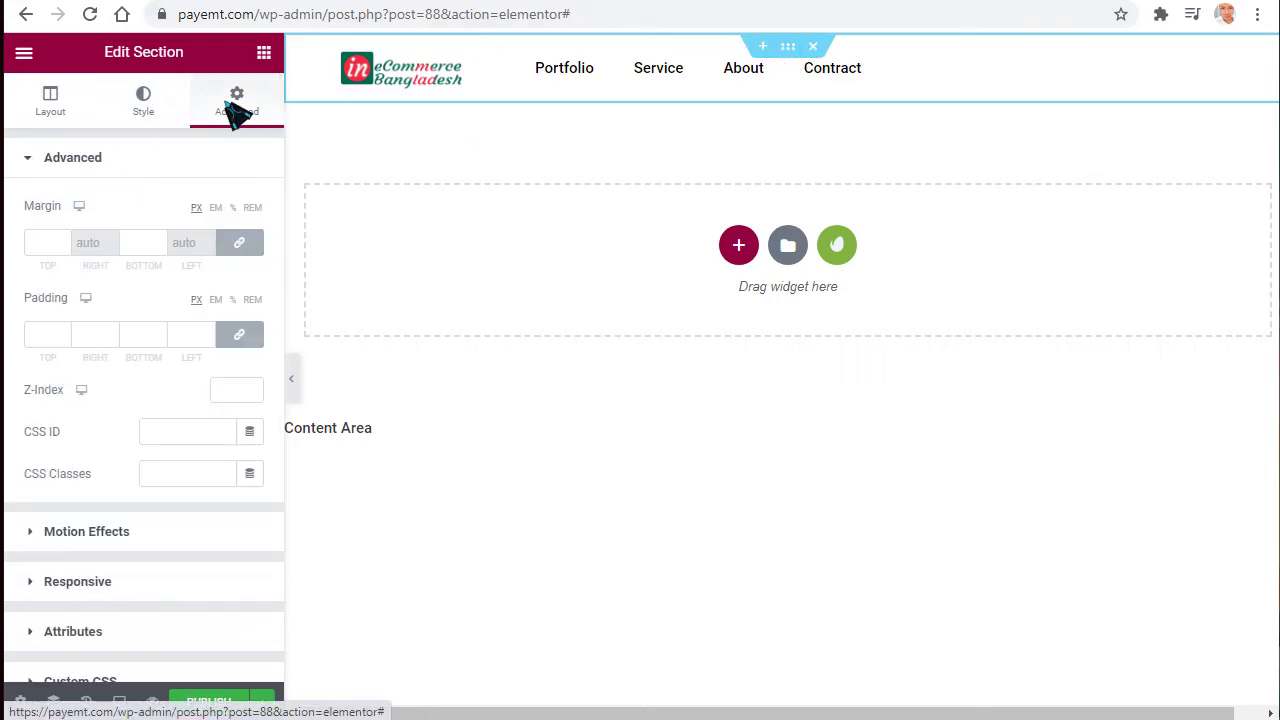
scroll(155, 530, down, 2)
scroll(158, 530, up, 2)
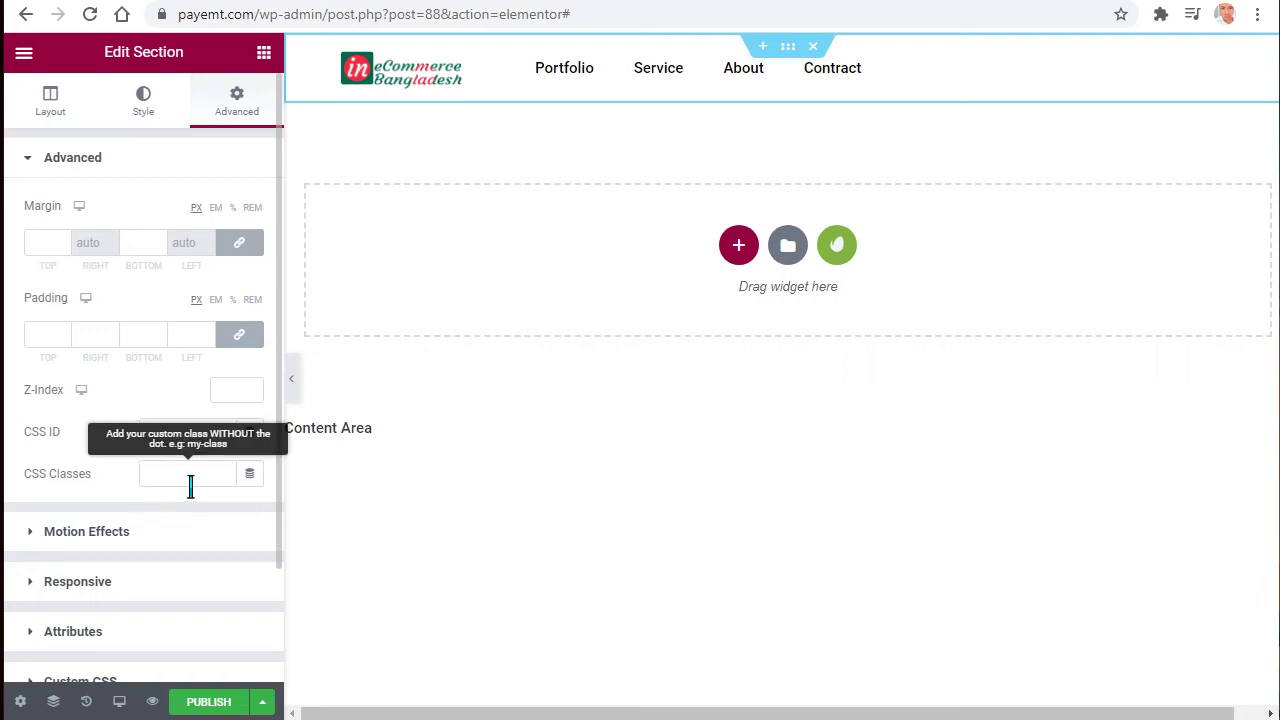
click(188, 476)
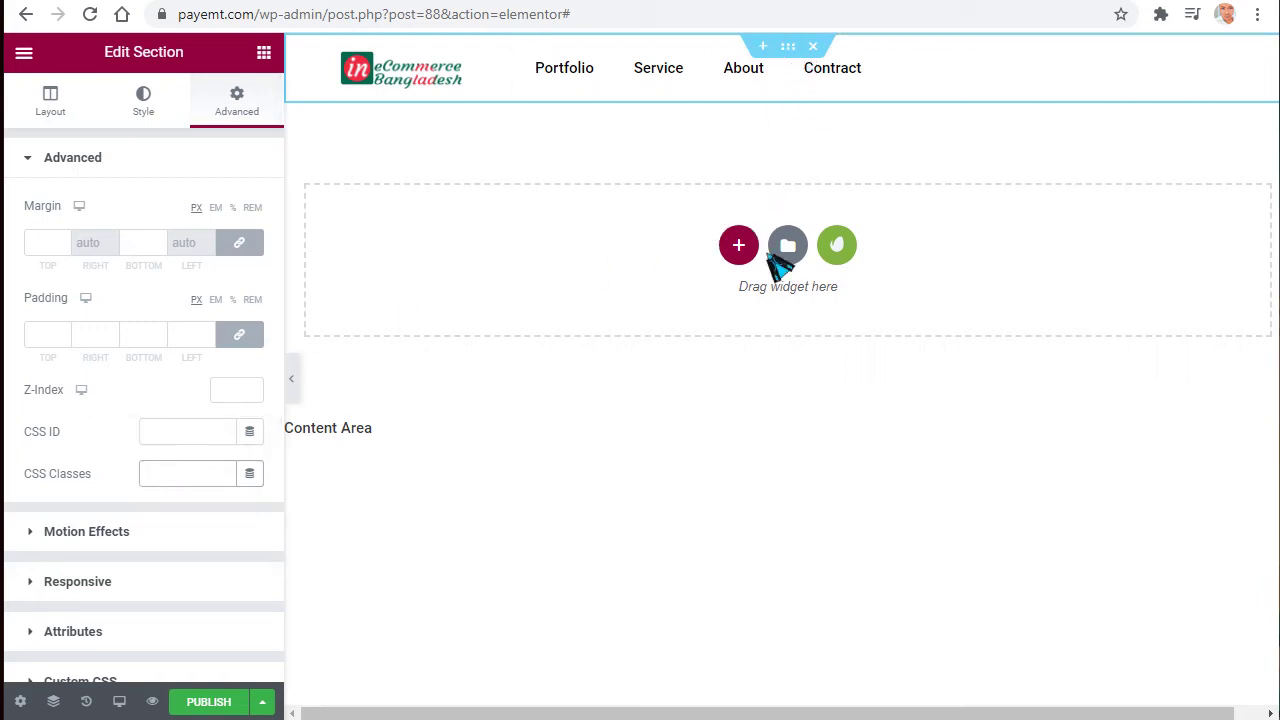
click(740, 248)
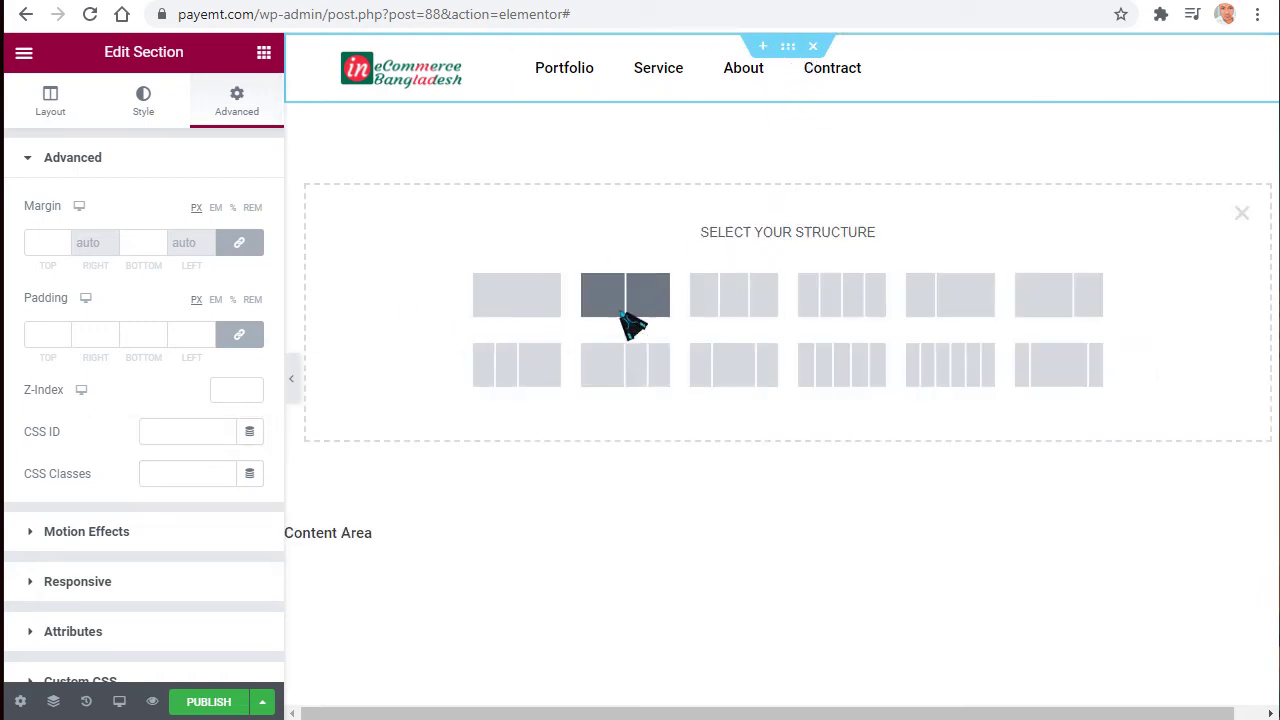
click(733, 300)
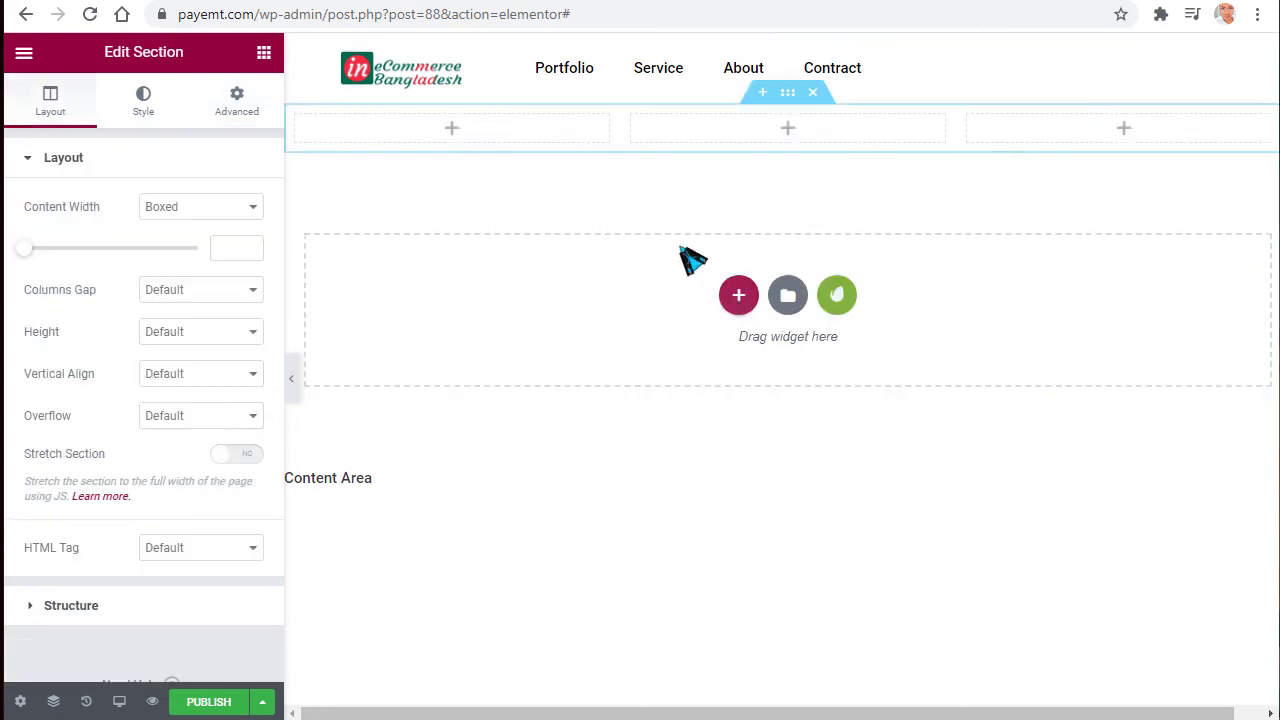
drag(630, 142, 497, 124)
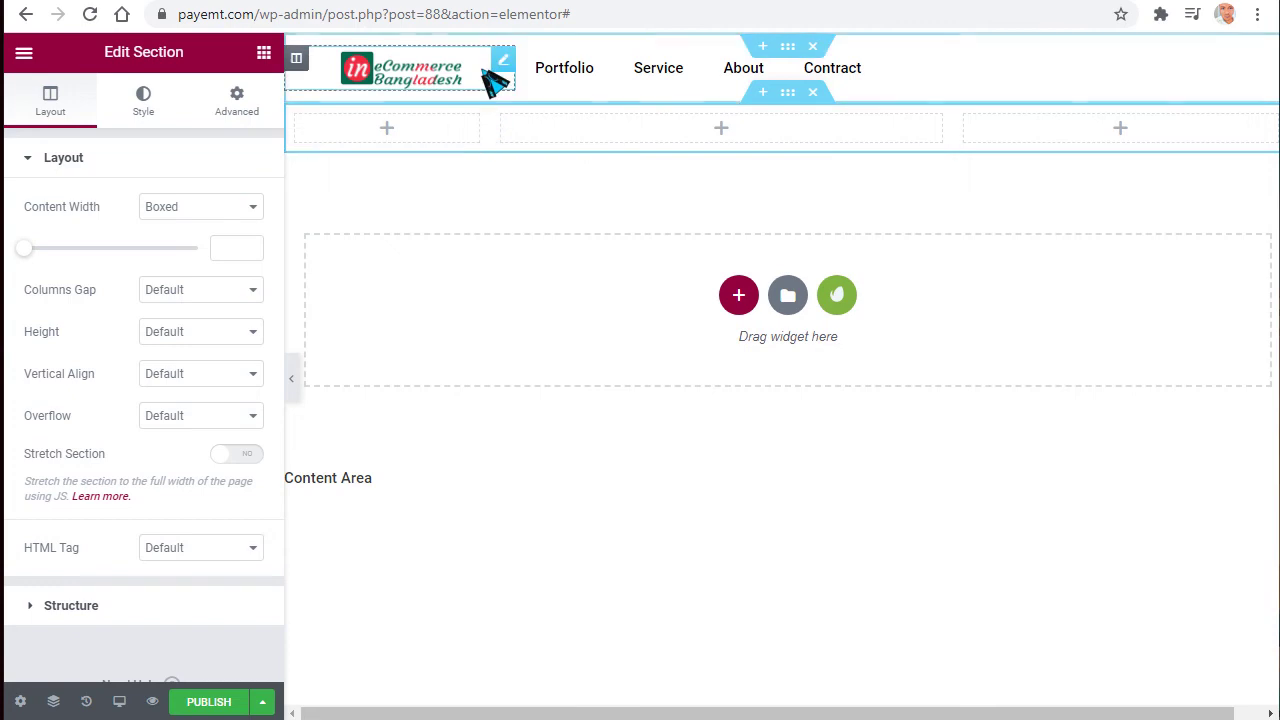
click(808, 96)
Duplicate the header section with the logo and navigation menu.
right_click(814, 57)
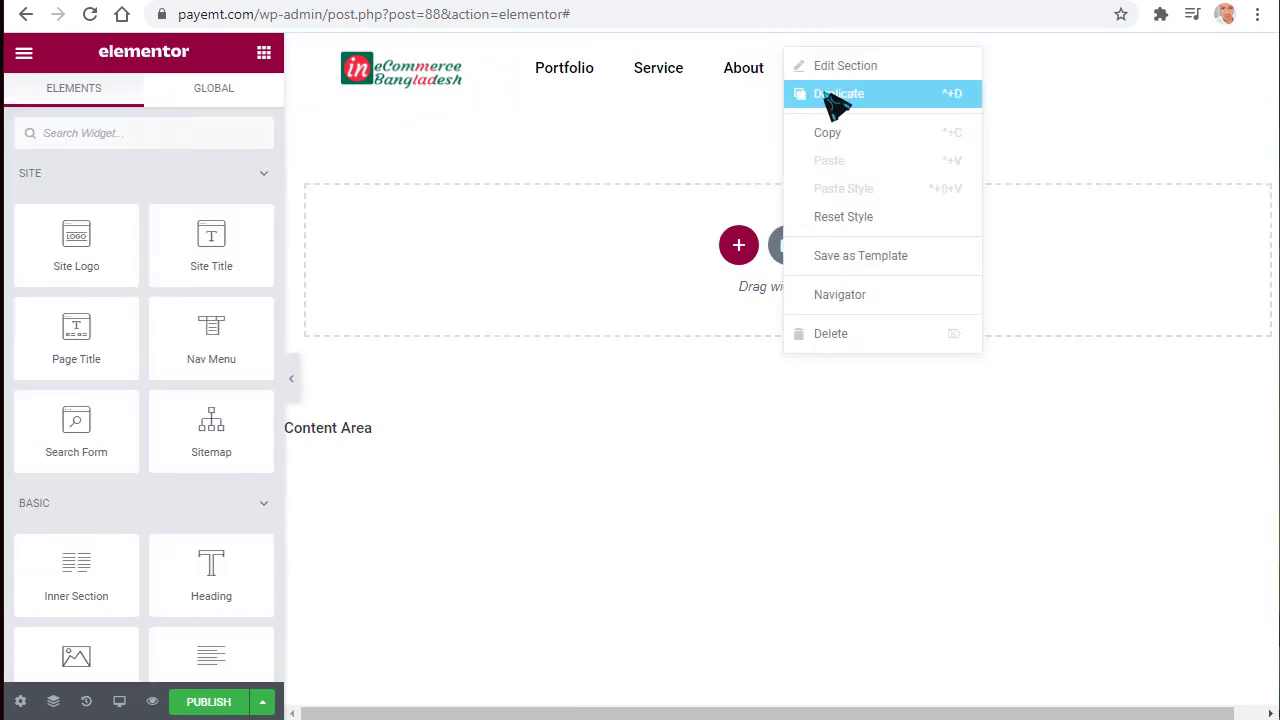
click(837, 96)
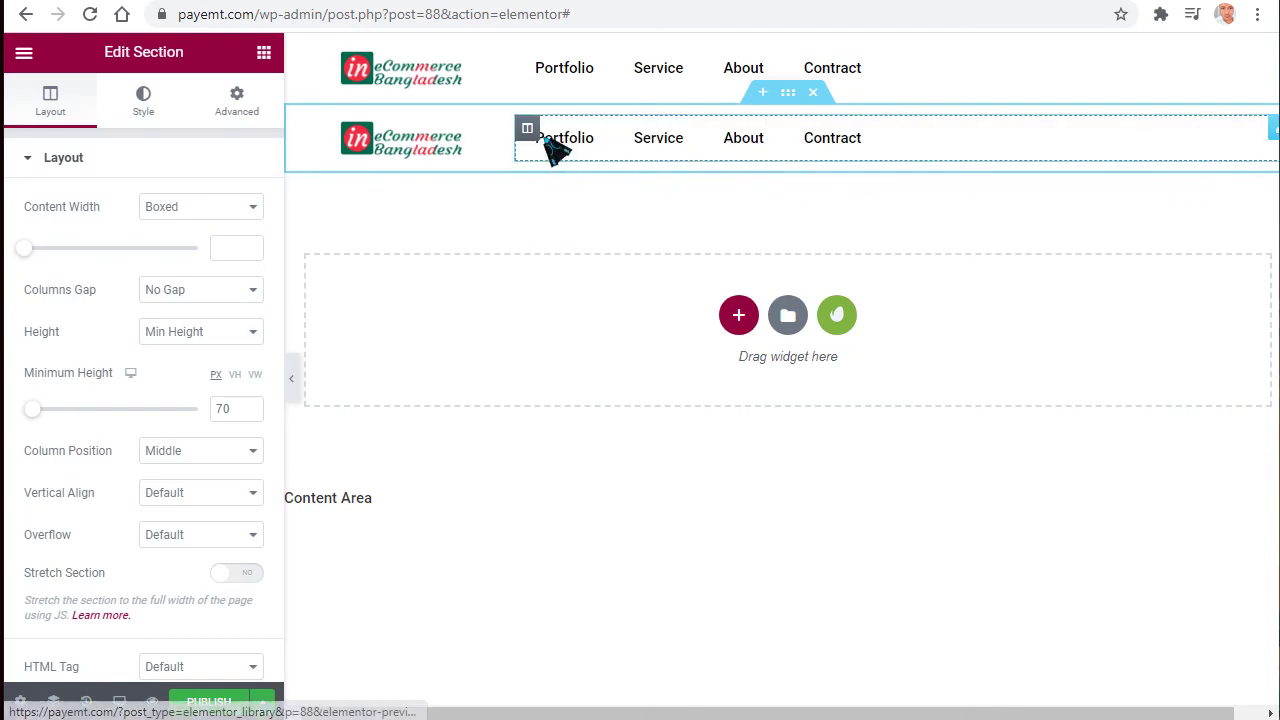
Duplicate the navigation menu column in the lower header section and delete the menu from the copy.
right_click(528, 133)
click(600, 171)
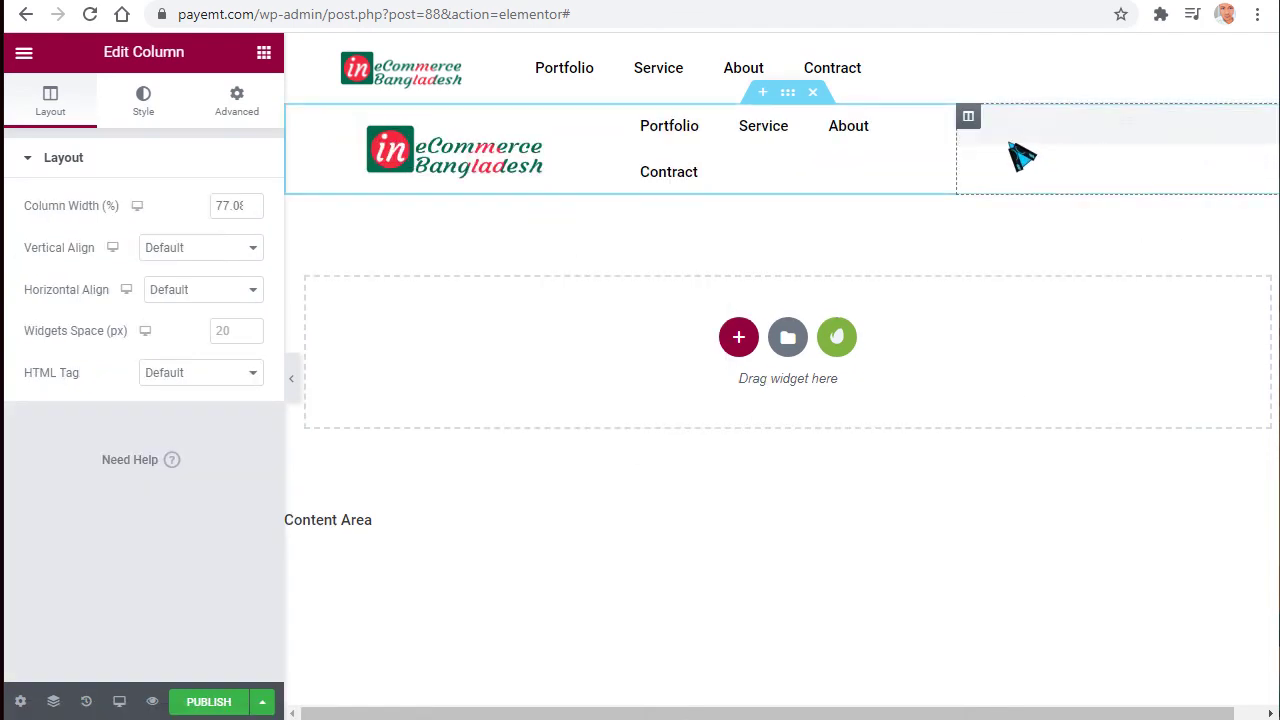
right_click(1047, 132)
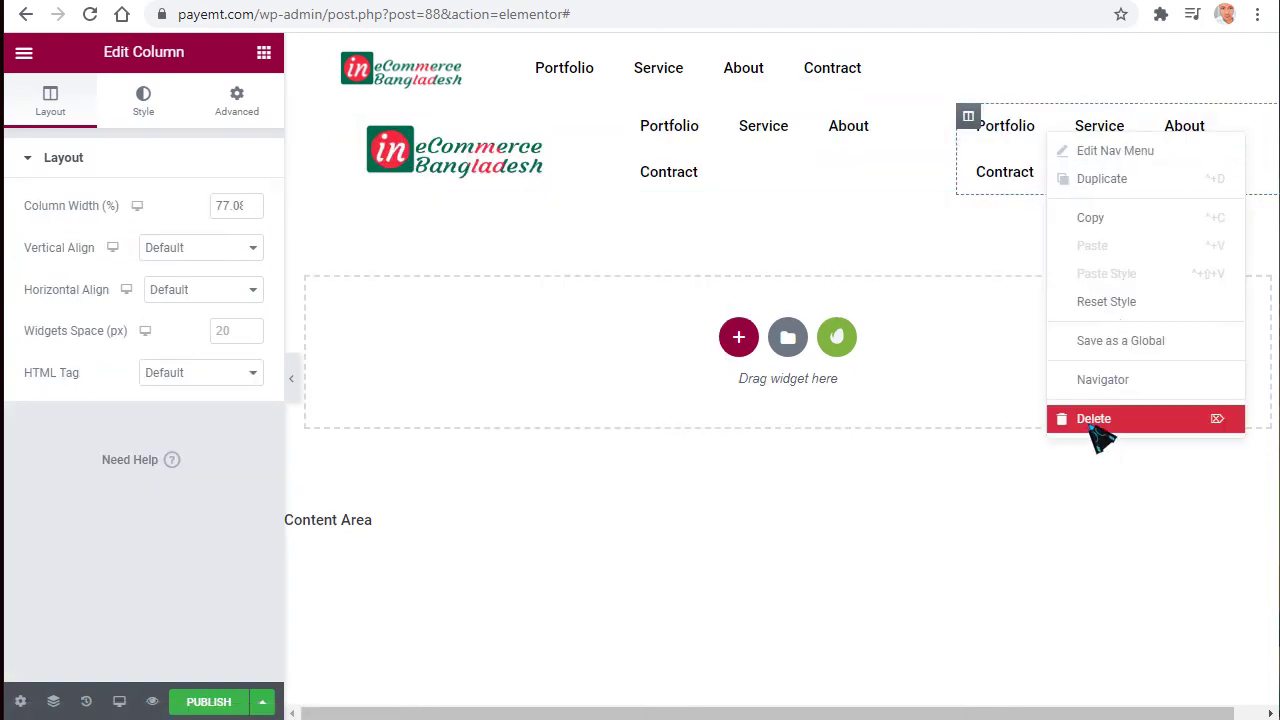
click(1094, 419)
Narrow the empty column to about 18% of the lower header's width and add a Button widget to it.
drag(971, 164, 1120, 165)
click(1192, 145)
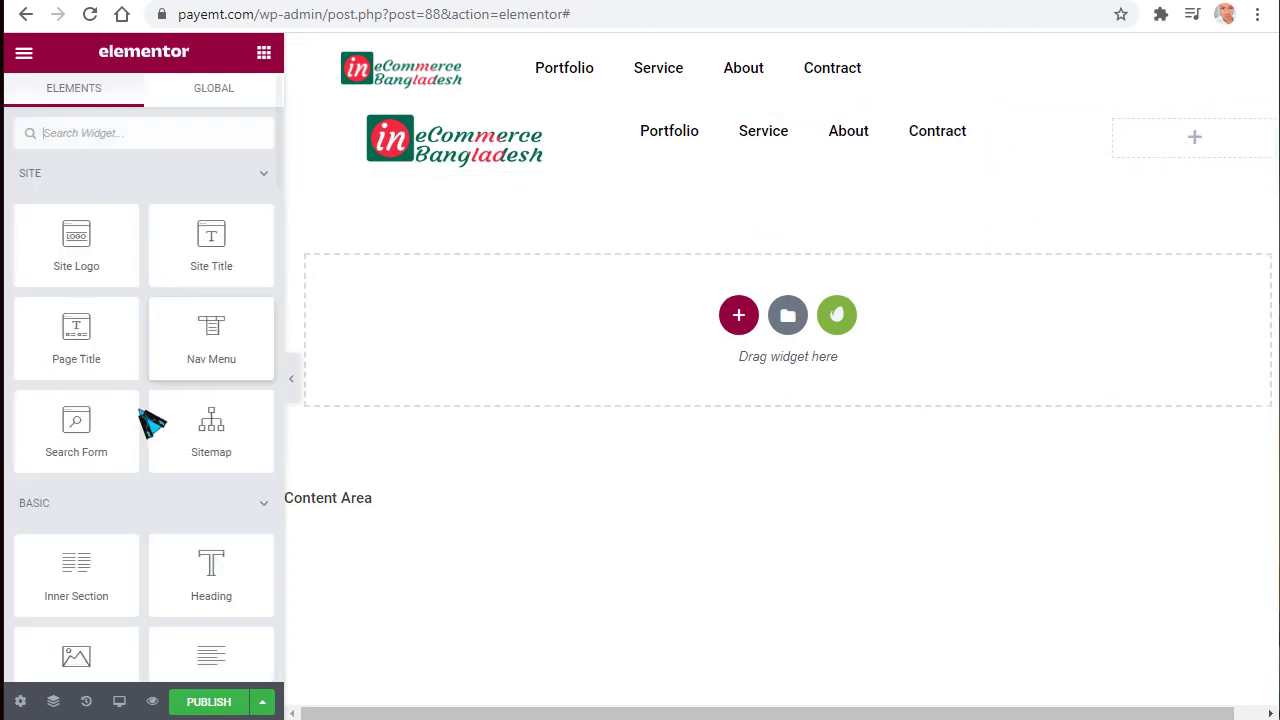
scroll(219, 465, down, 2)
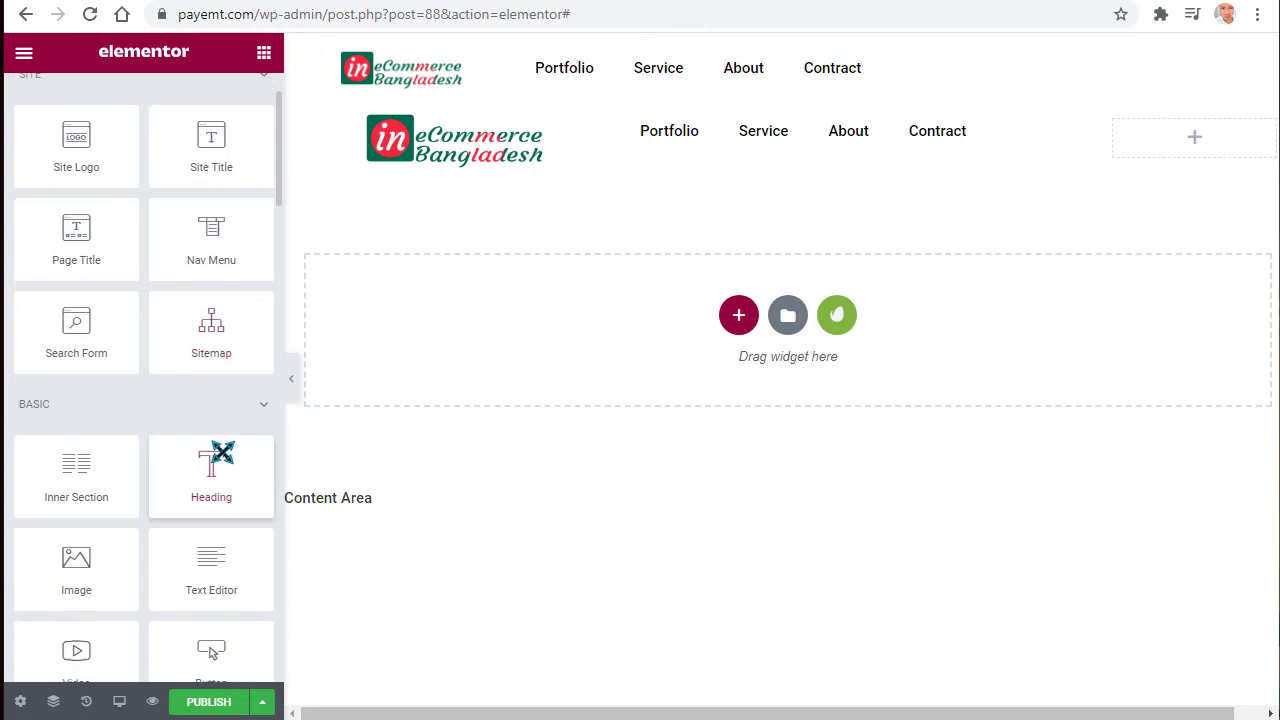
drag(212, 553, 1192, 142)
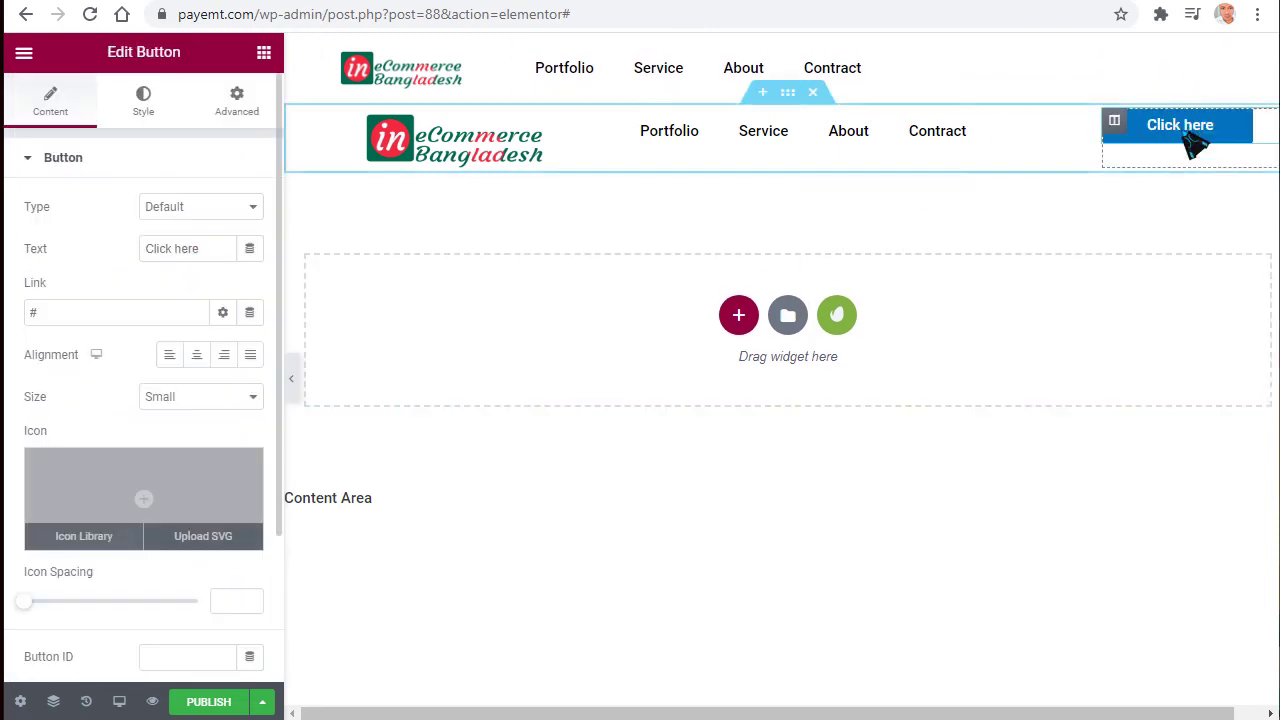
Set the button column's vertical alignment to Middle and center the button within it.
click(1114, 121)
click(225, 248)
click(205, 299)
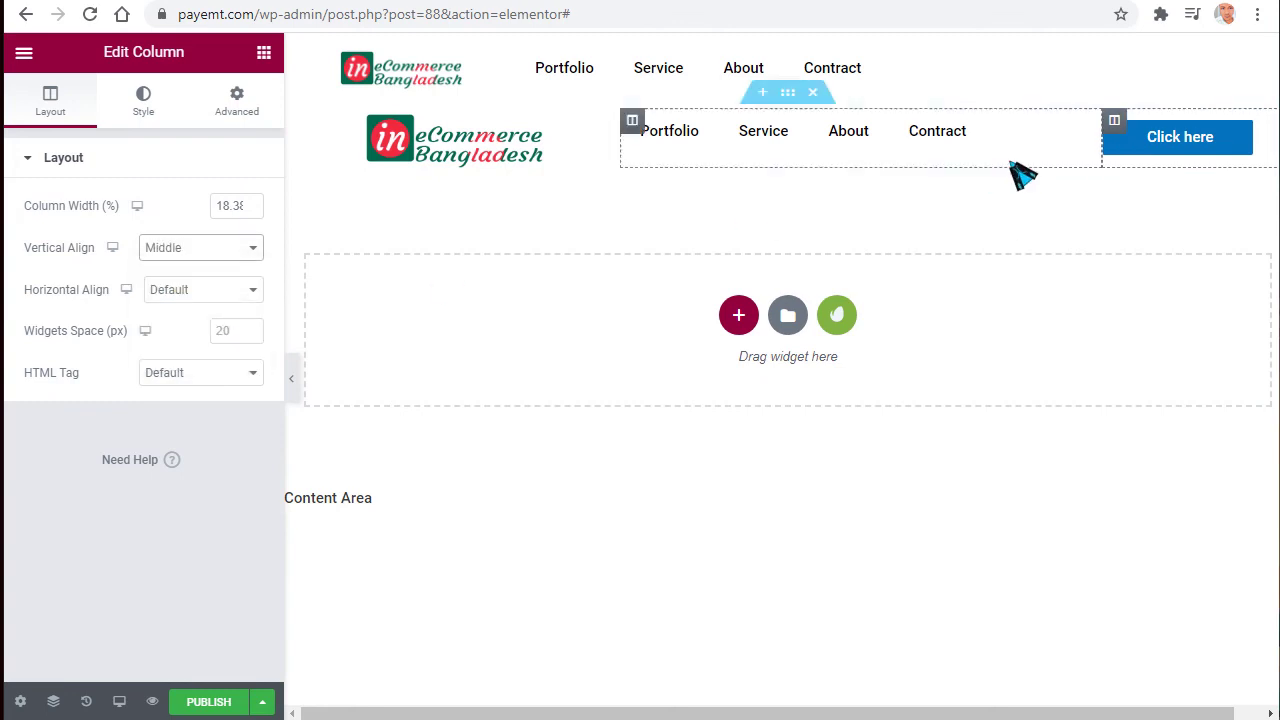
click(1266, 138)
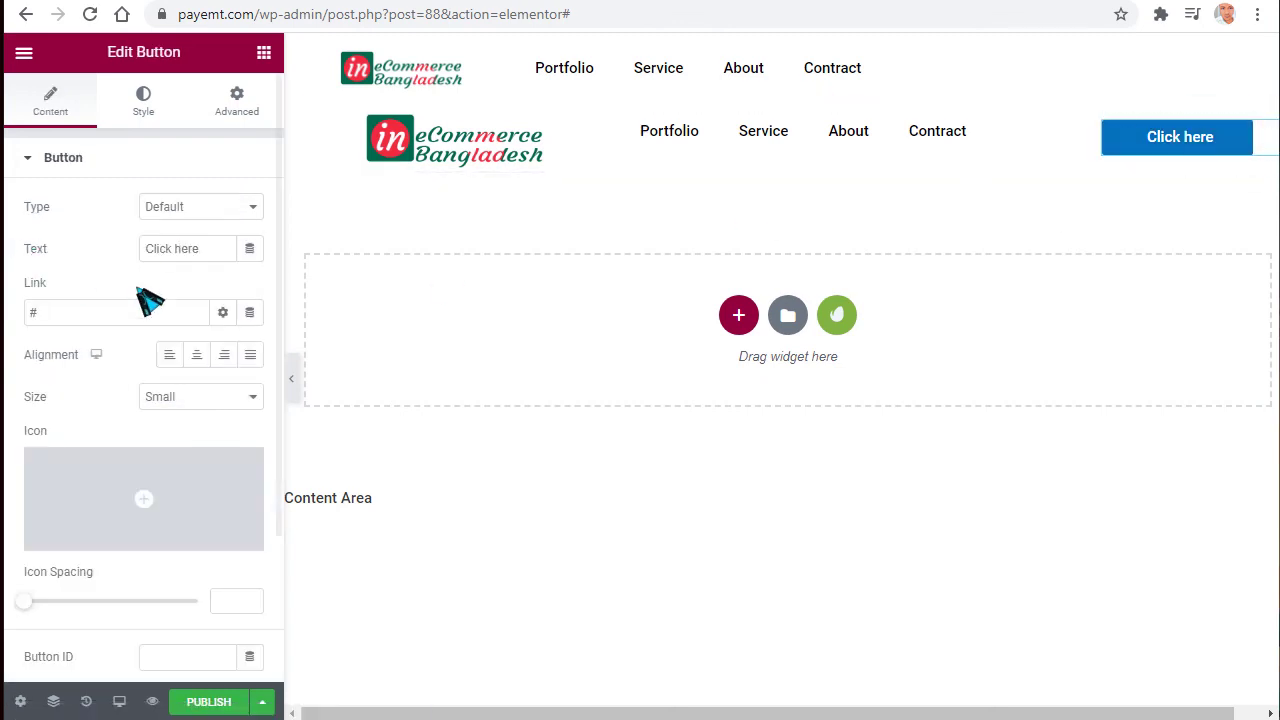
click(196, 355)
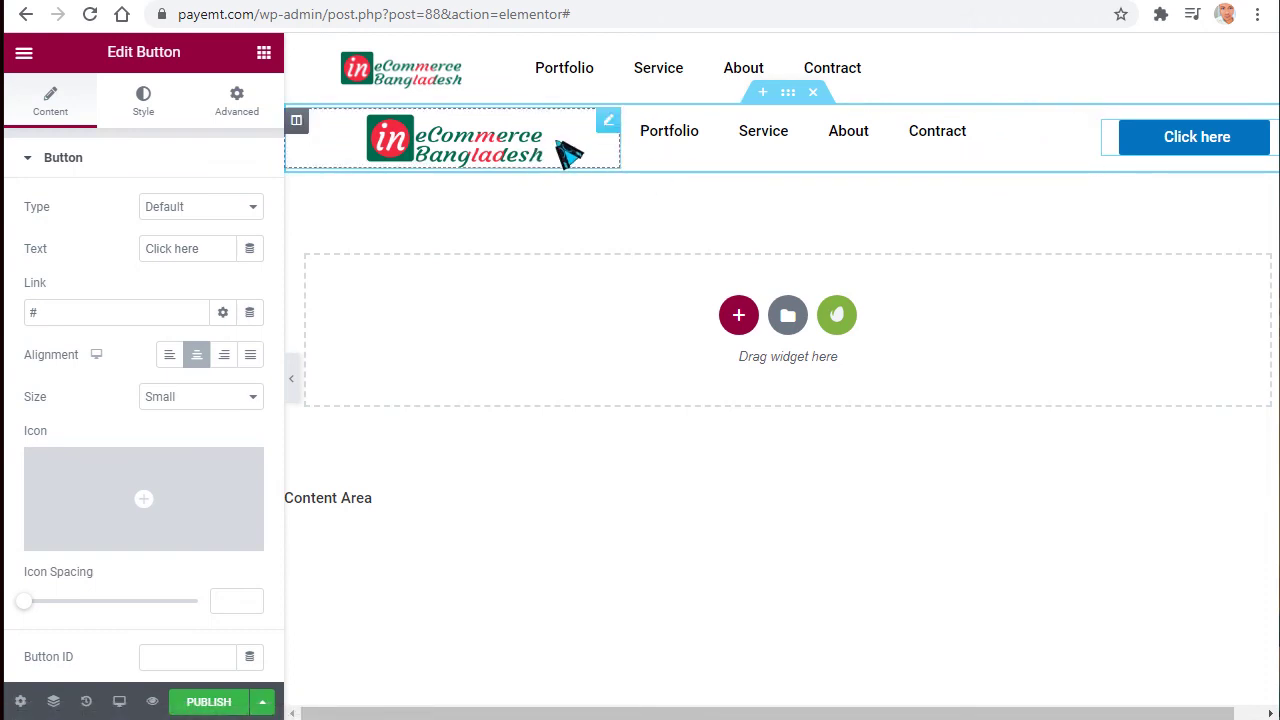
Set the logo column's width to 22% in both the upper and lower header sections.
drag(605, 157, 543, 122)
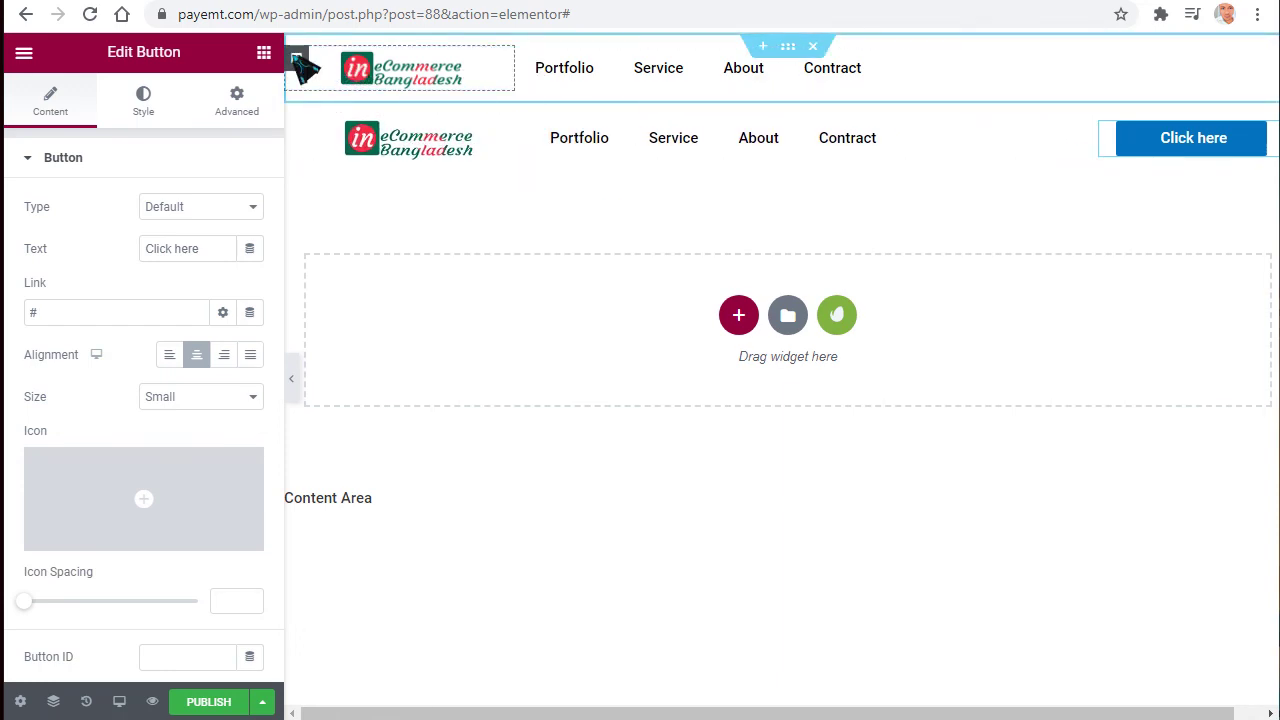
click(296, 58)
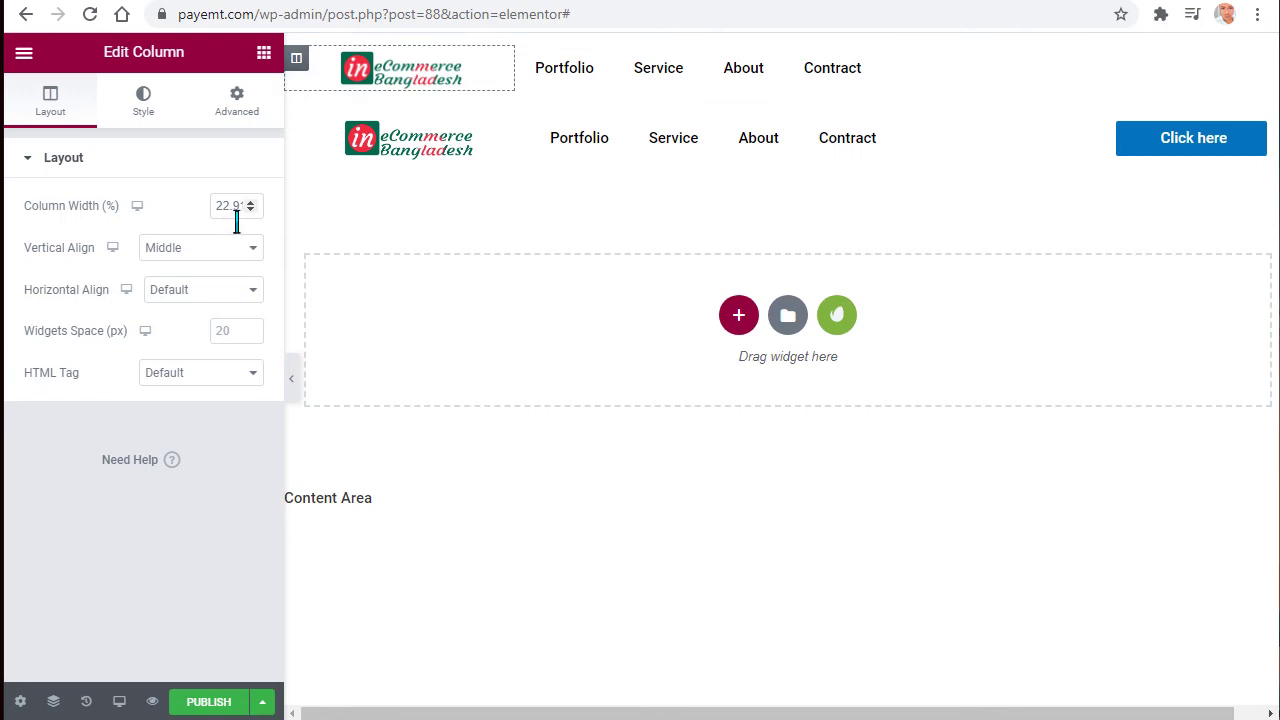
text(22)
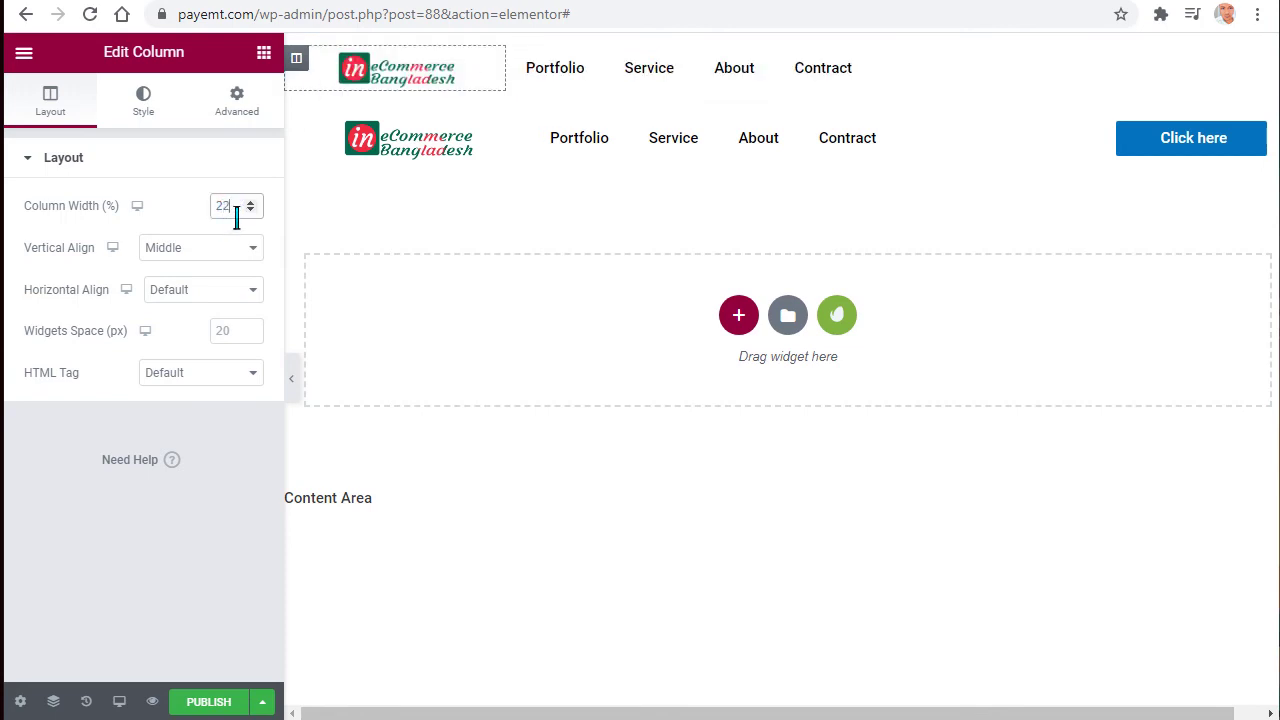
click(296, 128)
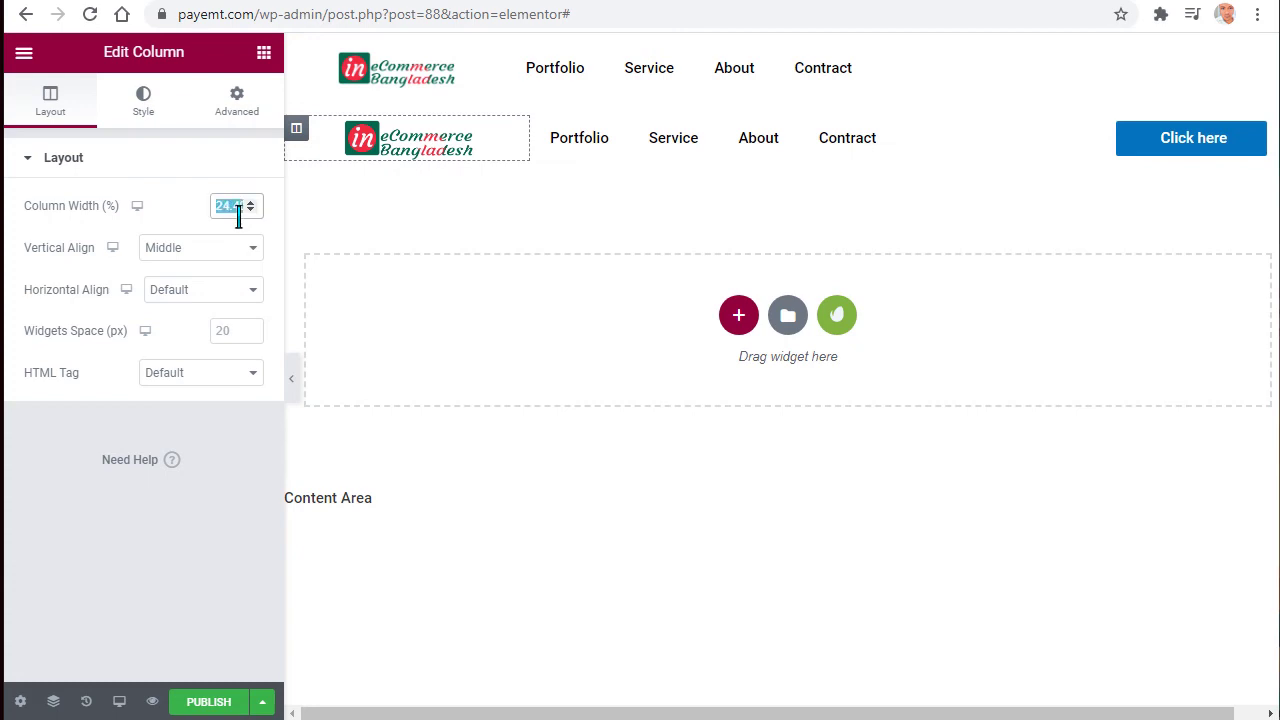
text(22)
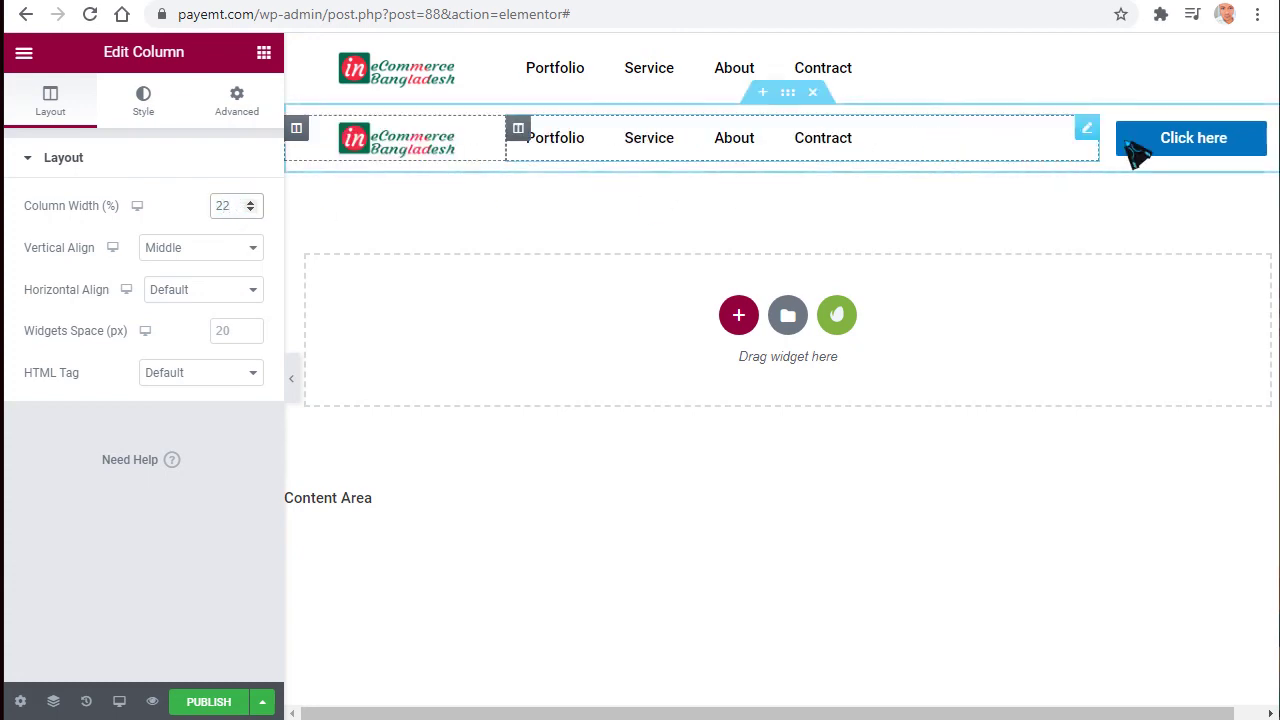
Copy the lower header section's white background color code and change its background to semi-transparent black (#000000A3).
click(789, 96)
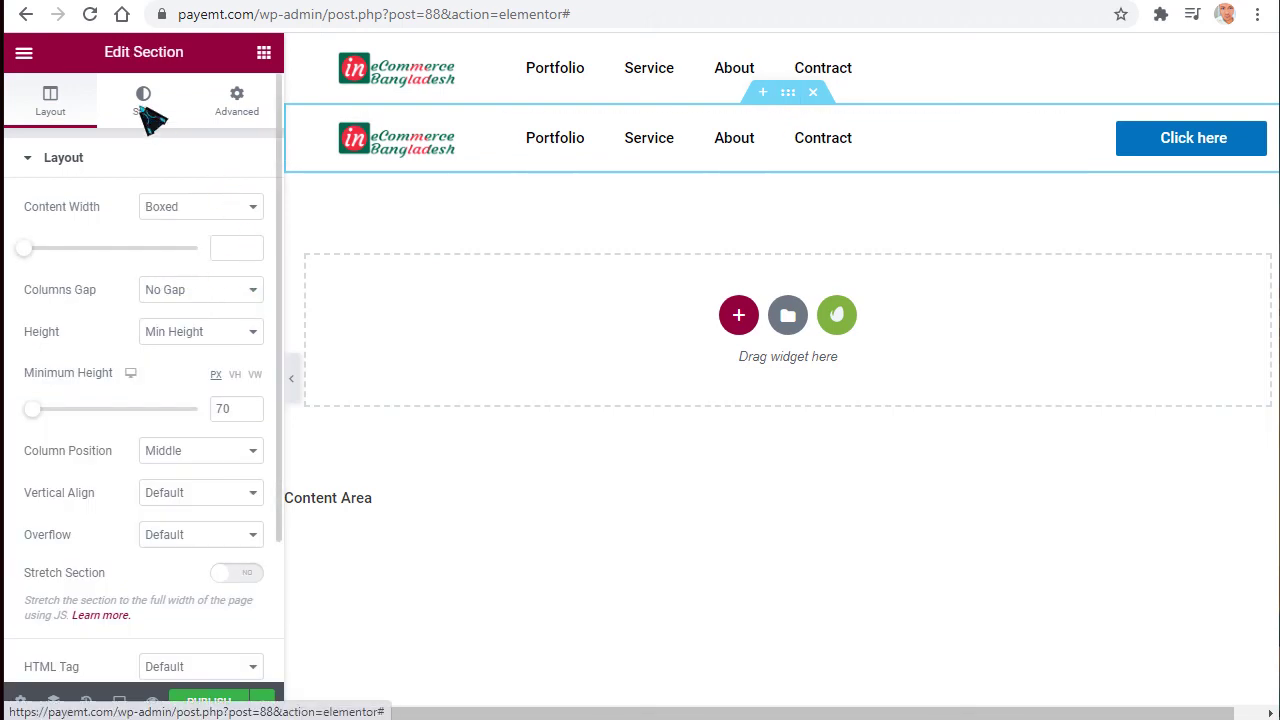
click(148, 112)
click(250, 291)
key(ctrl+c)
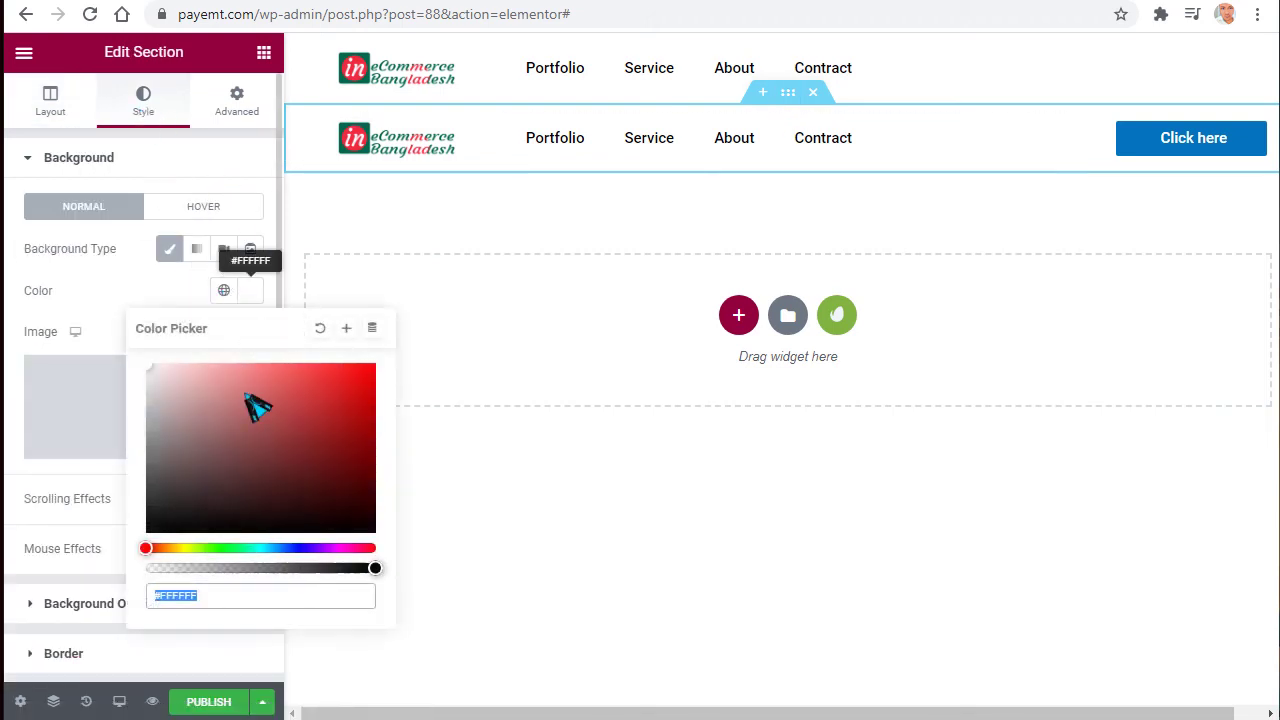
mouse_move(255, 405)
mouse_down()
mouse_move(204, 448)
mouse_move(130, 585)
mouse_up()
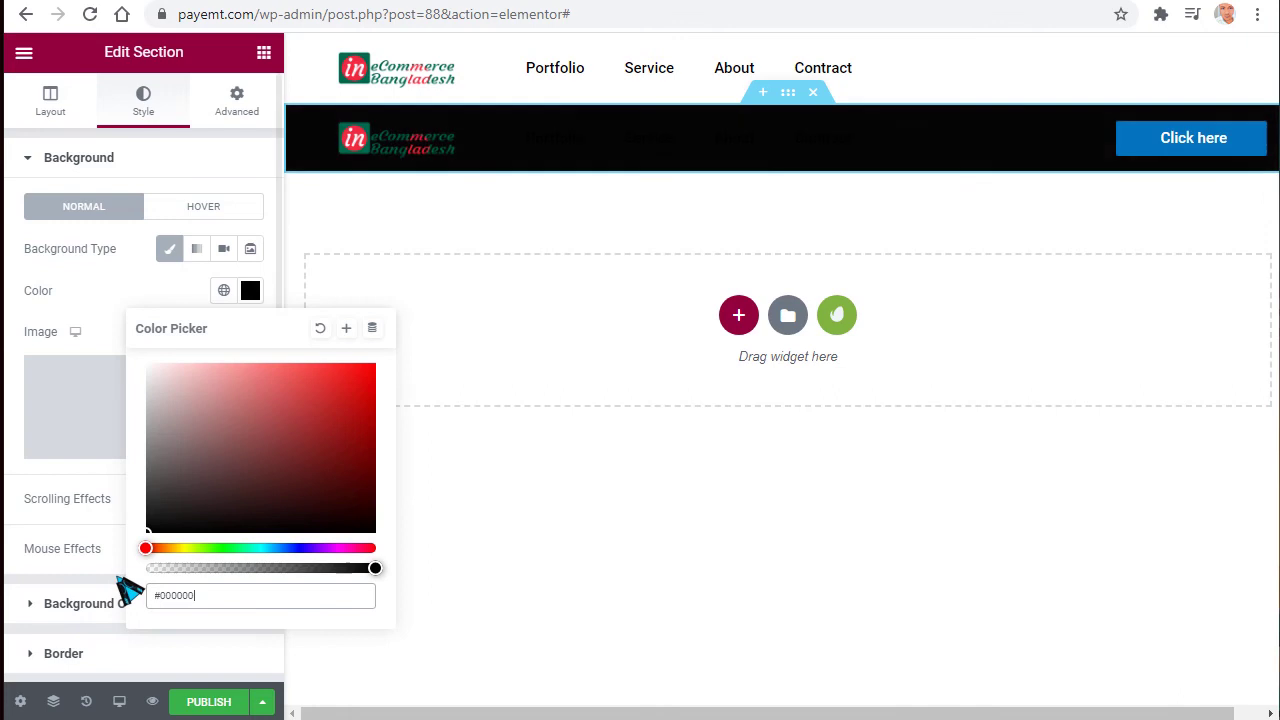
click(14, 480)
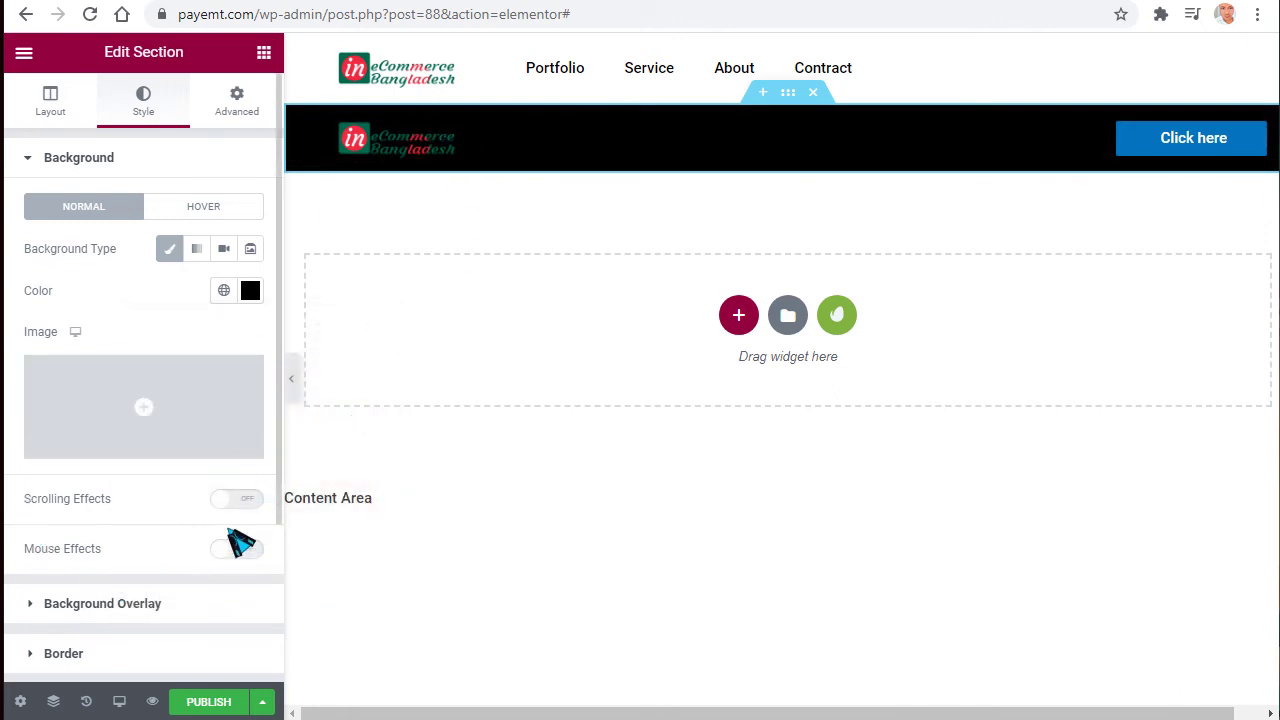
click(250, 291)
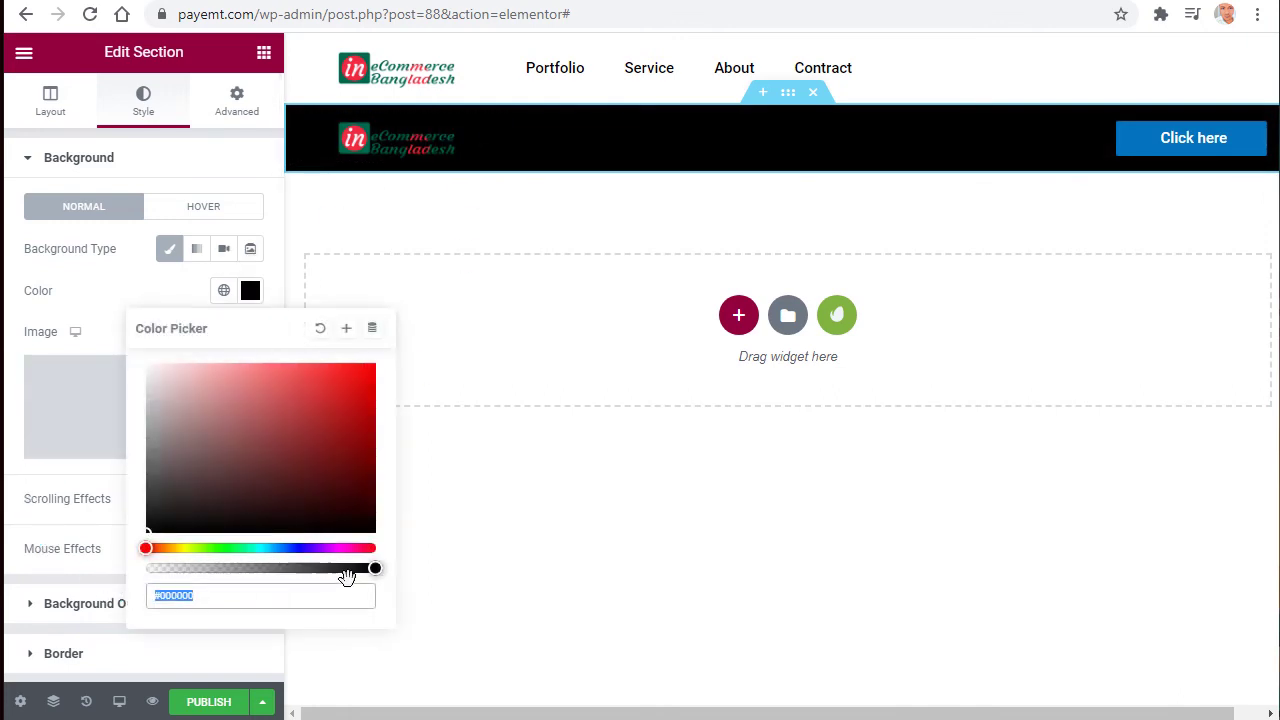
drag(340, 583, 307, 592)
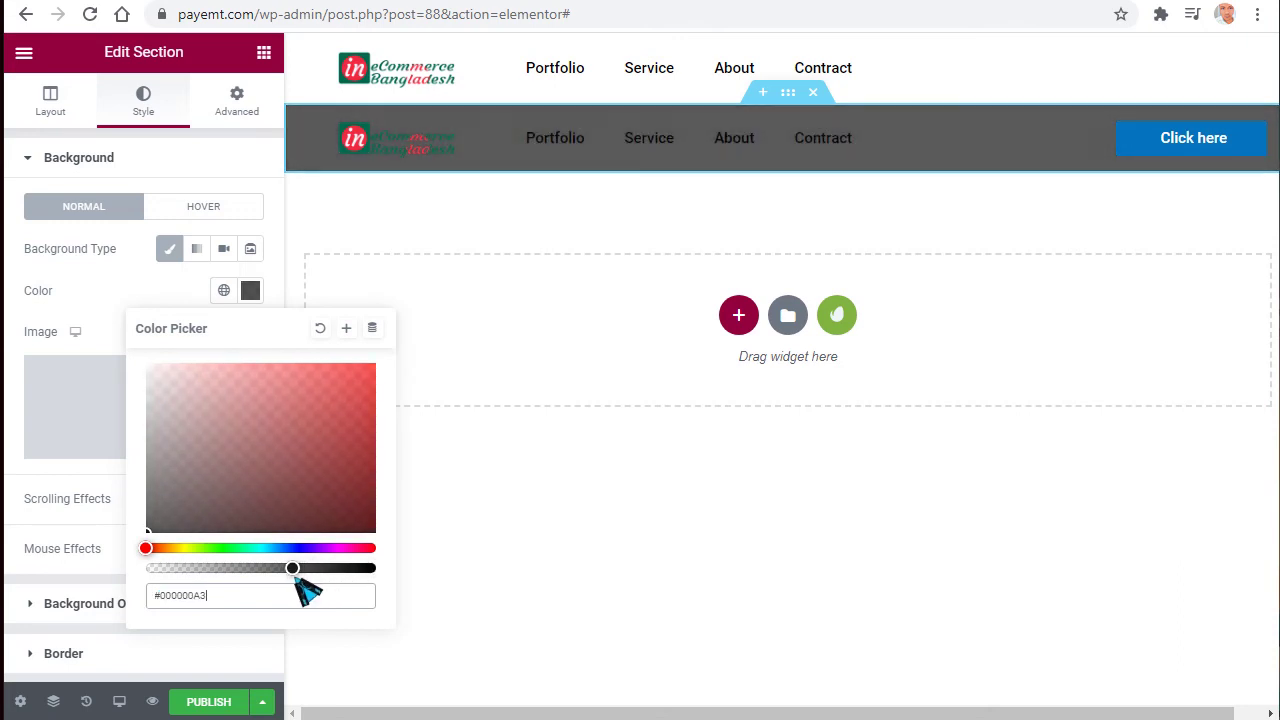
click(28, 500)
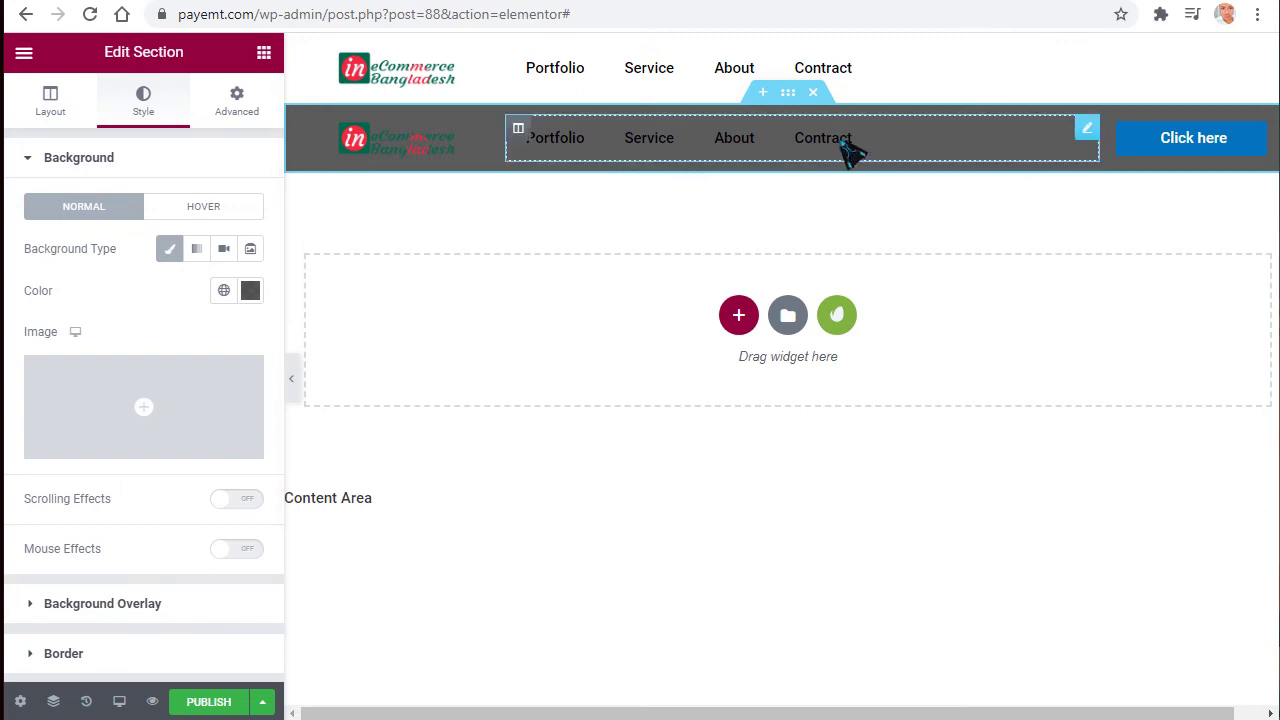
Set the lower header's main menu text color to white (#FFFFFF).
click(1090, 130)
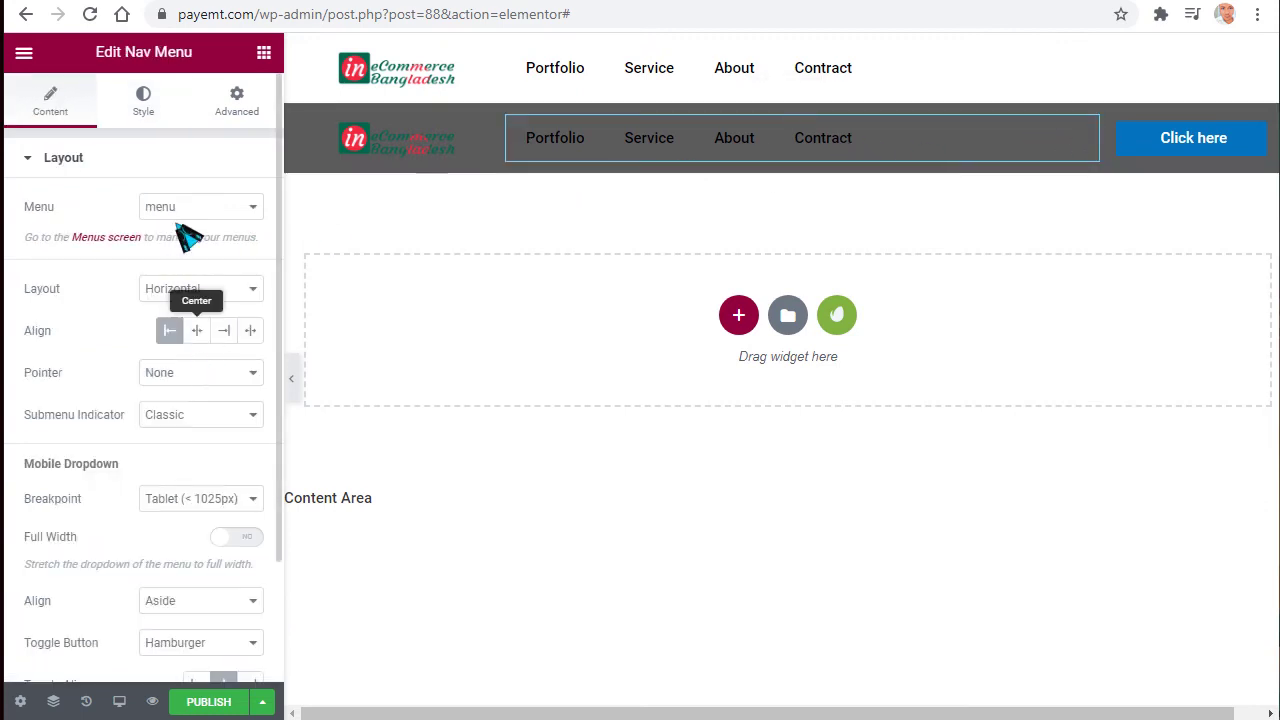
click(143, 100)
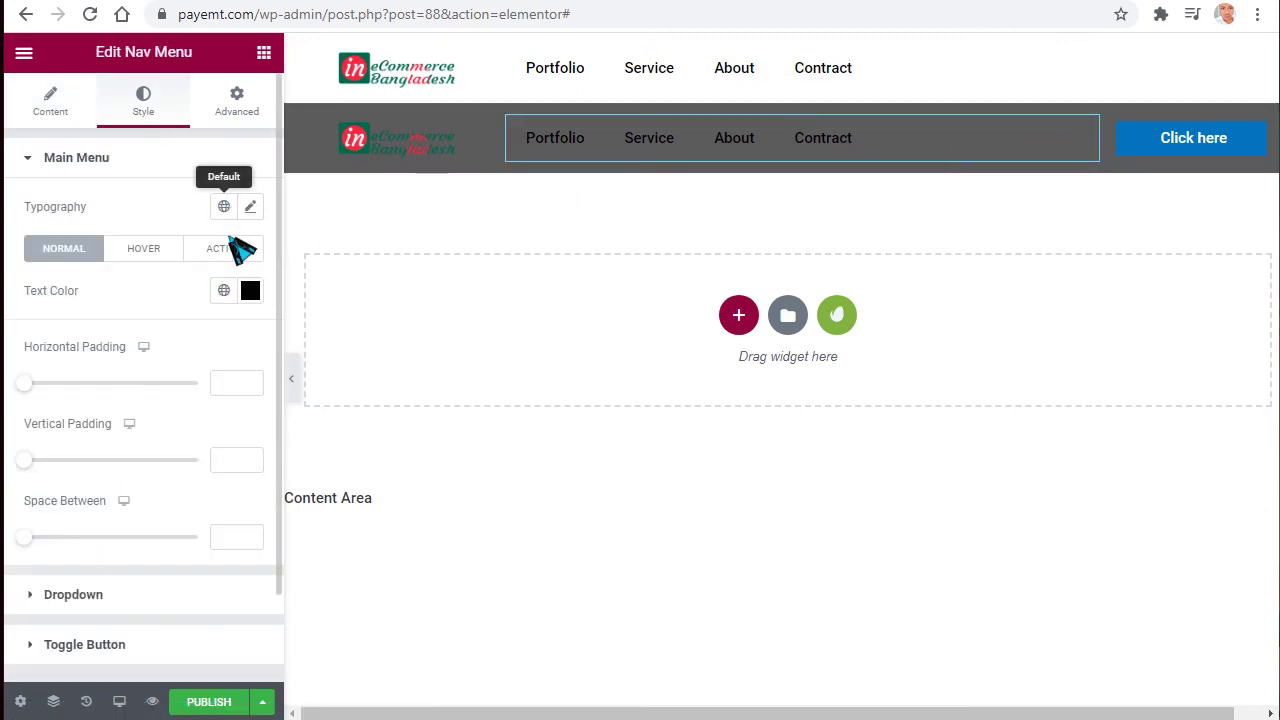
click(250, 290)
key(ctrl+v)
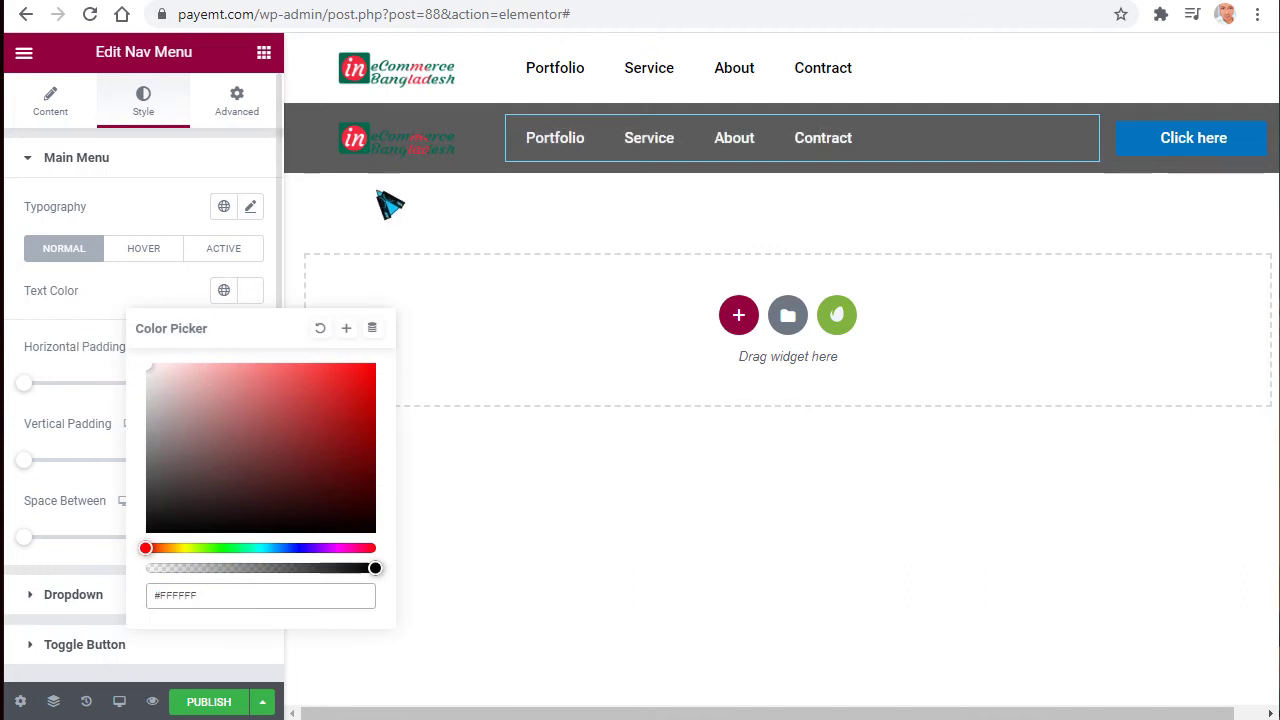
Replace the lower header's logo image with the white-text version from the media library.
click(413, 158)
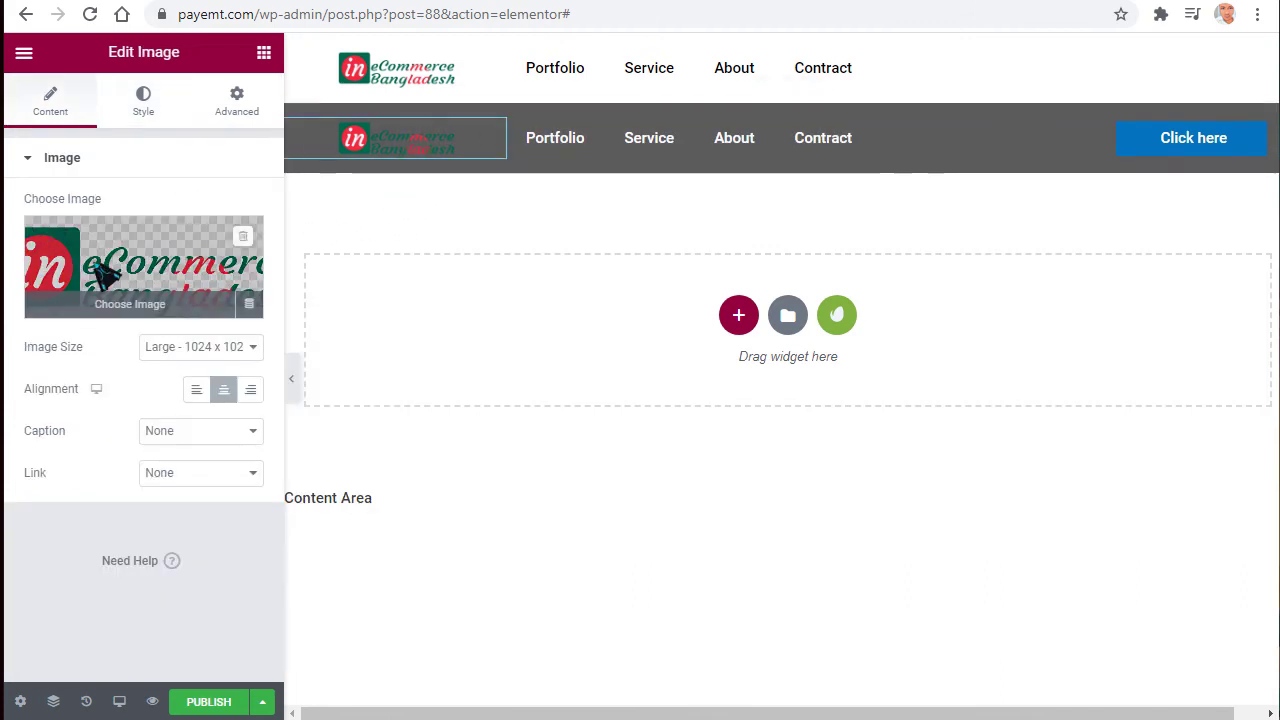
click(100, 277)
scroll(308, 543, down, 1)
click(308, 543)
click(1171, 663)
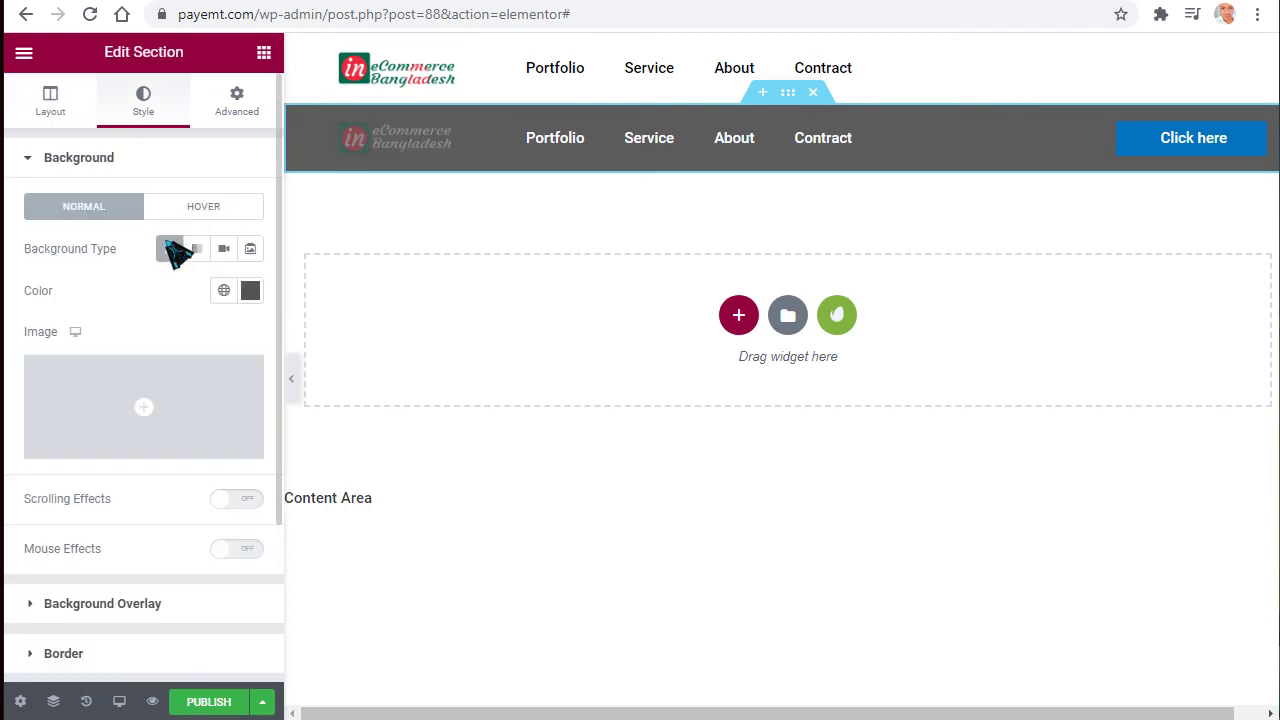
Copy the class name sticky-header from the Notepad CSS into the lower header section's CSS Classes setting.
click(244, 112)
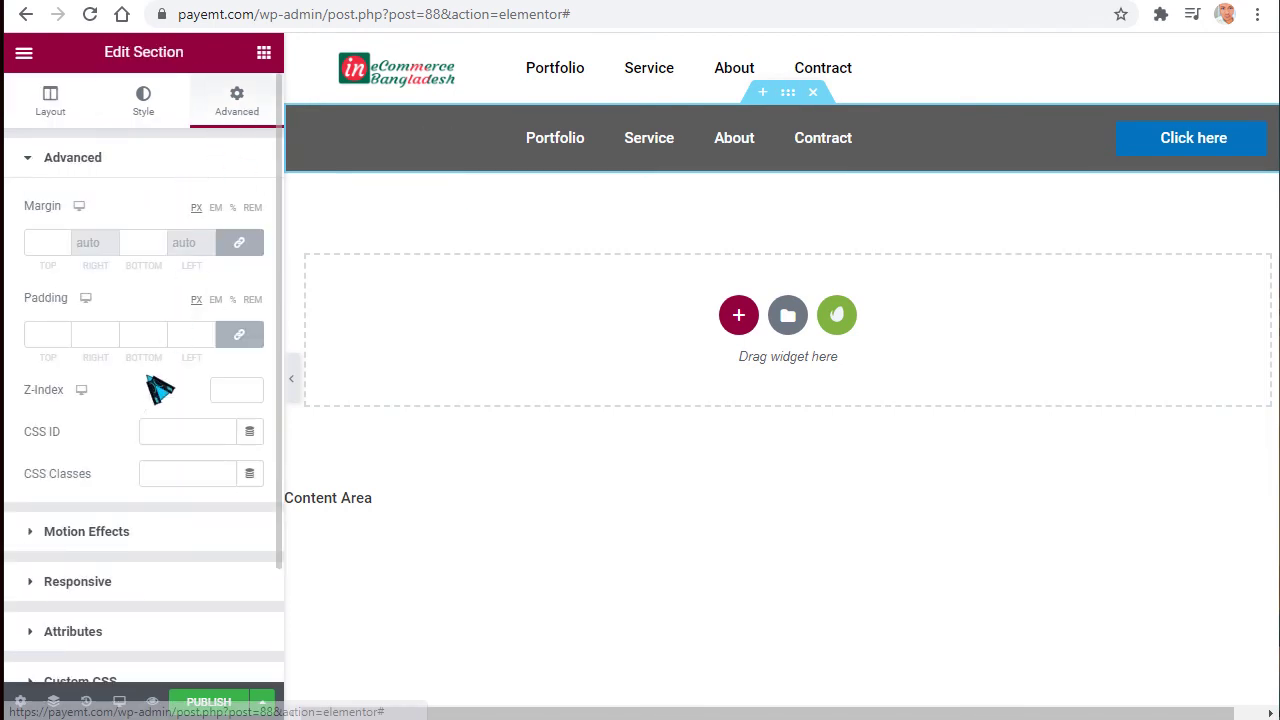
click(158, 474)
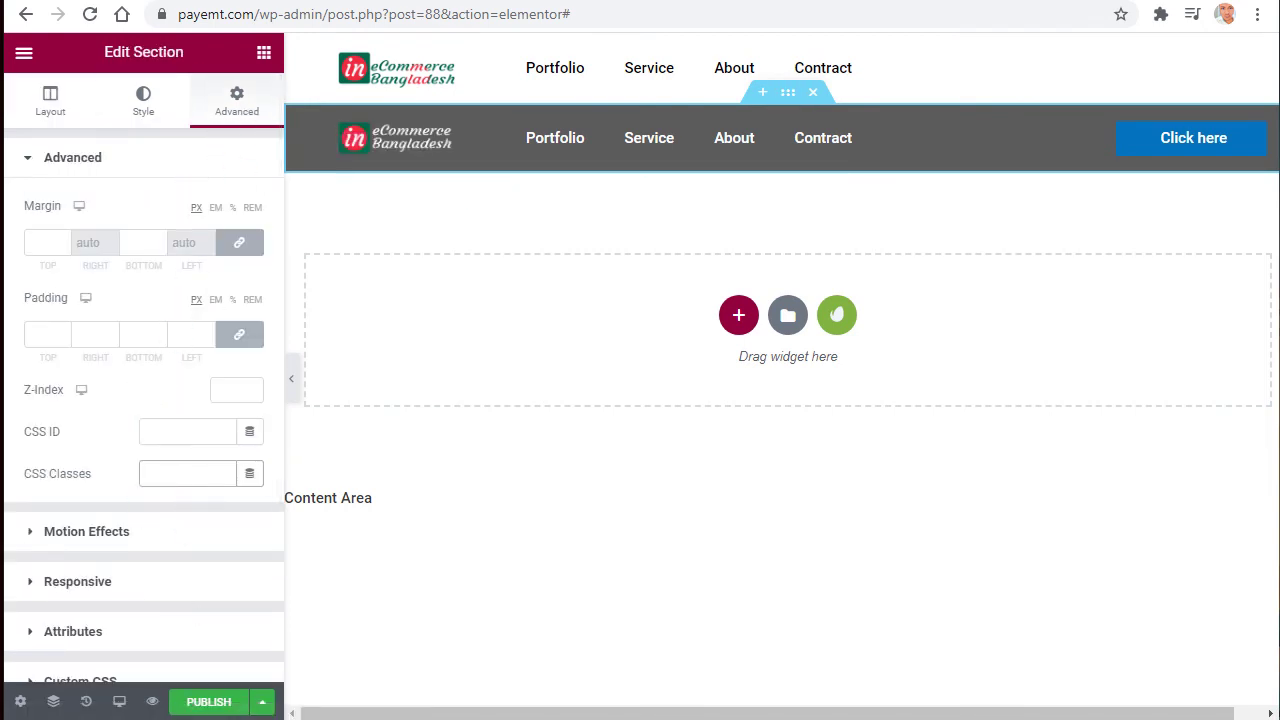
key(alt+Tab)
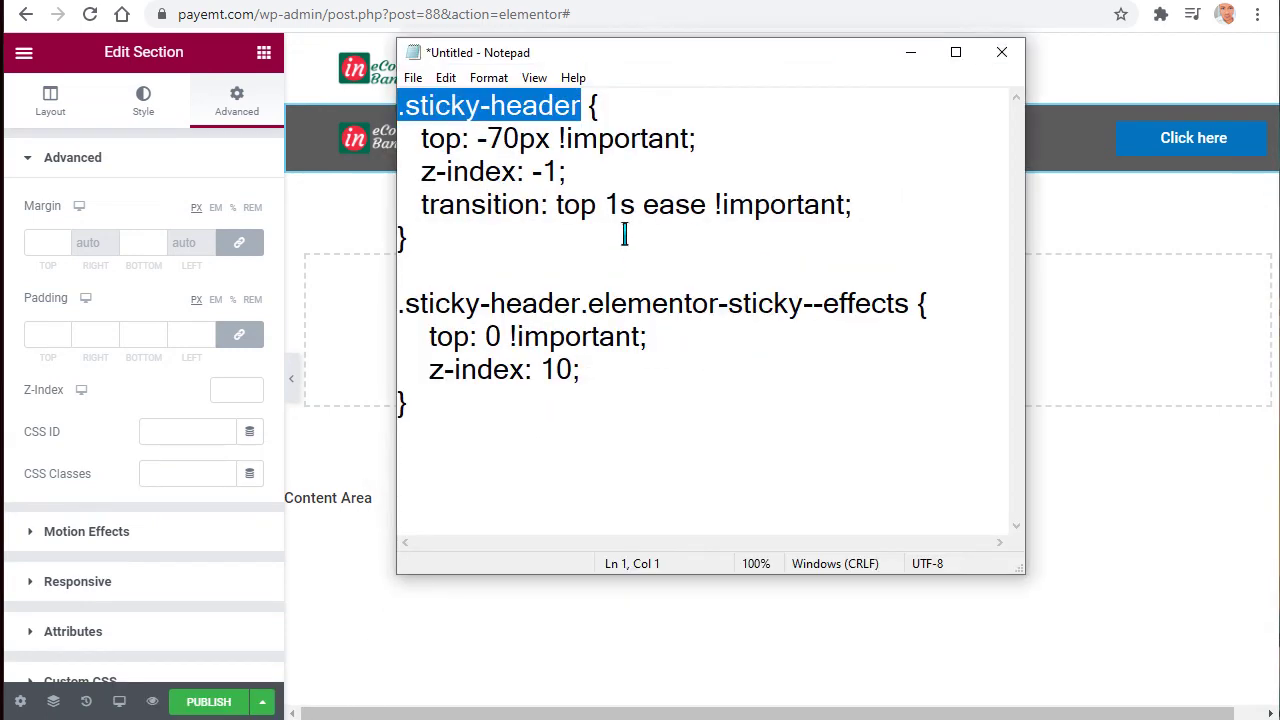
drag(592, 115, 412, 118)
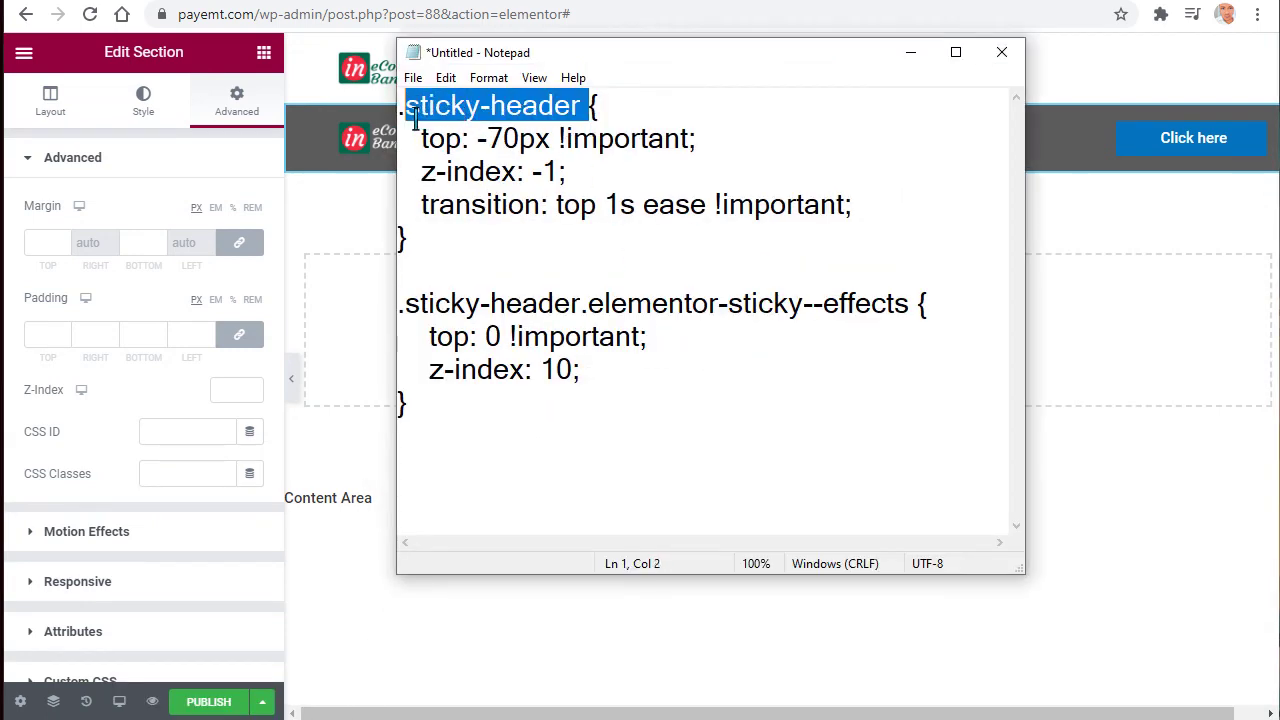
right_click(440, 115)
click(498, 180)
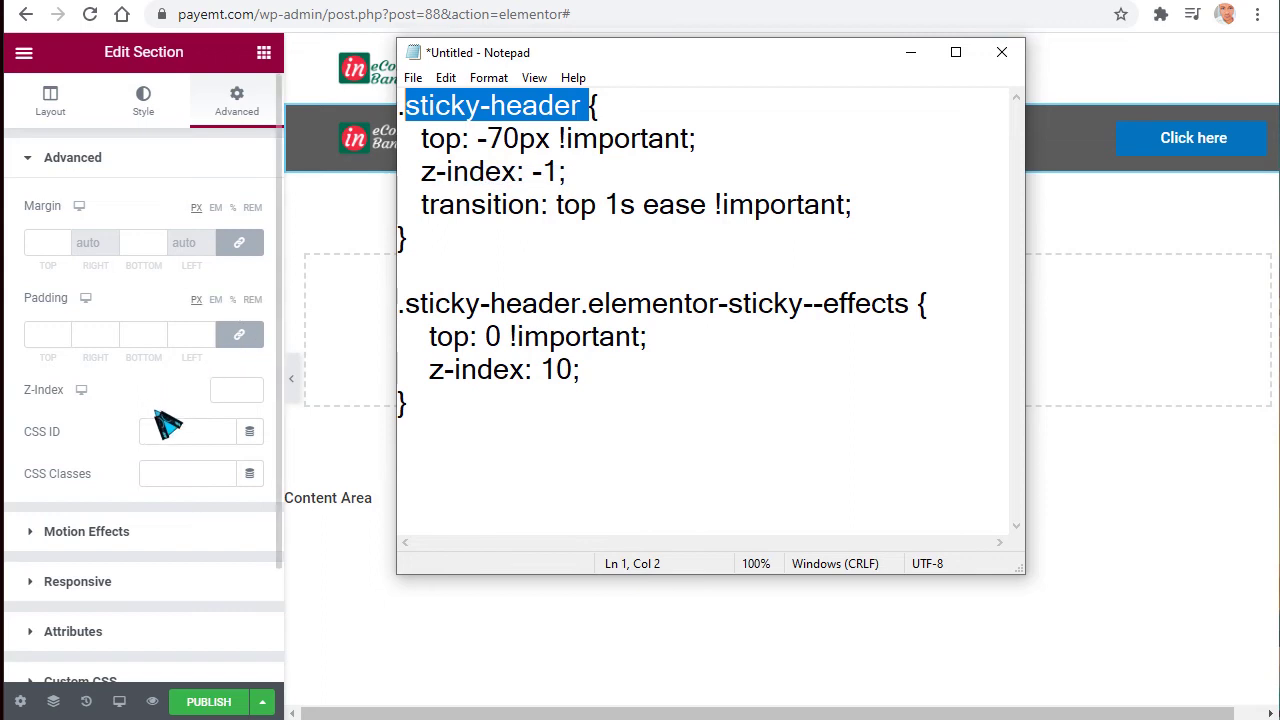
click(180, 474)
right_click(200, 476)
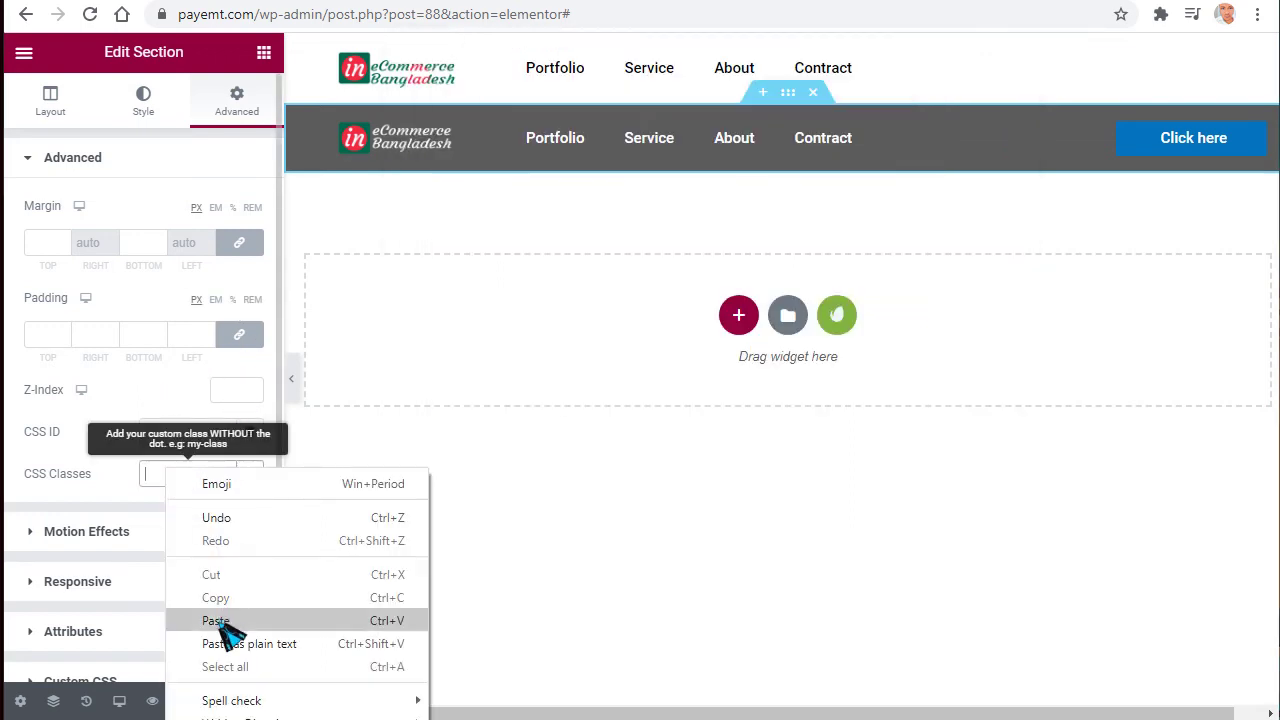
click(229, 617)
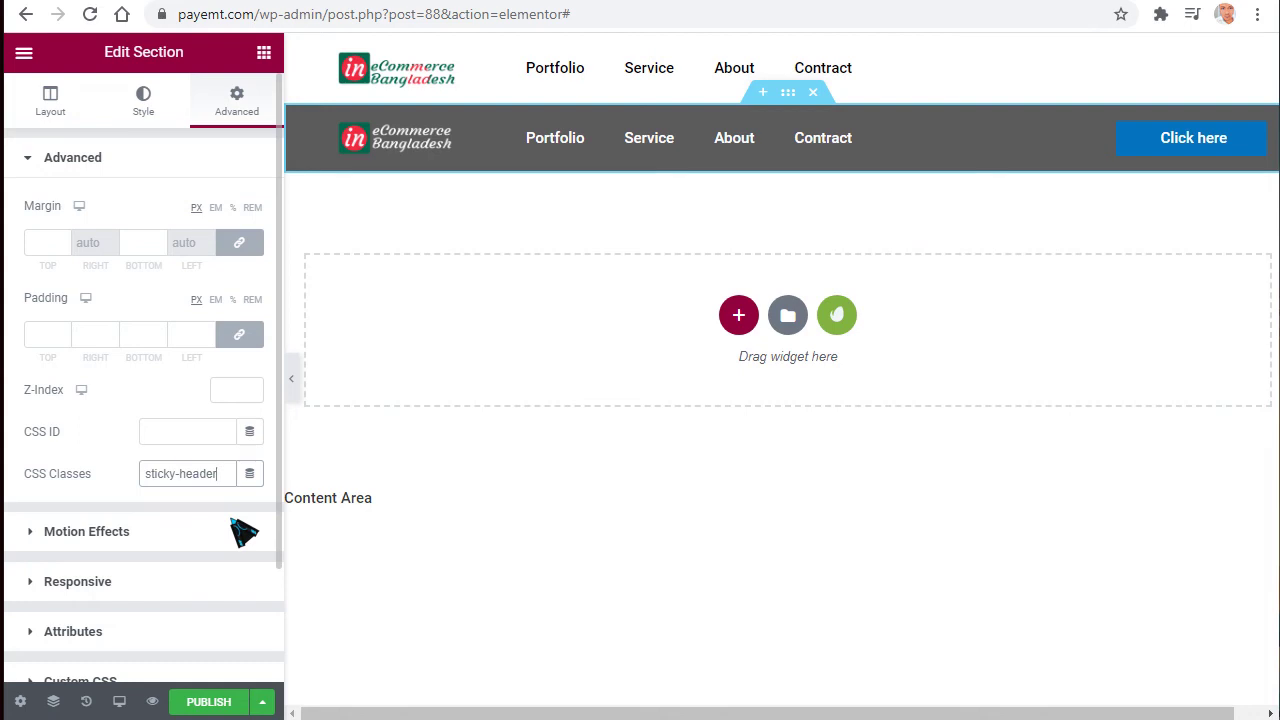
Publish the header template with a display condition that includes the Entire Site.
click(210, 702)
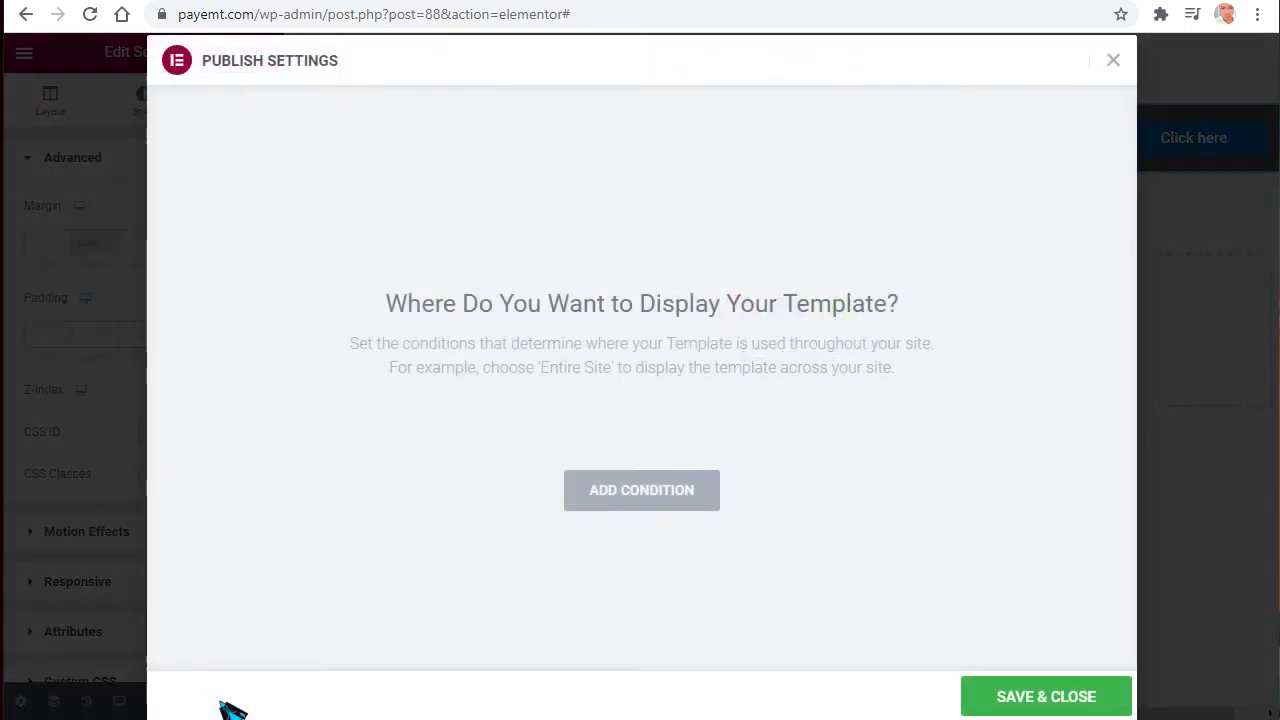
click(665, 505)
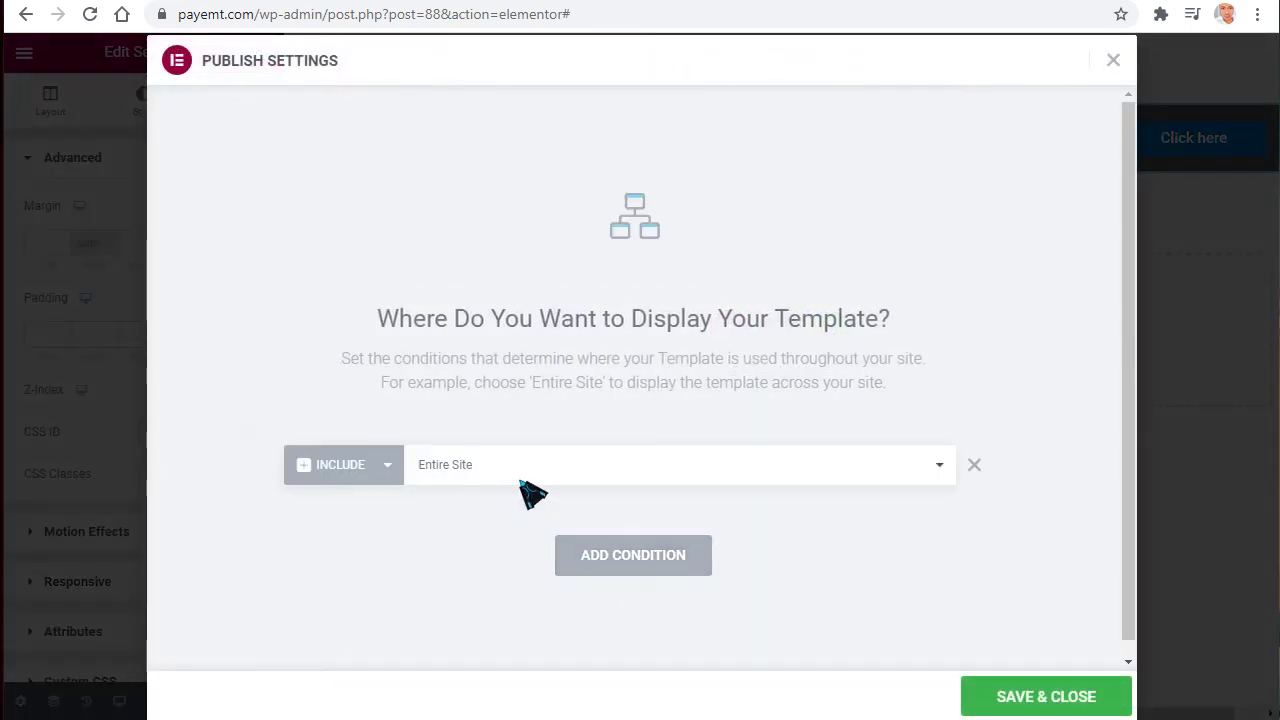
click(1057, 700)
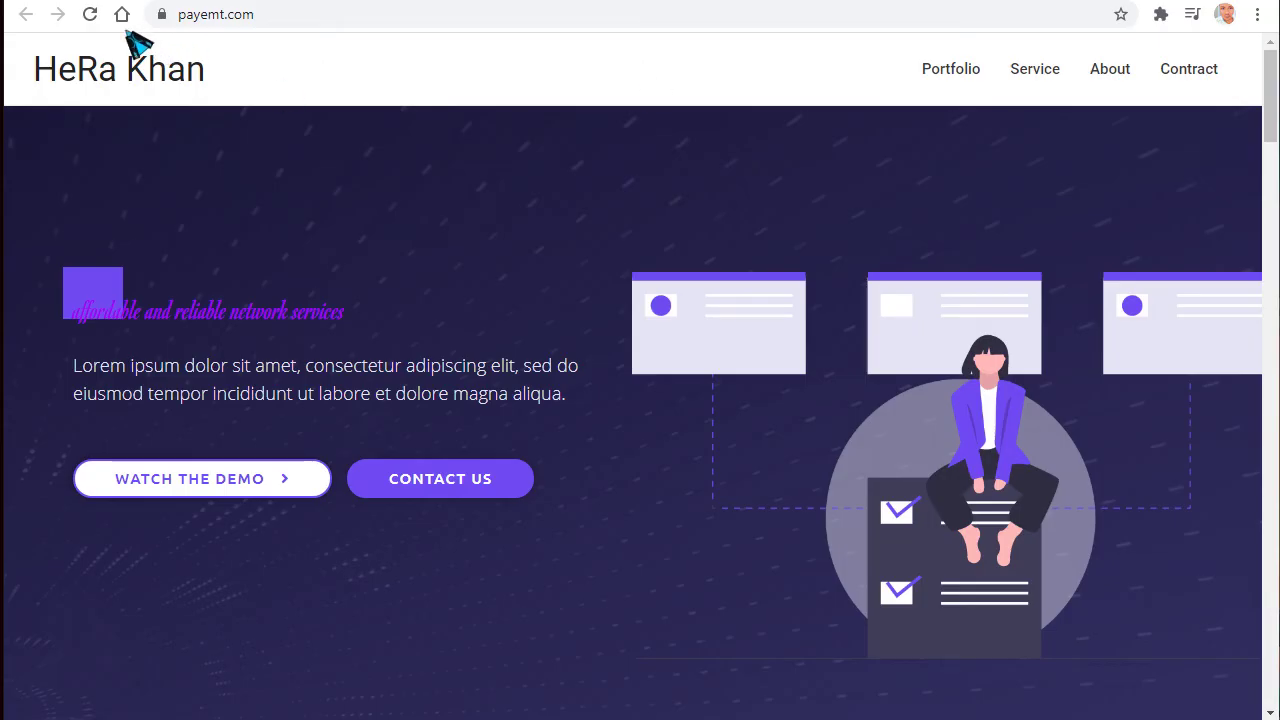
Reload the live site and check how the two header sections behave while the page scrolls.
click(90, 15)
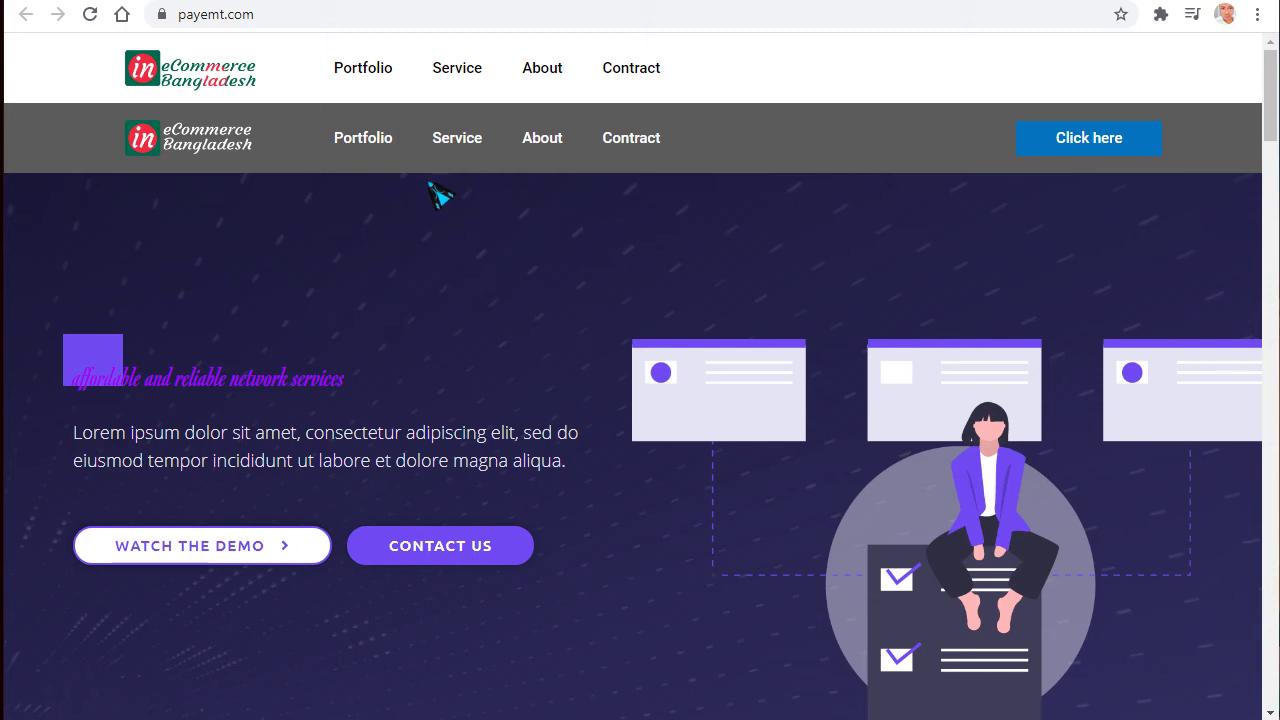
scroll(443, 197, down, 2)
scroll(845, 103, up, 2)
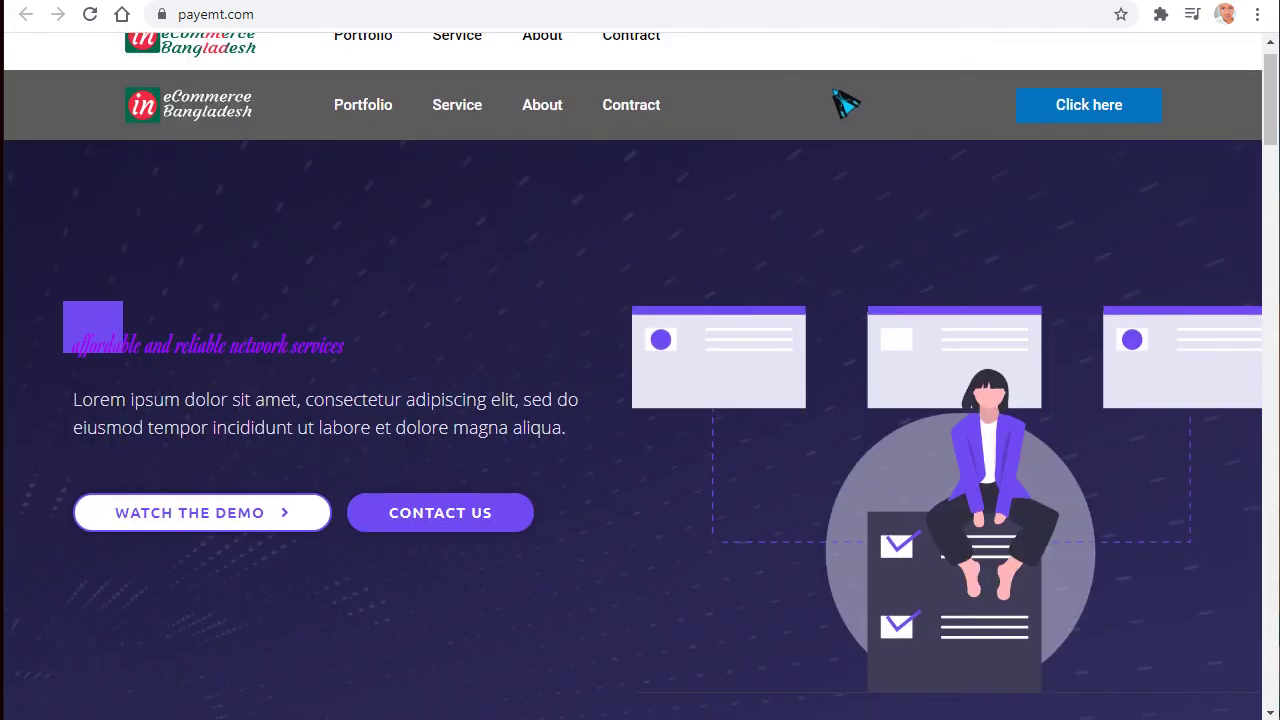
scroll(895, 120, up, 1)
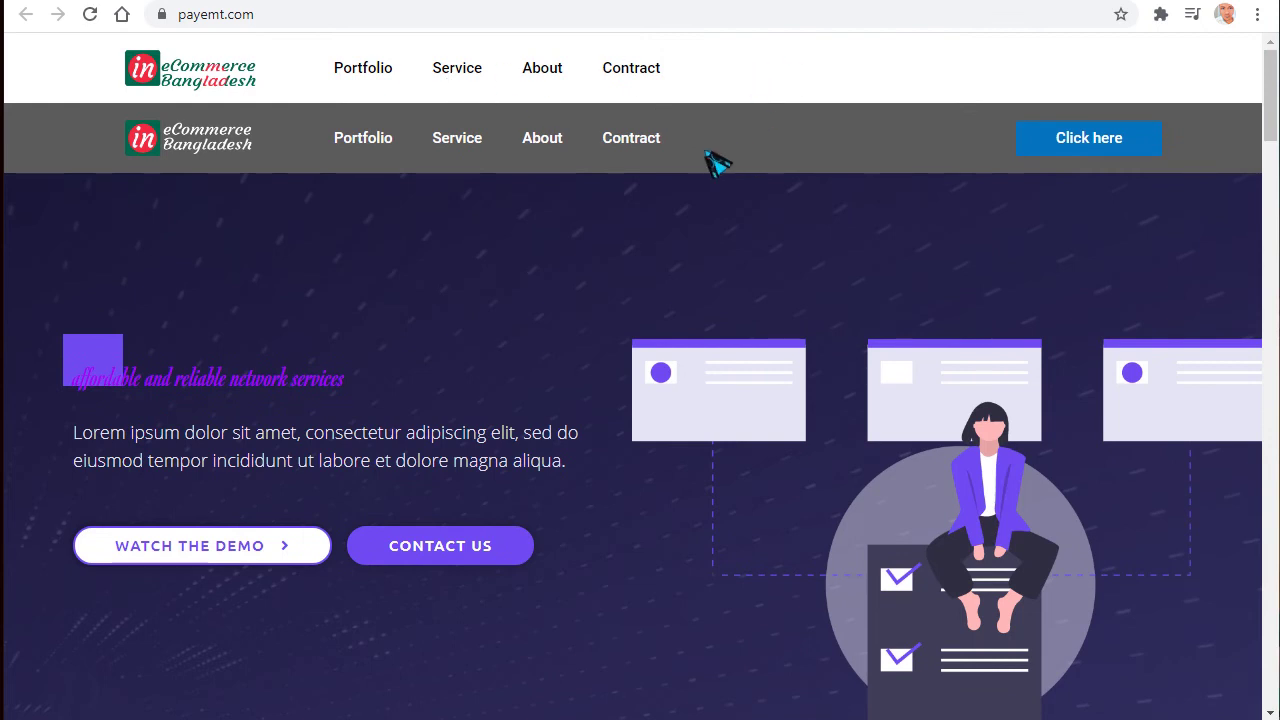
Unlink the lower header section's margin values and set its bottom margin to -70 px.
click(750, 3)
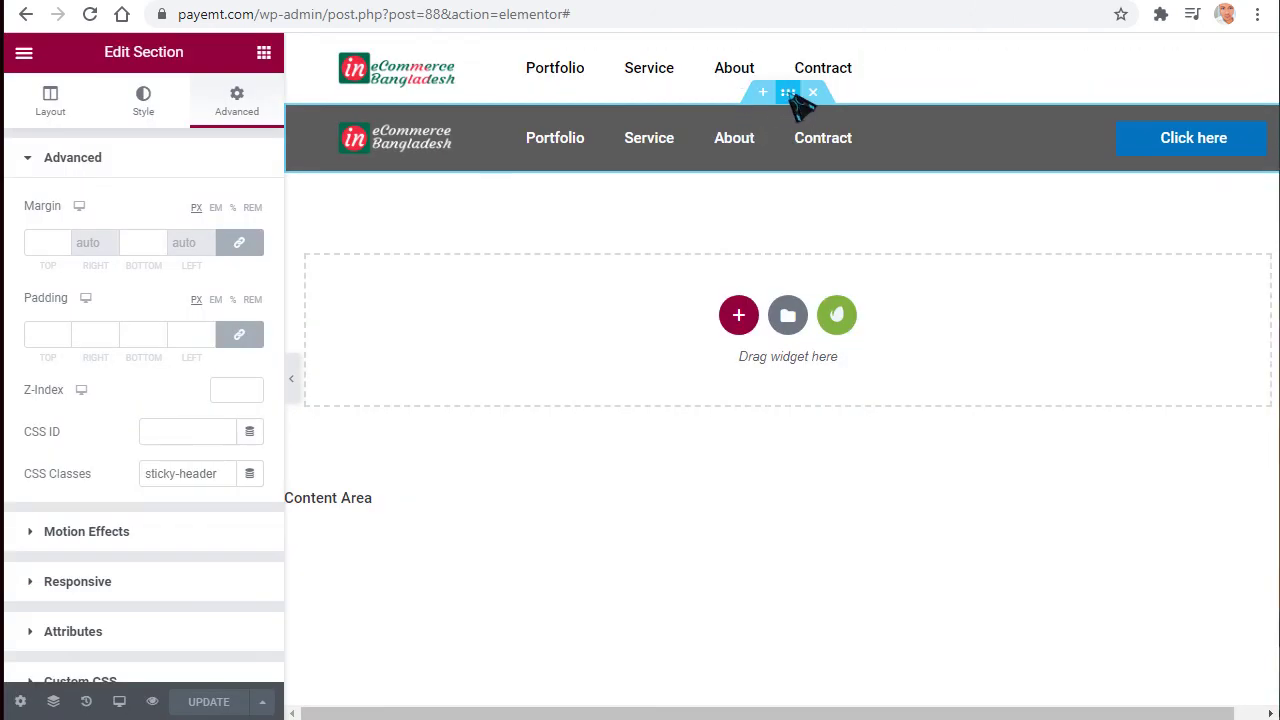
click(239, 242)
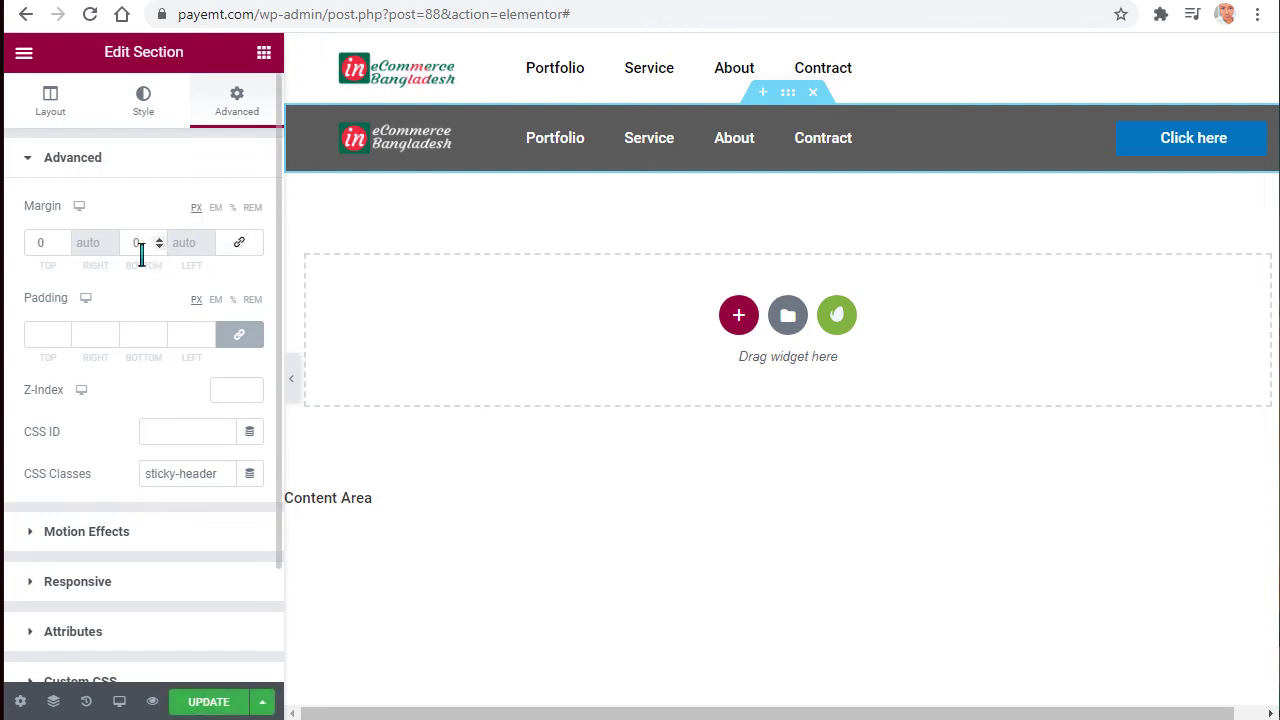
click(140, 248)
text(-7)
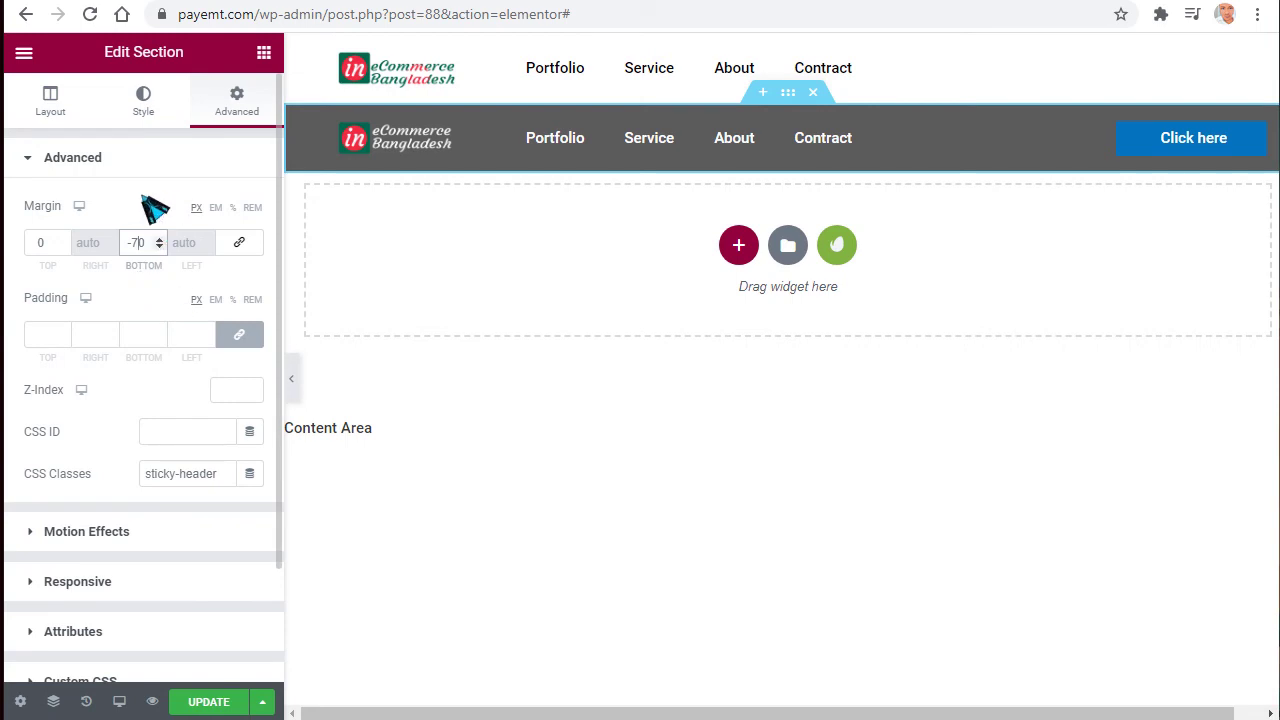
Copy the complete sticky-header CSS from Notepad into the lower header section's Custom CSS and update the template.
scroll(163, 526, down, 2)
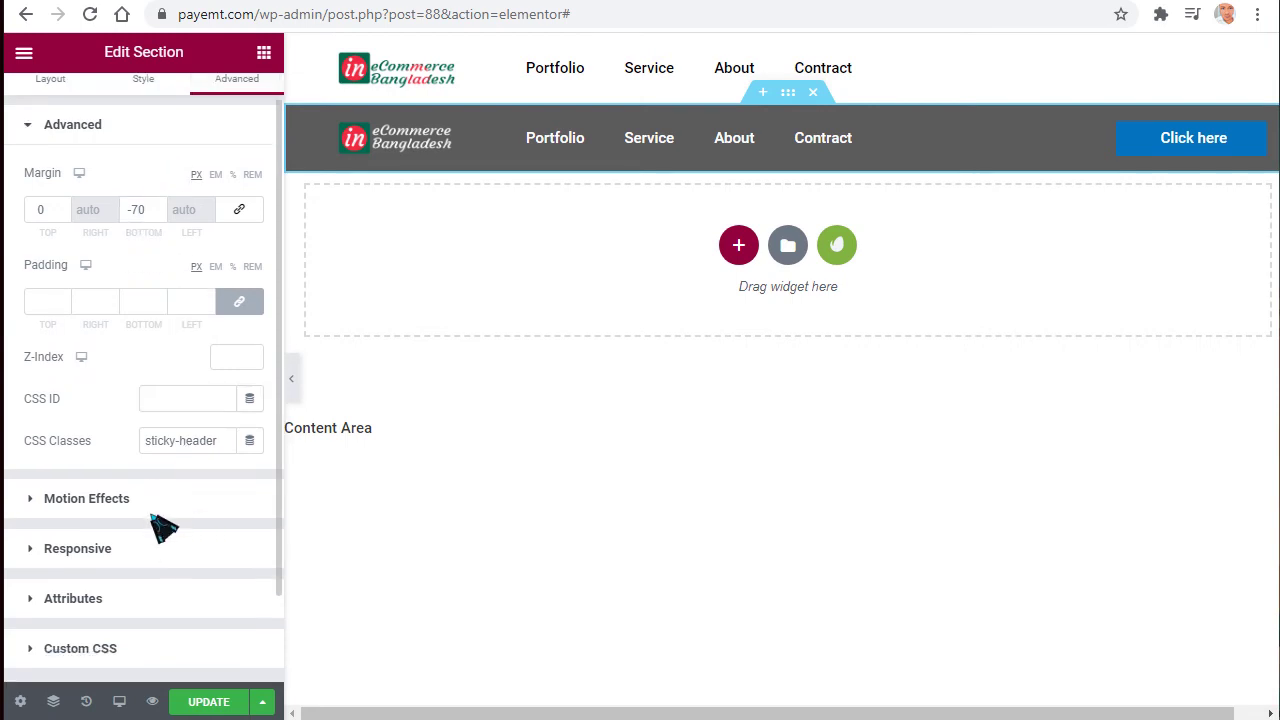
click(76, 553)
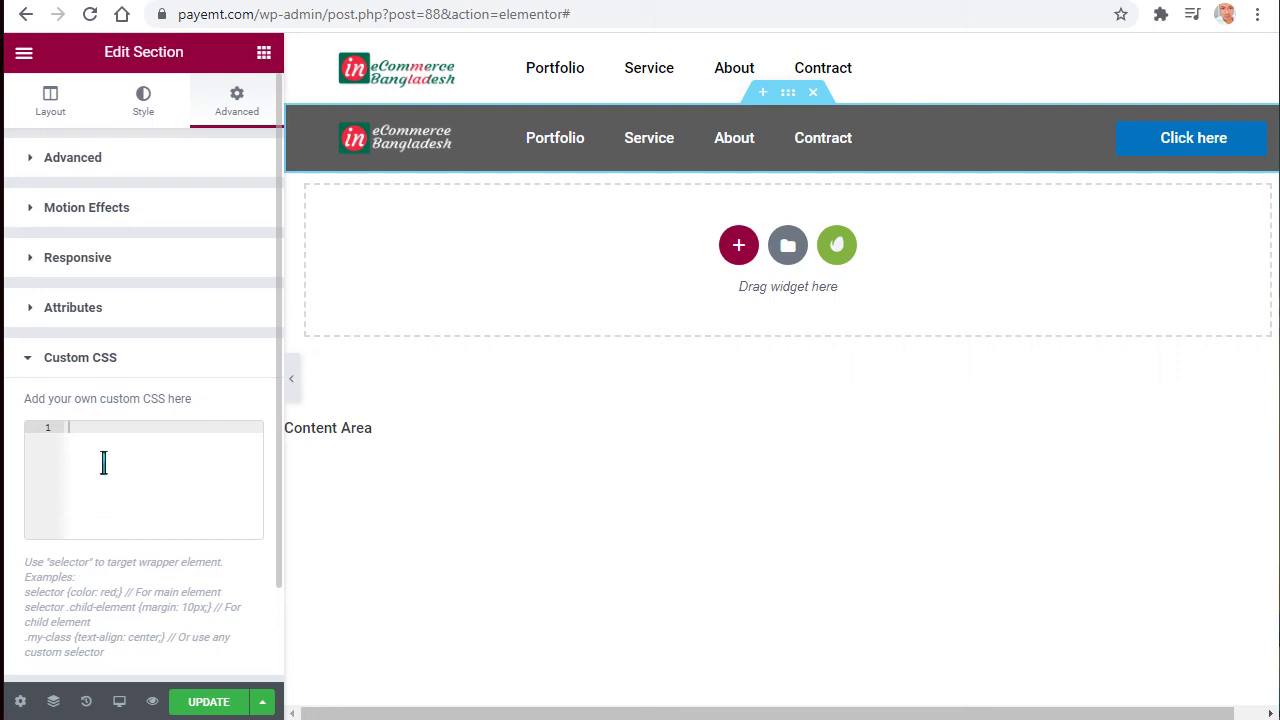
key(alt+Tab)
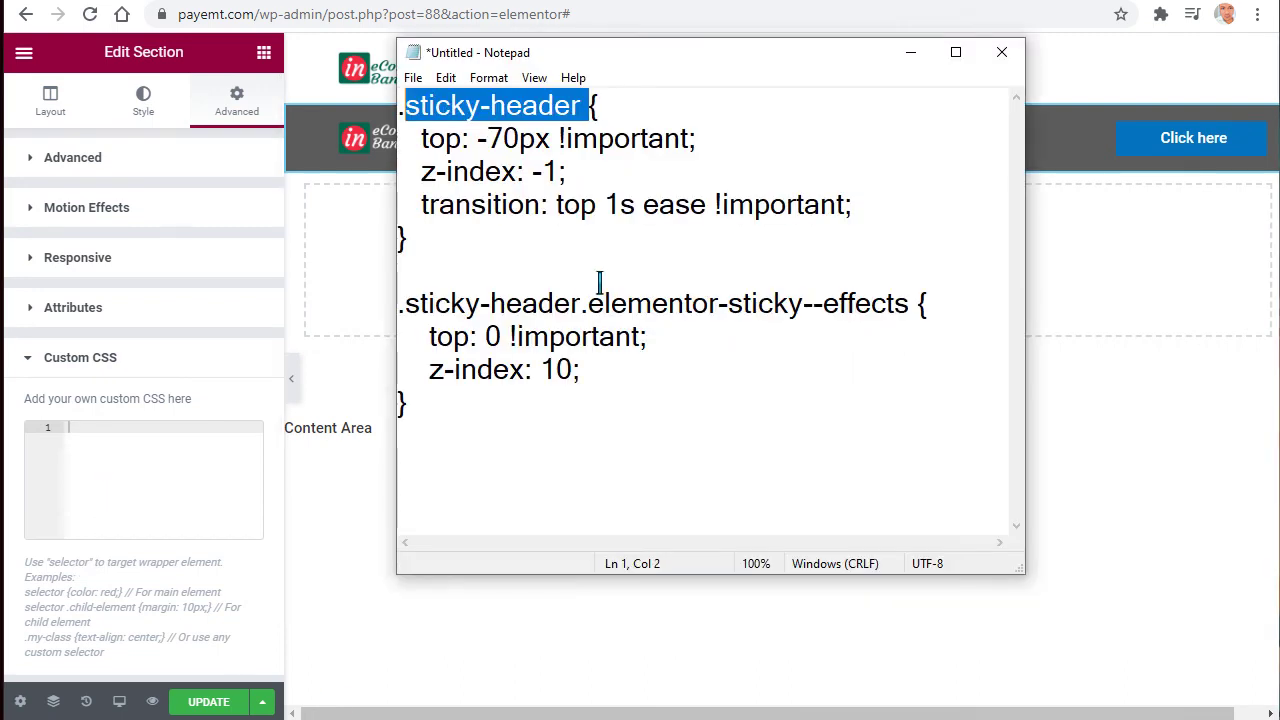
drag(426, 431, 410, 127)
right_click(442, 133)
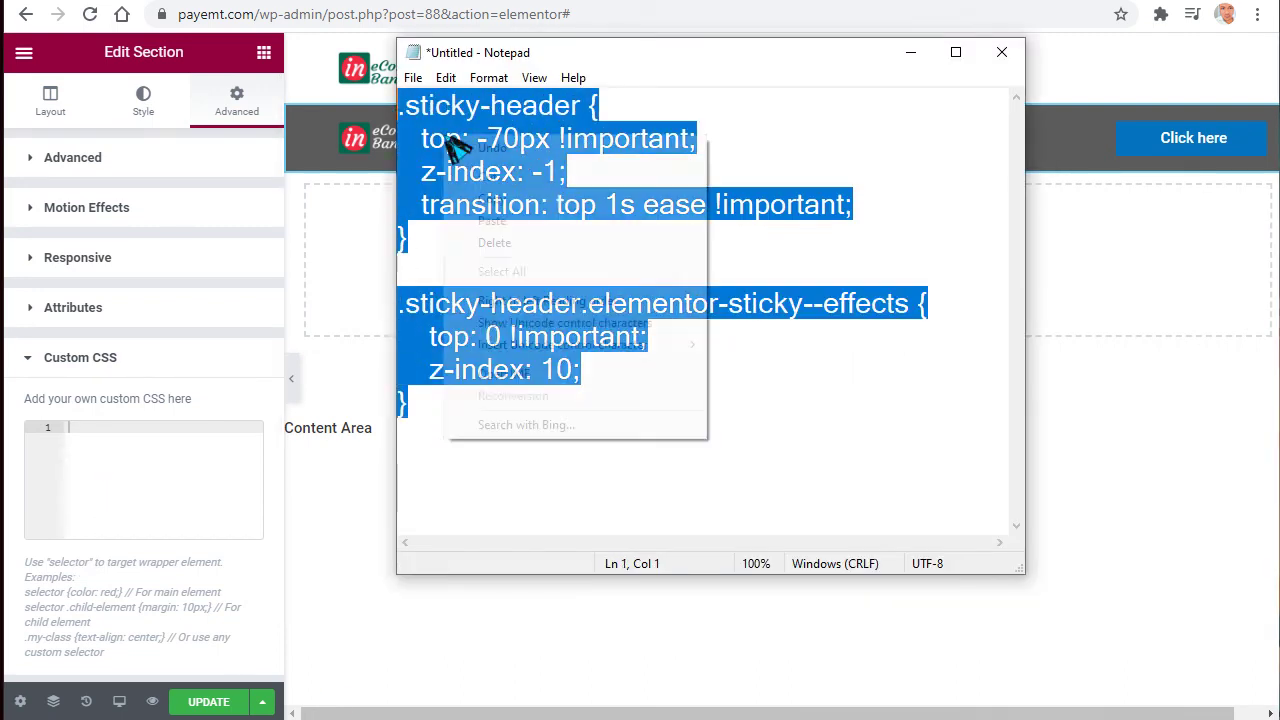
click(500, 202)
click(130, 458)
right_click(123, 457)
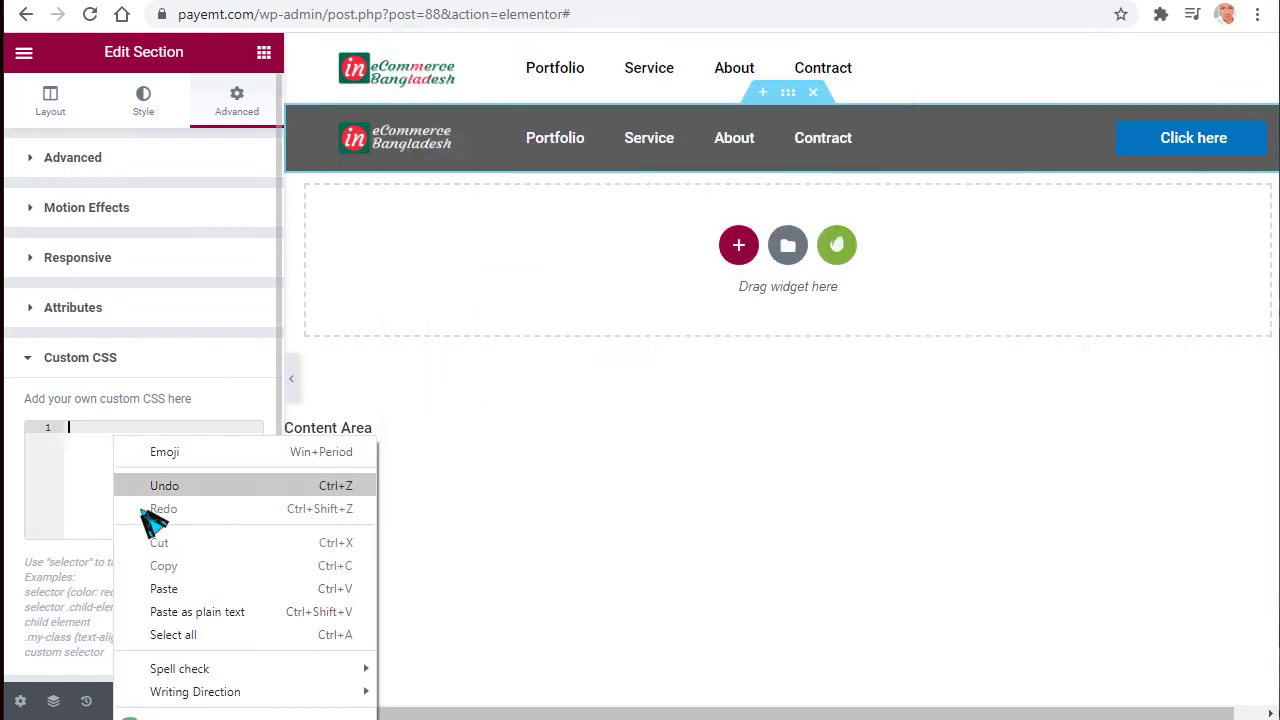
click(163, 590)
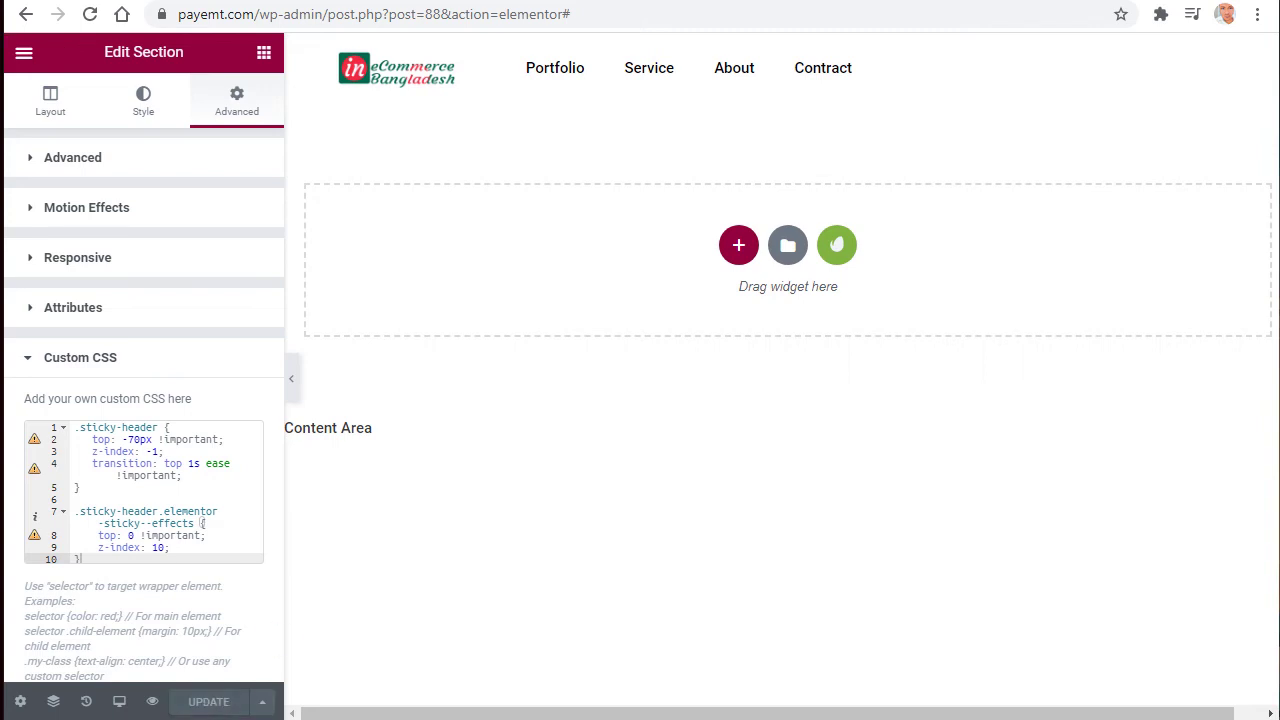
Set the lower header section's Sticky effect to Top with an Effects Offset of 300 and update the template.
click(916, 3)
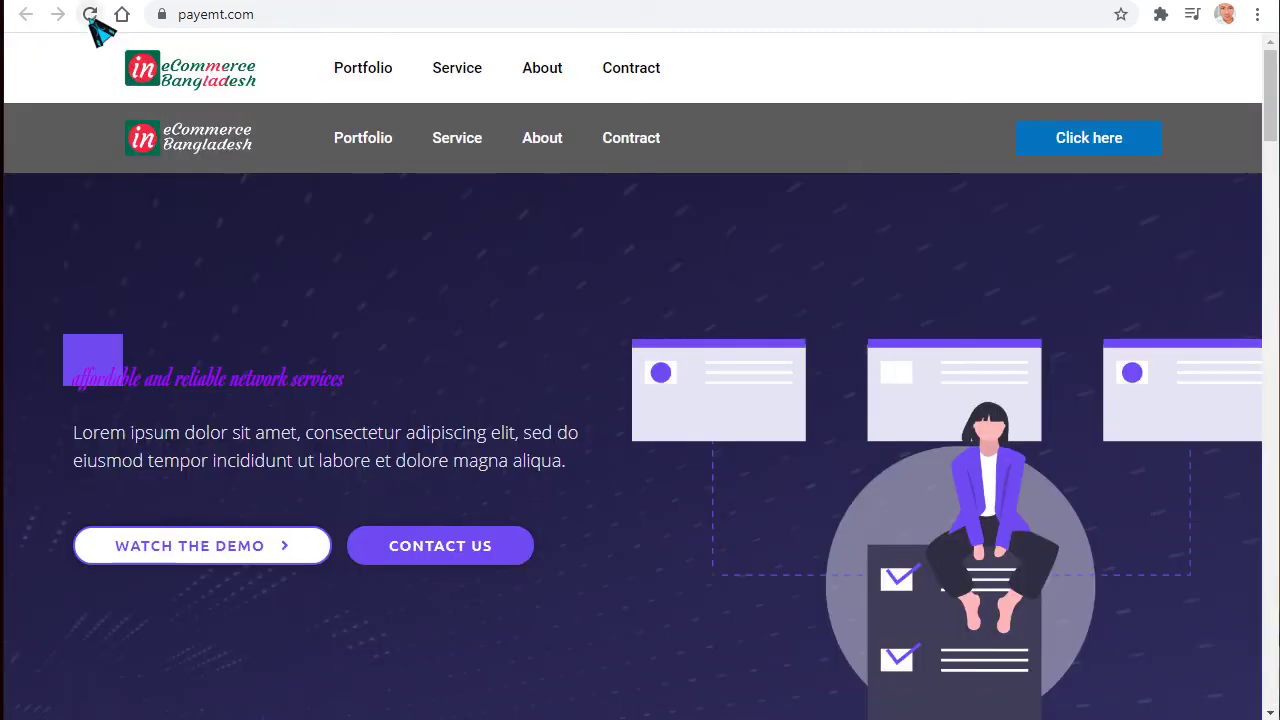
click(750, 3)
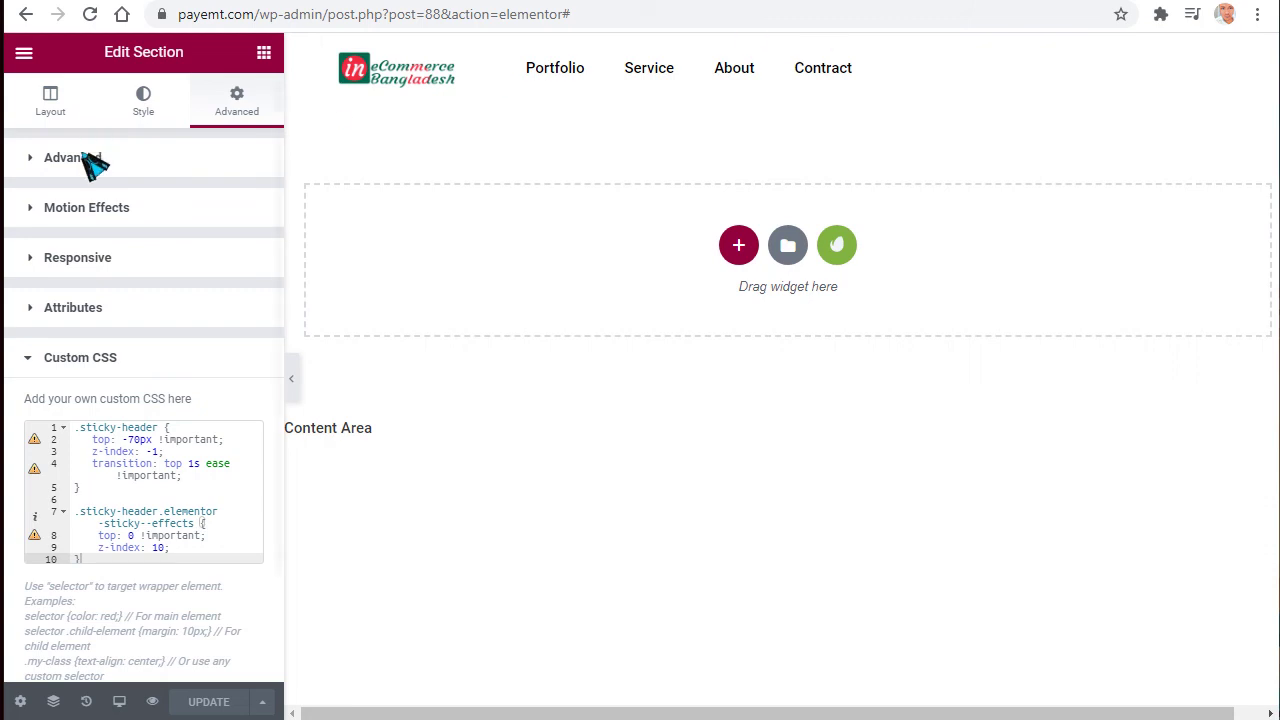
click(90, 210)
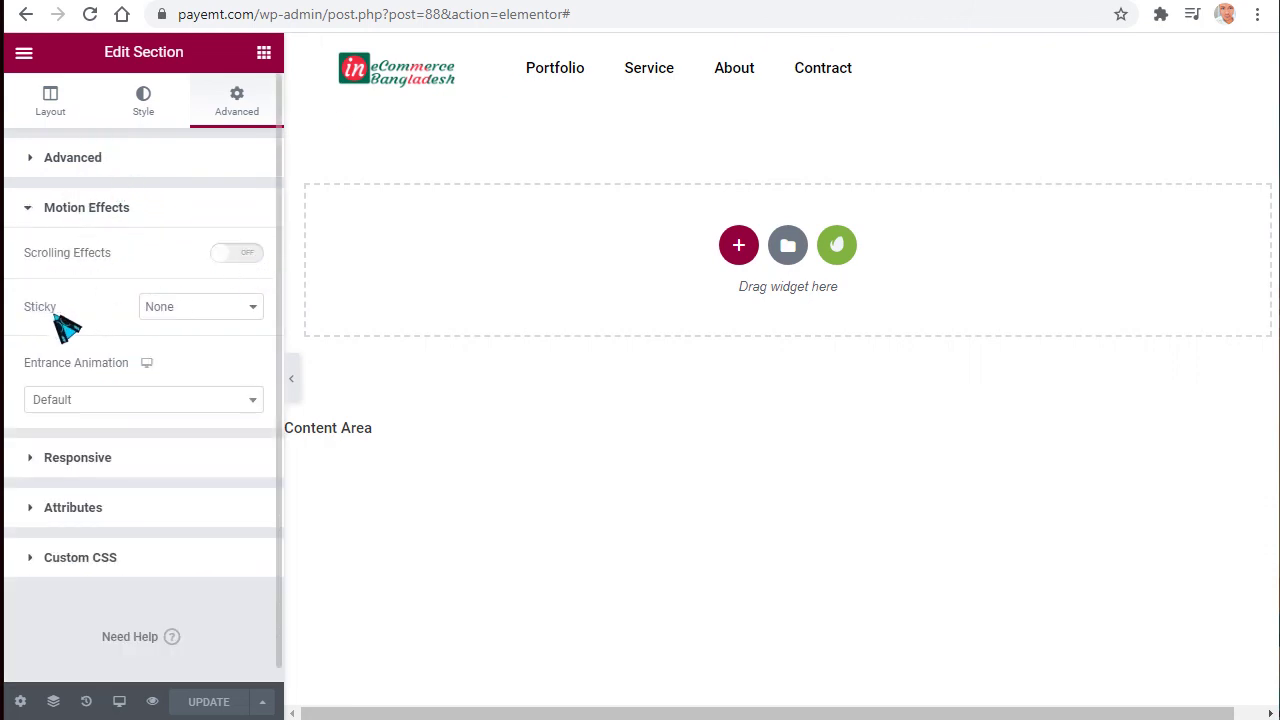
click(188, 310)
click(183, 342)
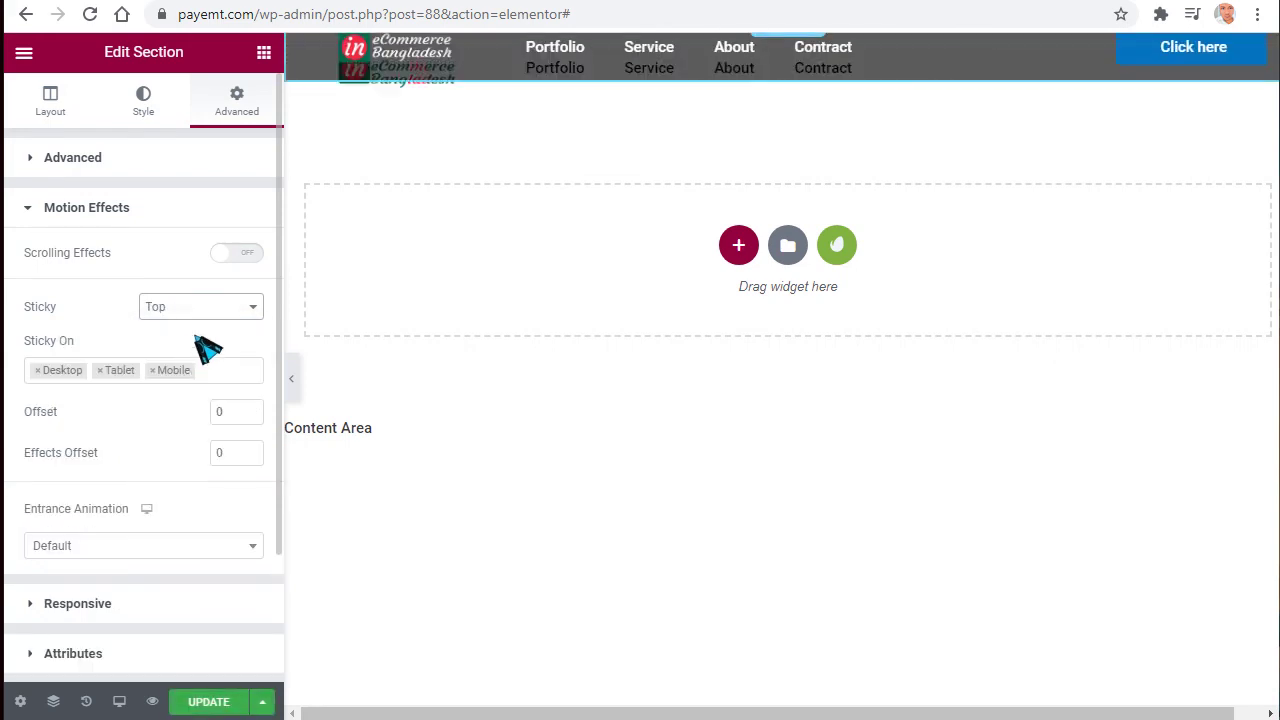
double_click(238, 468)
text(300)
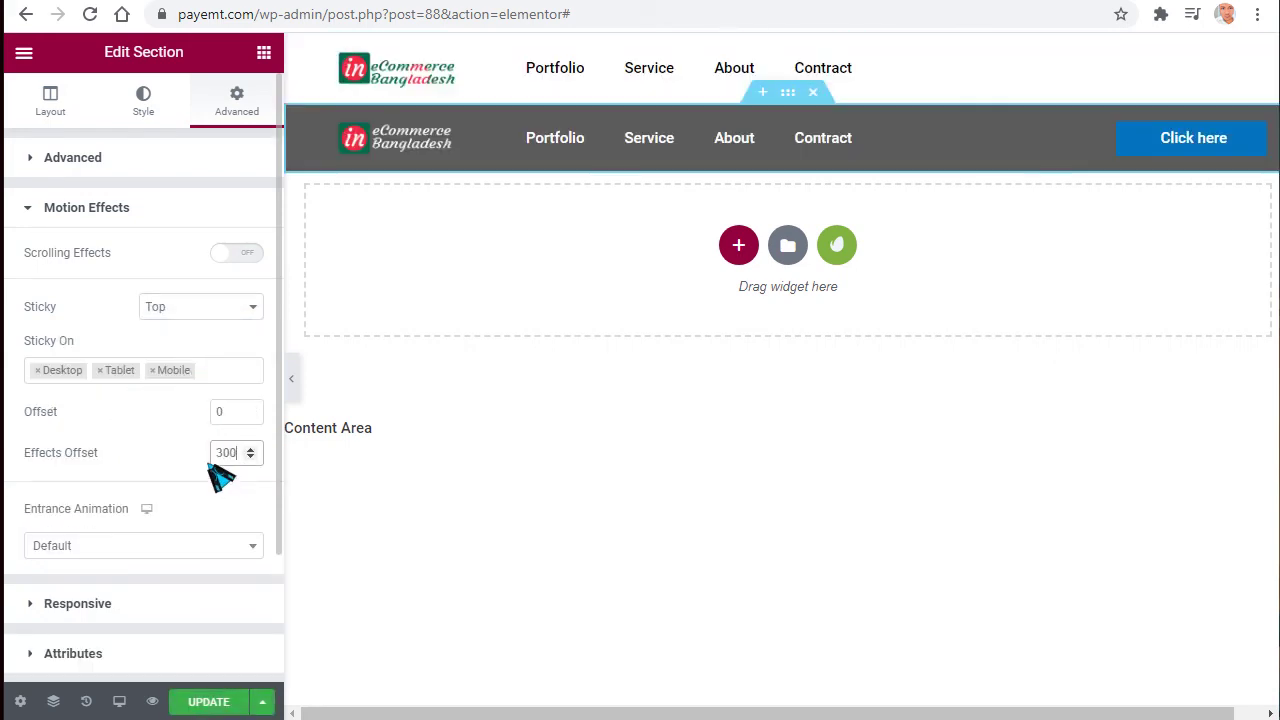
click(213, 706)
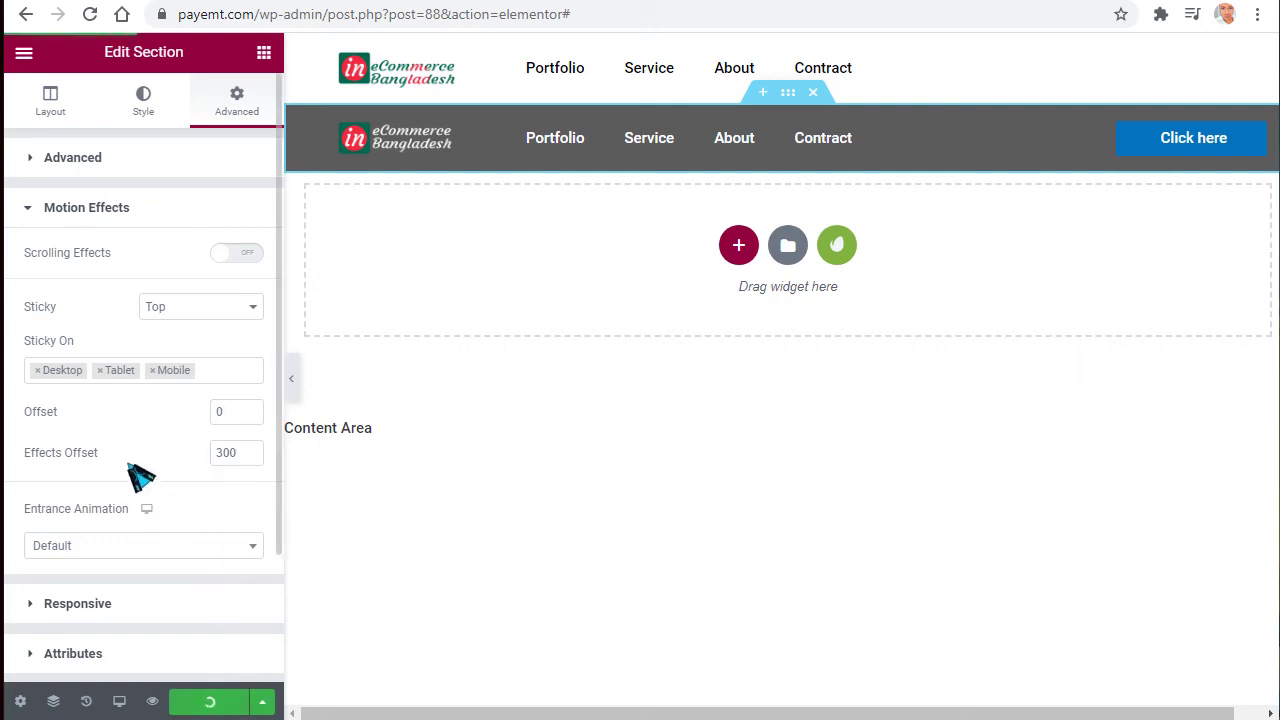
Reload the live site and examine the sticky header's behavior down the page and back at its top.
click(90, 14)
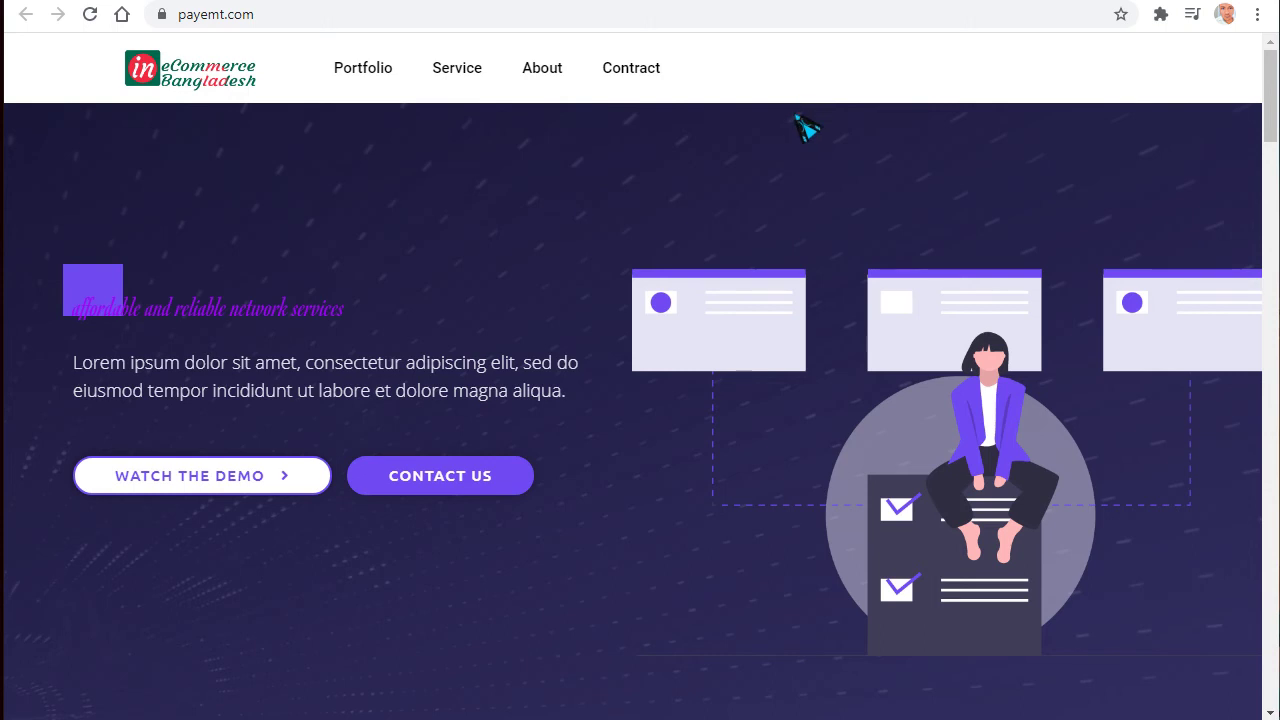
scroll(840, 170, down, 4)
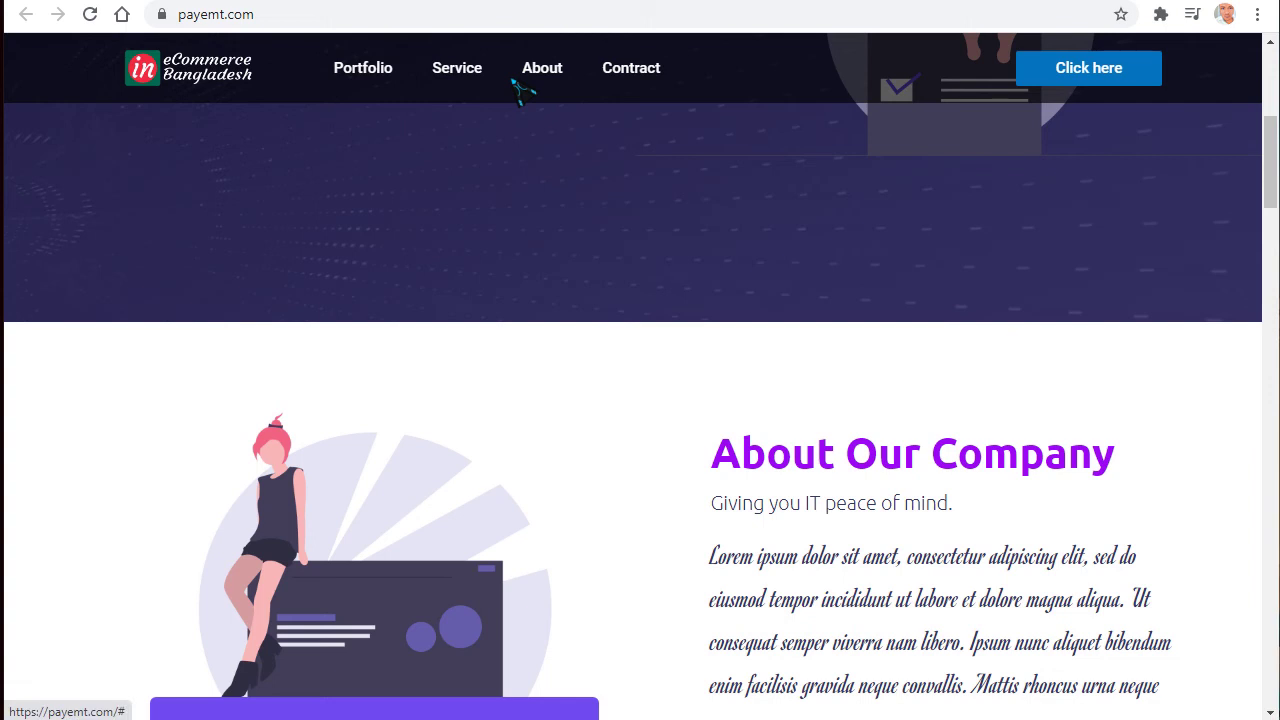
scroll(556, 95, down, 5)
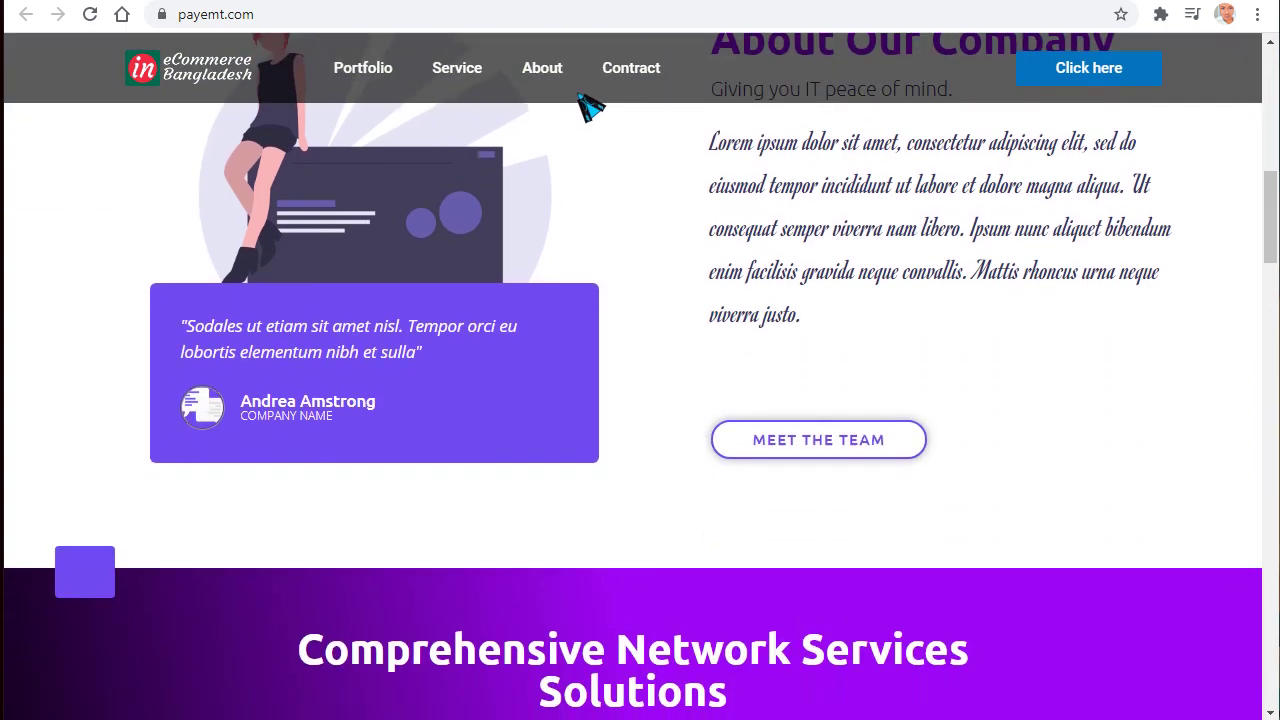
scroll(686, 100, down, 5)
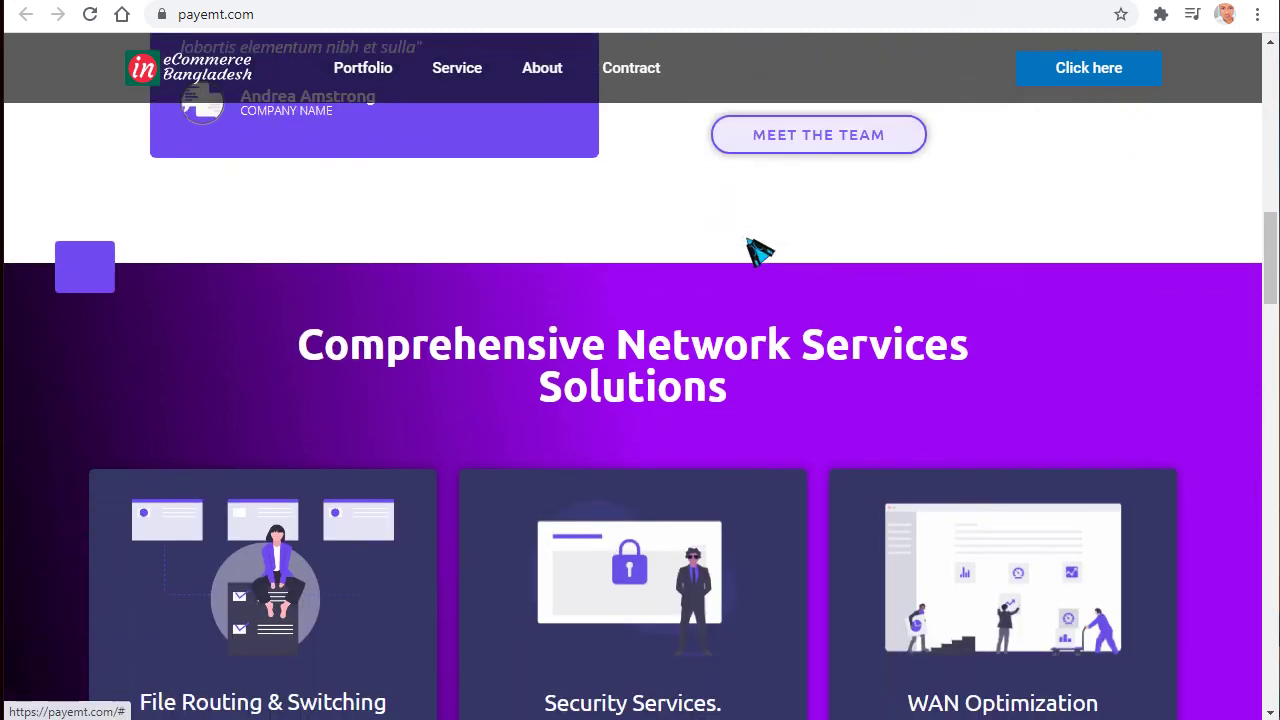
scroll(762, 258, down, 12)
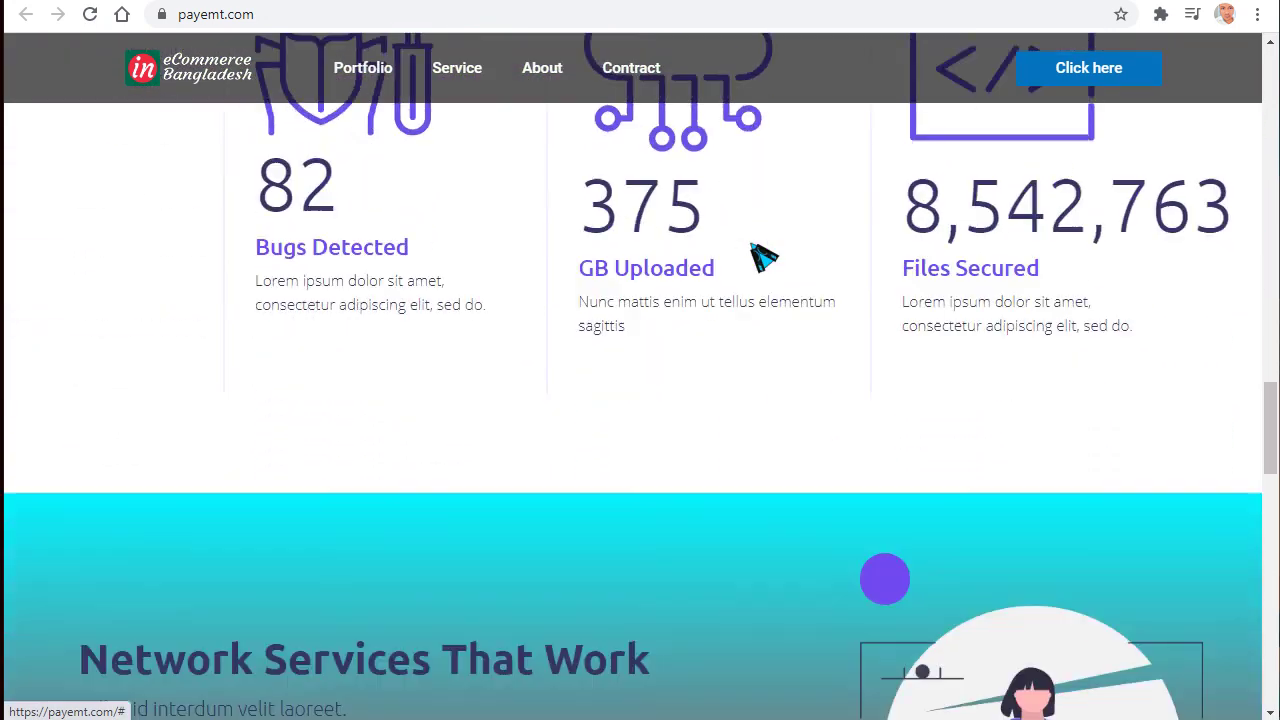
scroll(764, 256, down, 2)
scroll(1109, 451, down, 2)
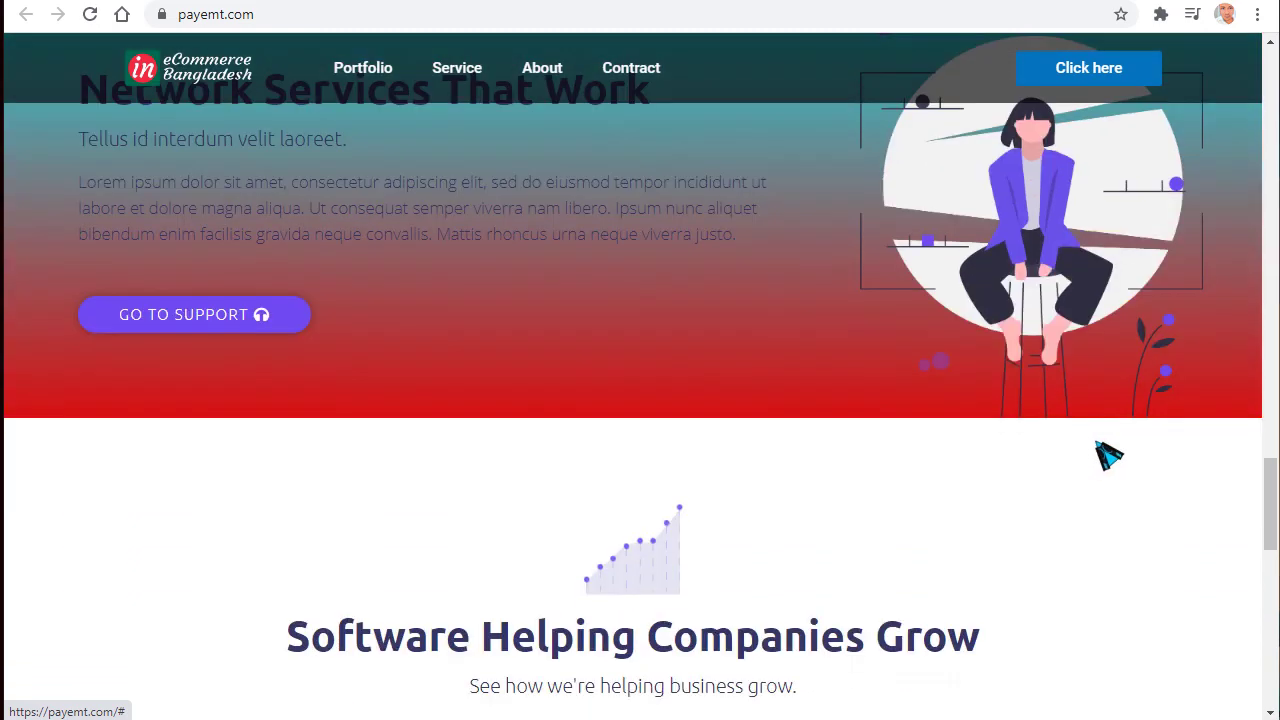
drag(1268, 508, 1270, 75)
Check the layout settings of both header sections and narrow the lower header's menu column to widen the button column.
click(738, 3)
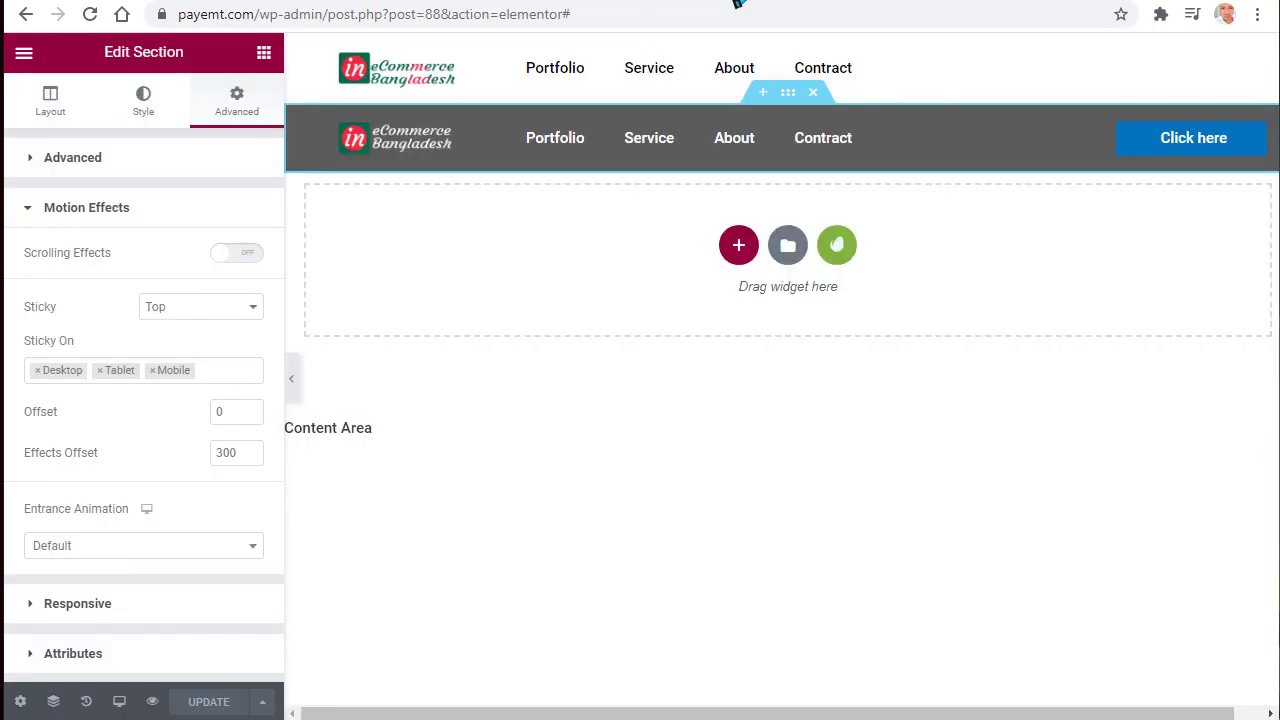
click(790, 52)
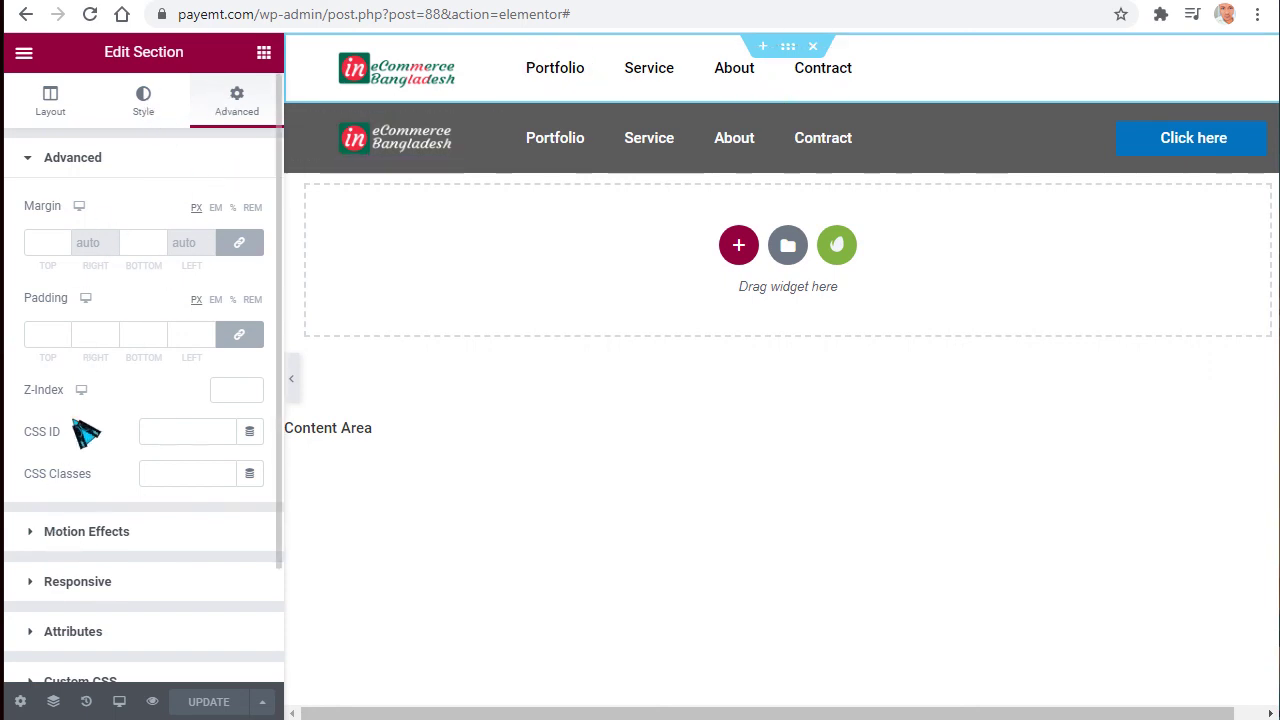
click(50, 100)
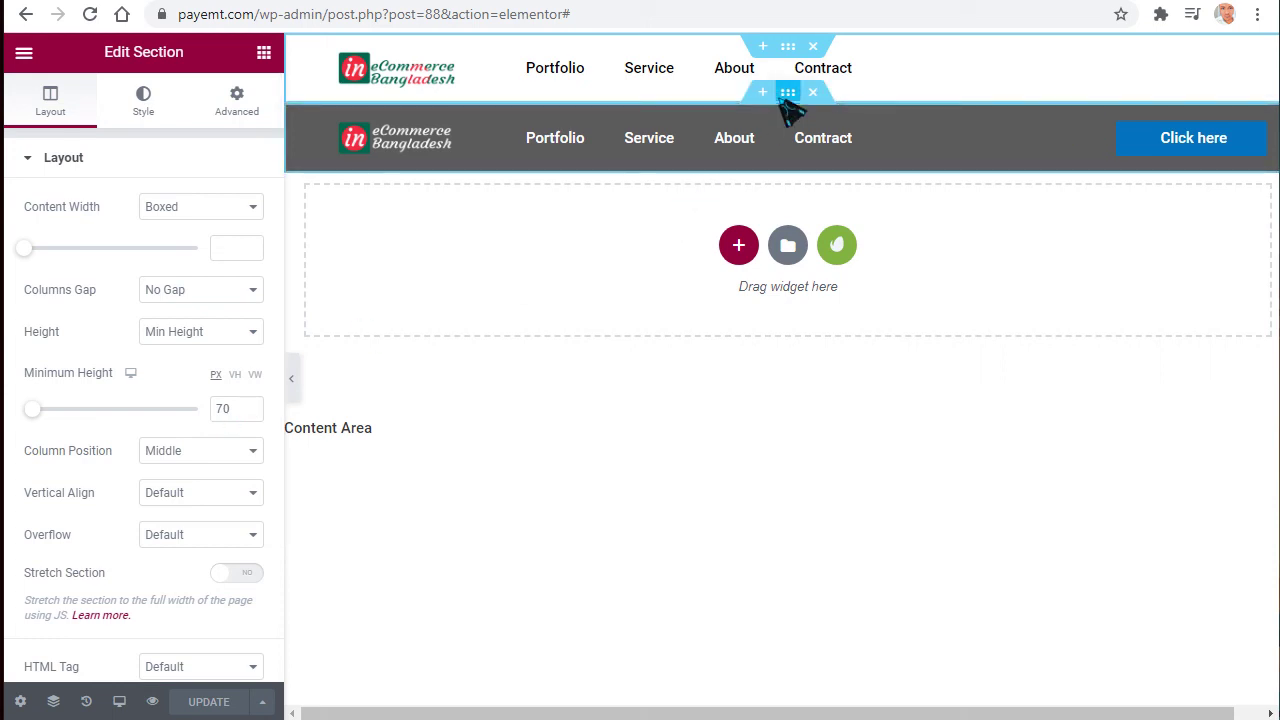
click(788, 92)
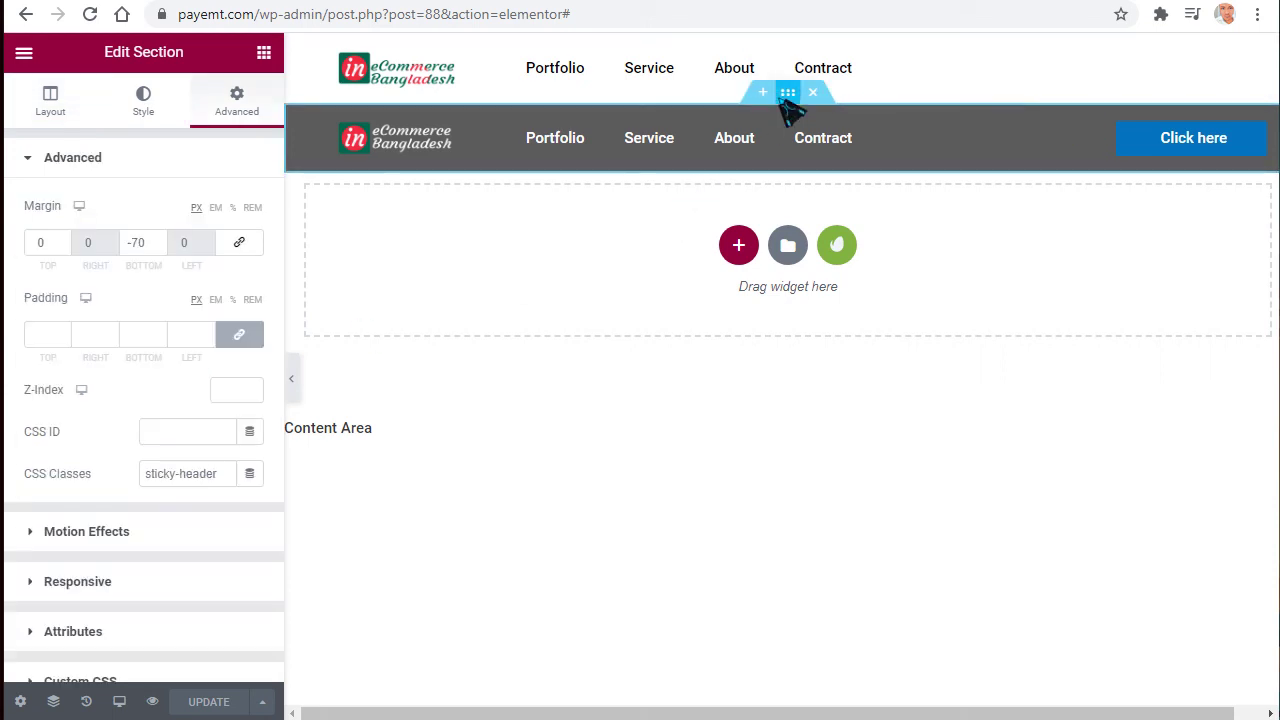
click(47, 118)
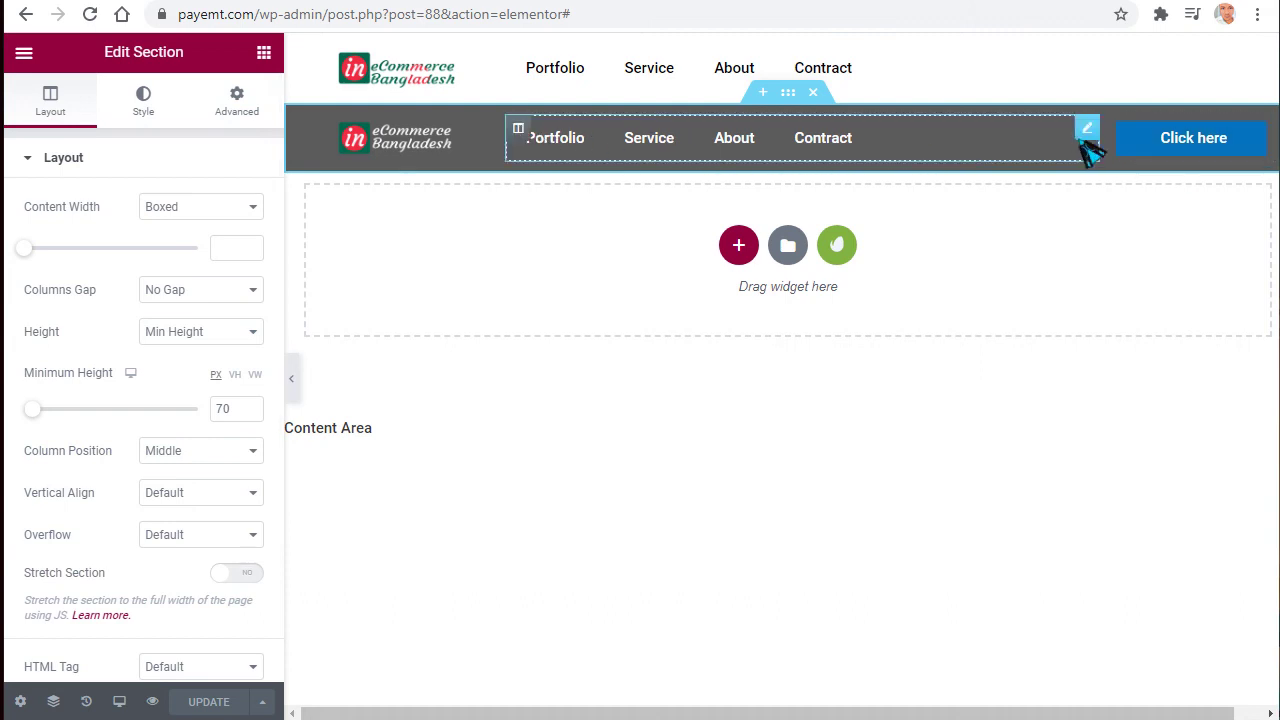
drag(1108, 148, 1028, 146)
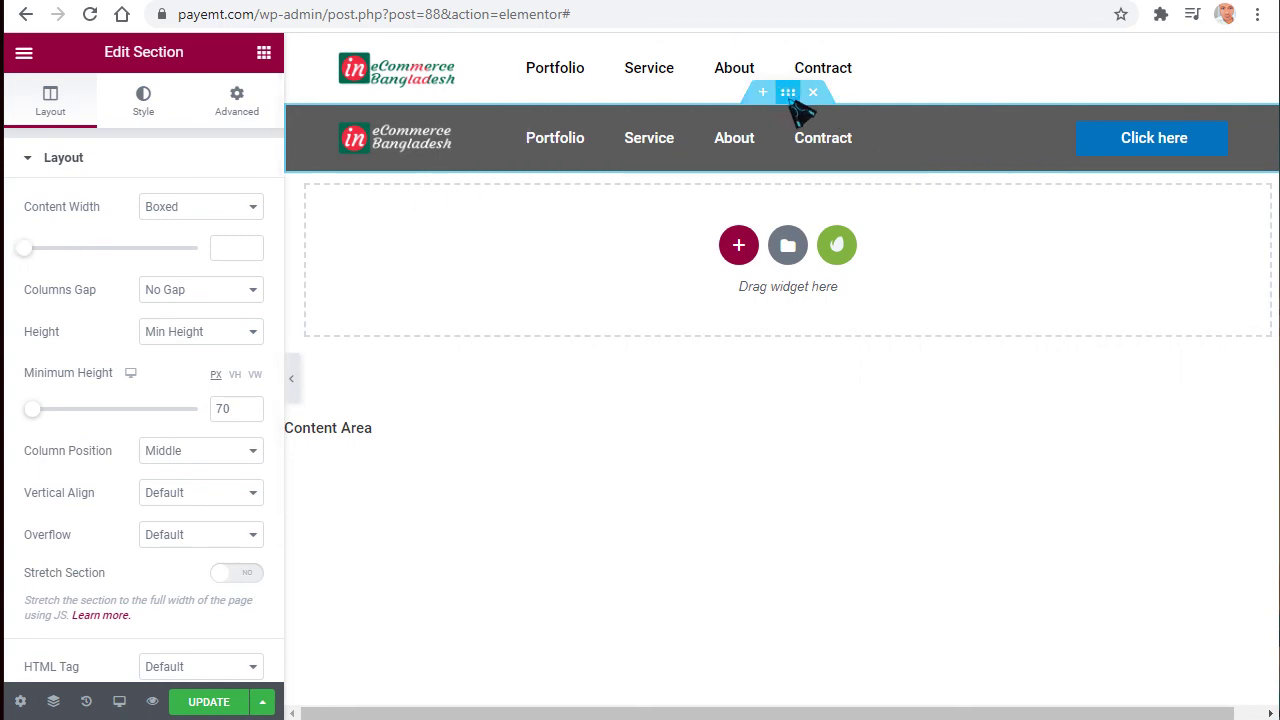
Review the lower header section's CSS class, bottom margin, Motion Effects and Responsive settings.
click(236, 108)
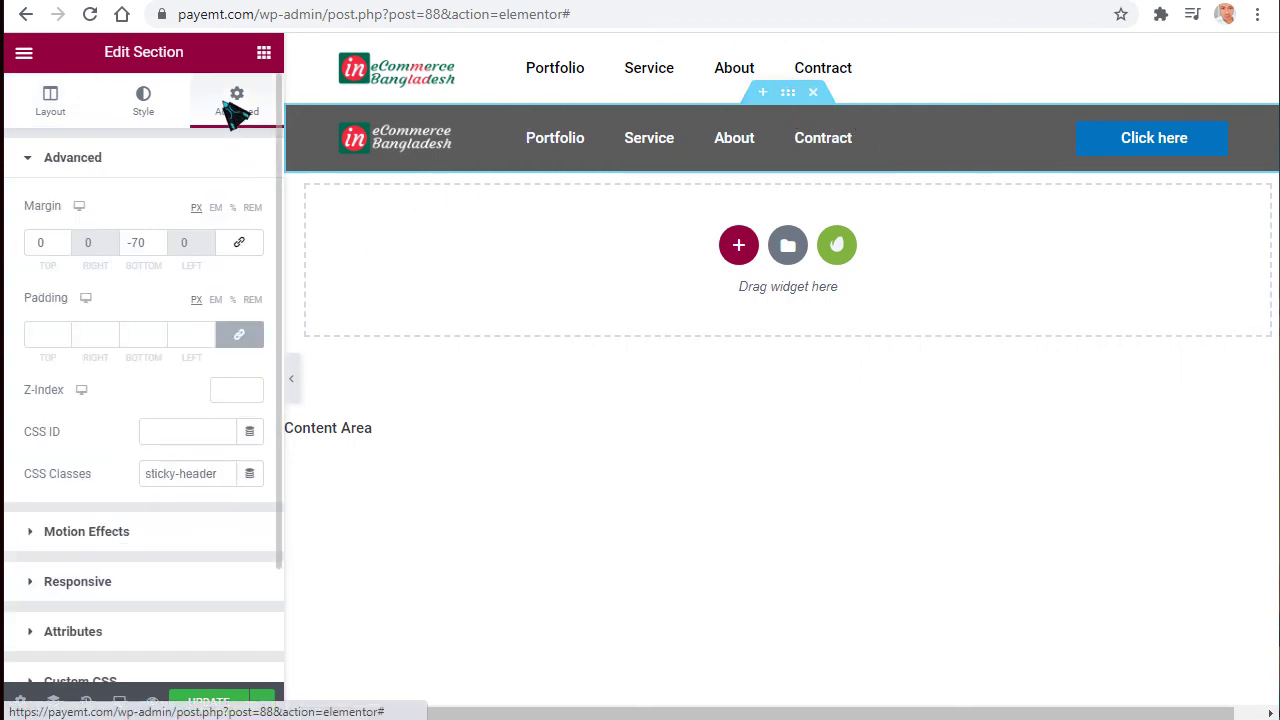
drag(222, 476, 106, 509)
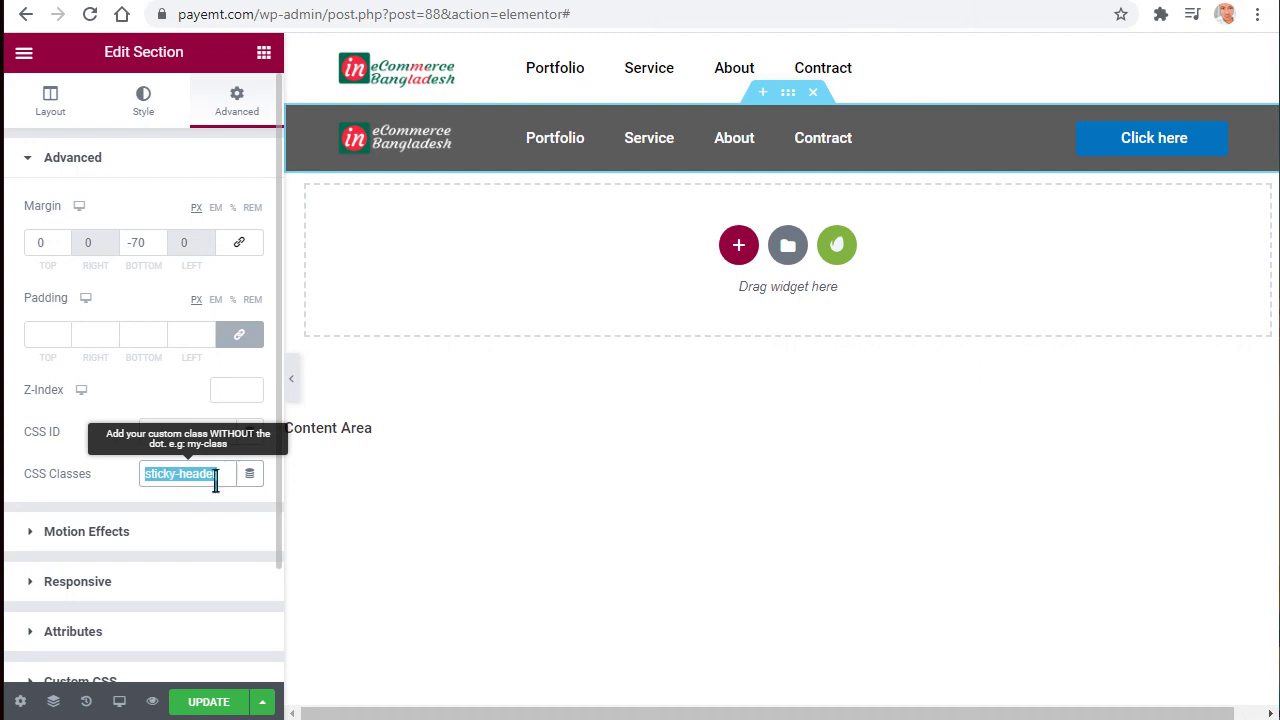
drag(155, 252, 129, 243)
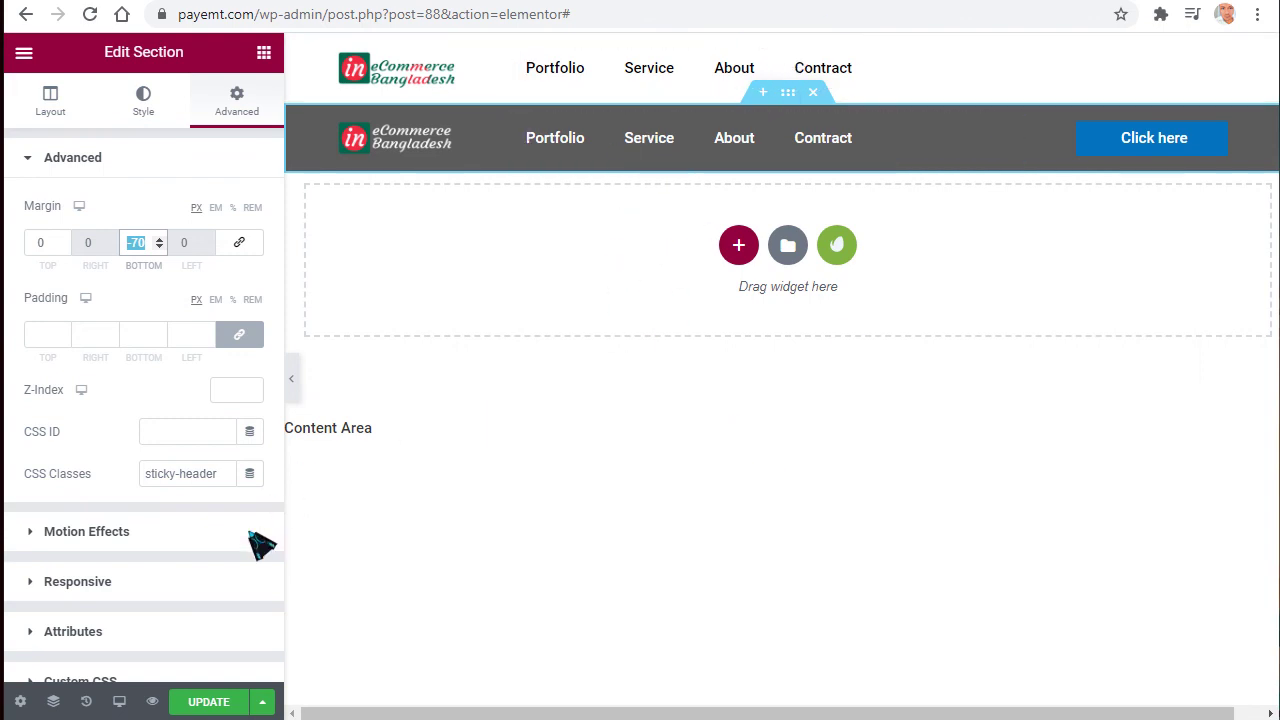
scroll(200, 560, down, 2)
click(100, 405)
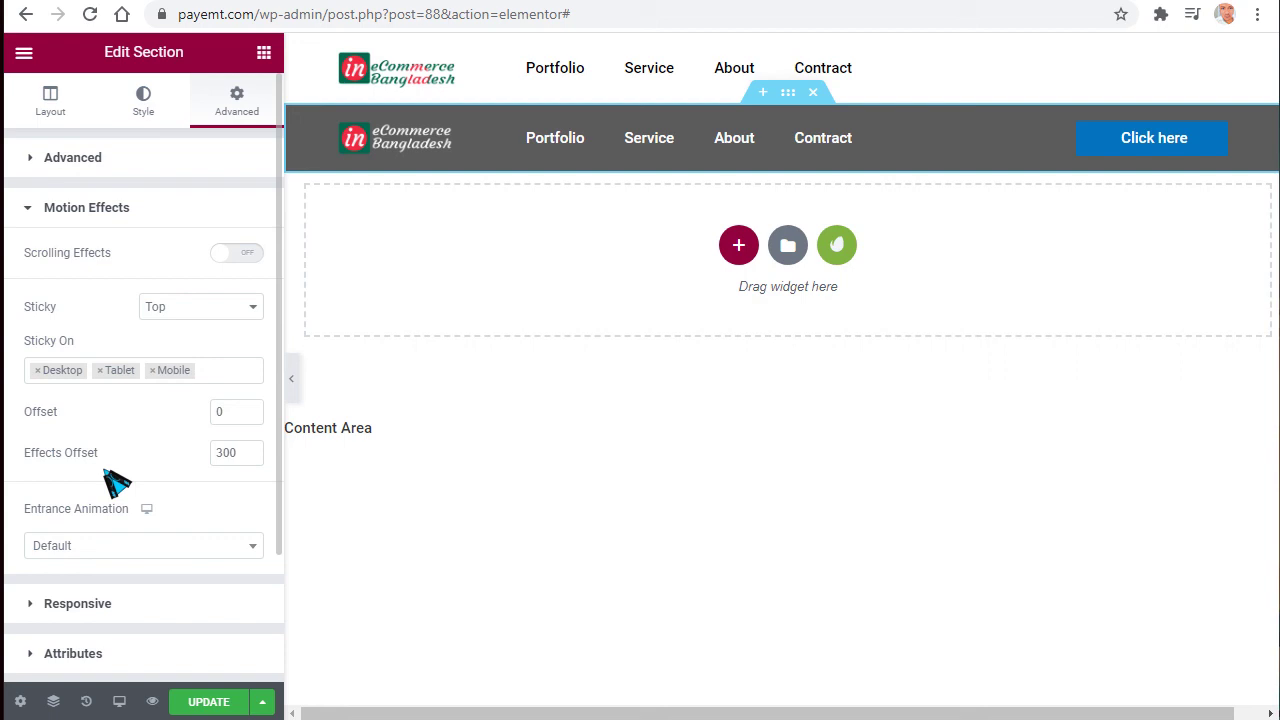
click(118, 606)
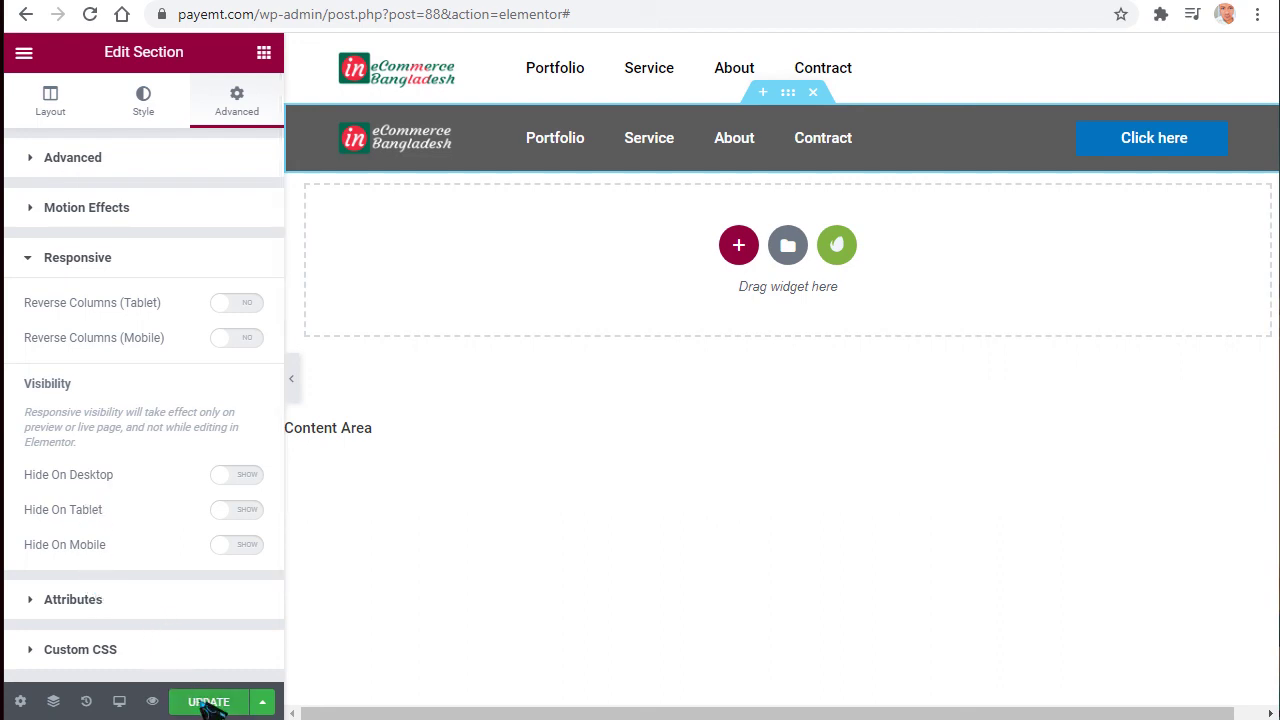
Compare the selectors in the lower header section's custom CSS with the CSS class assigned to that section.
click(104, 649)
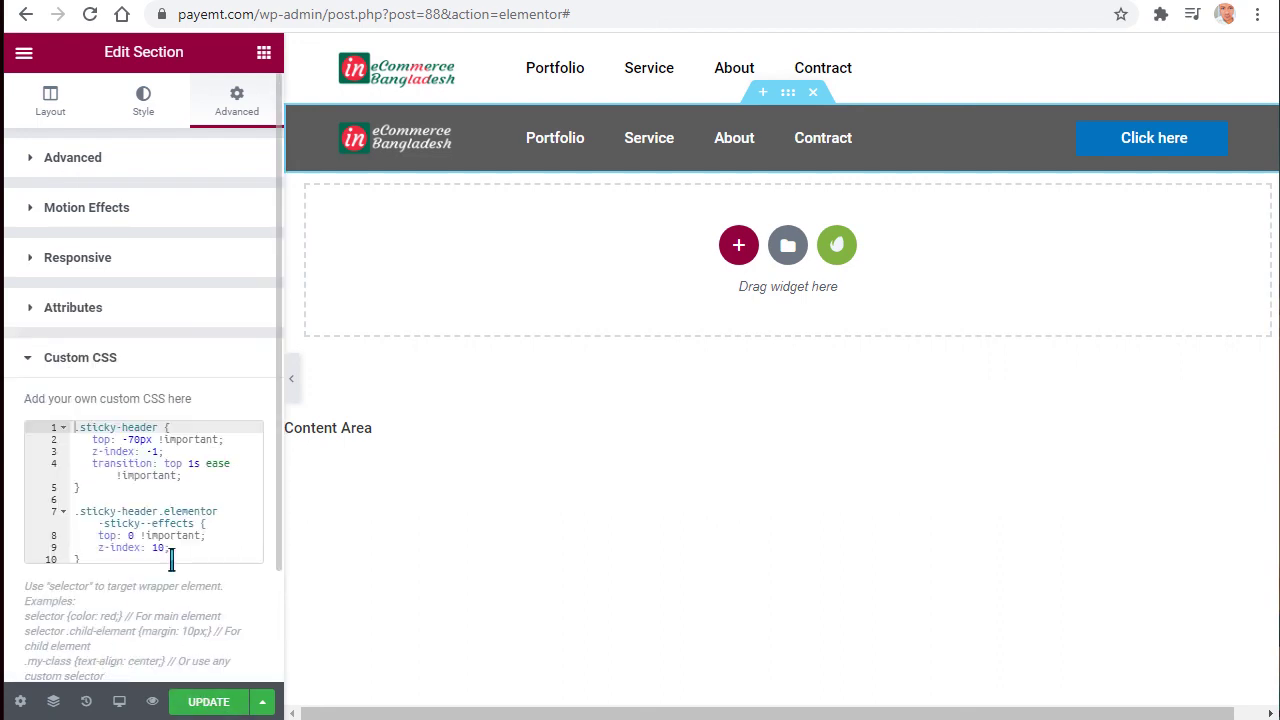
scroll(117, 556, down, 1)
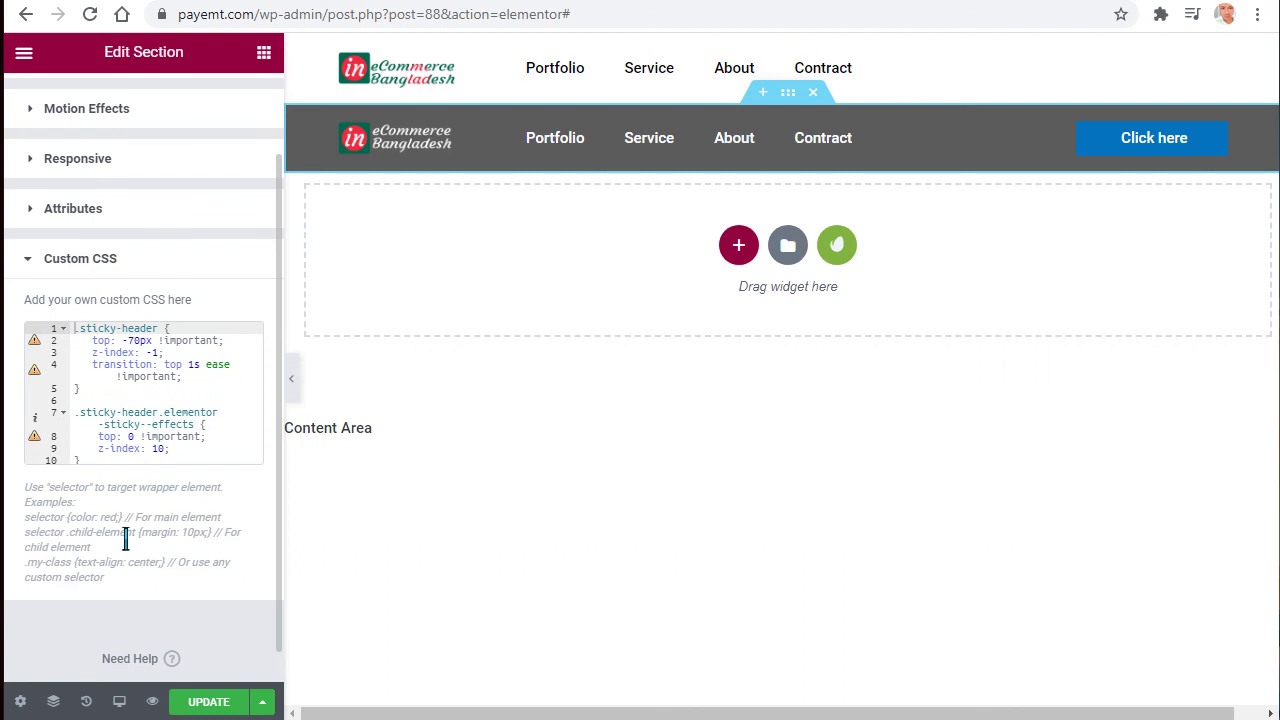
drag(96, 472, 70, 331)
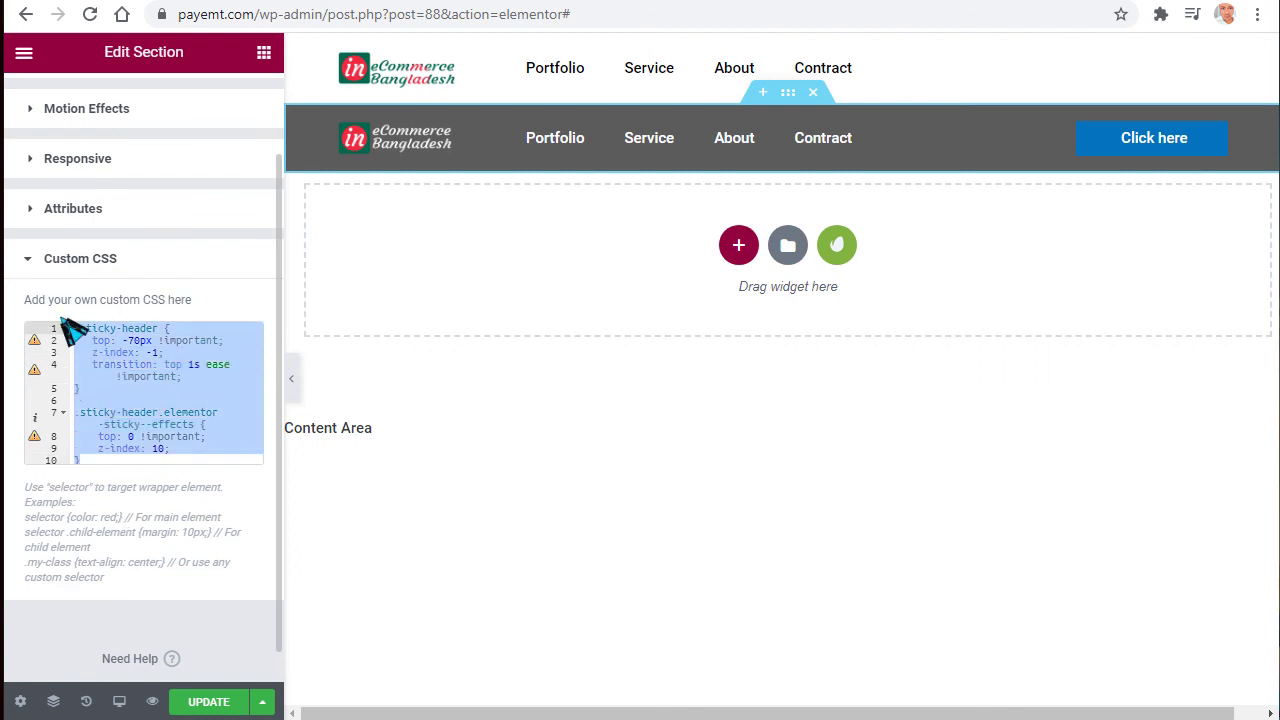
click(153, 341)
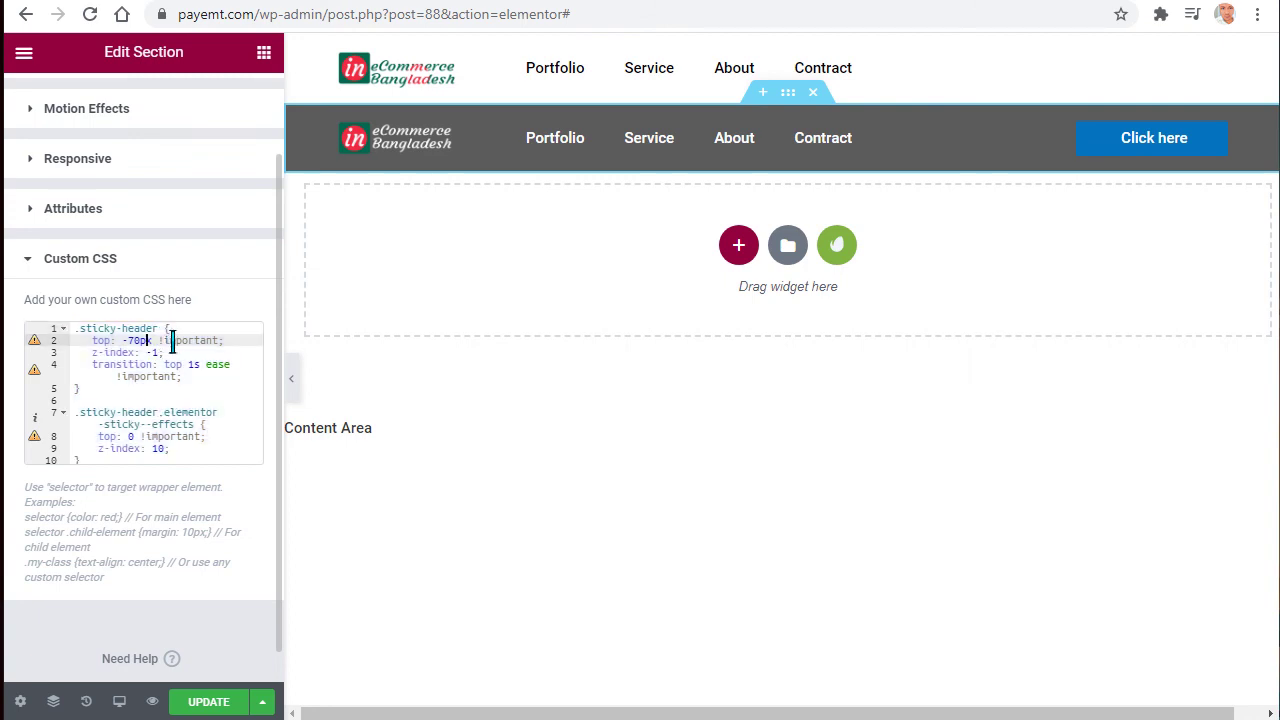
drag(160, 330, 76, 330)
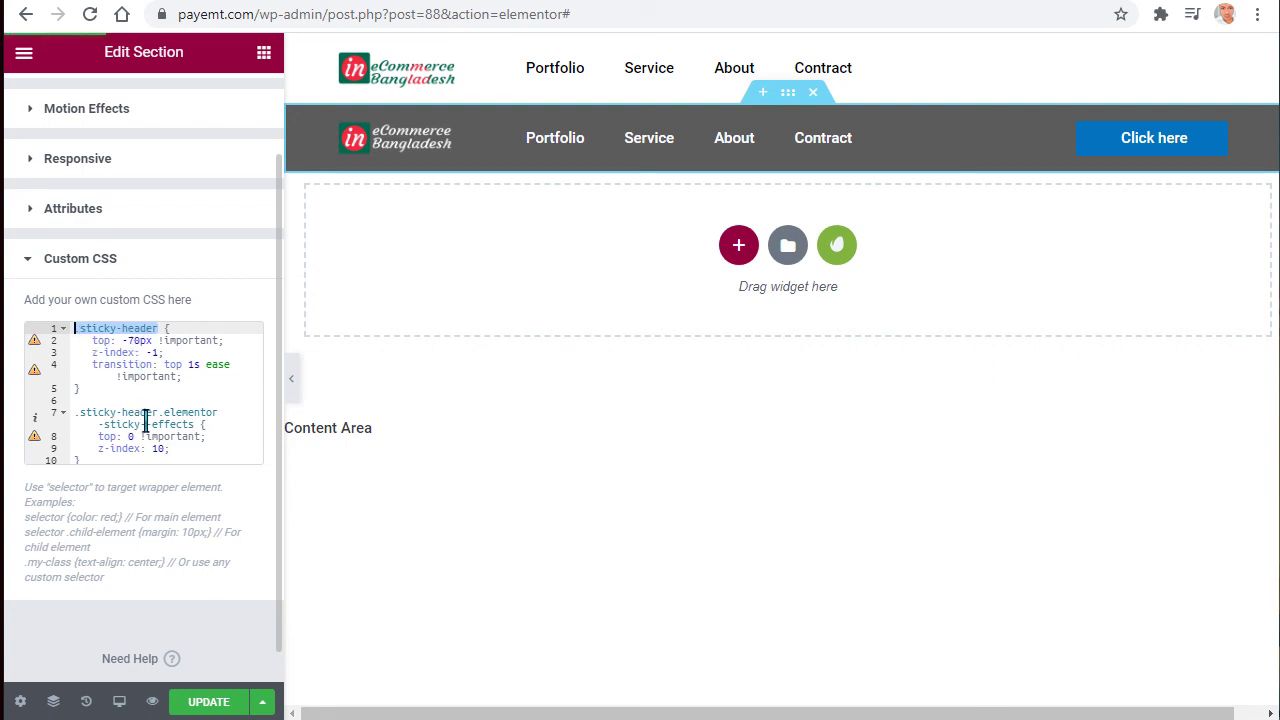
drag(163, 402, 98, 416)
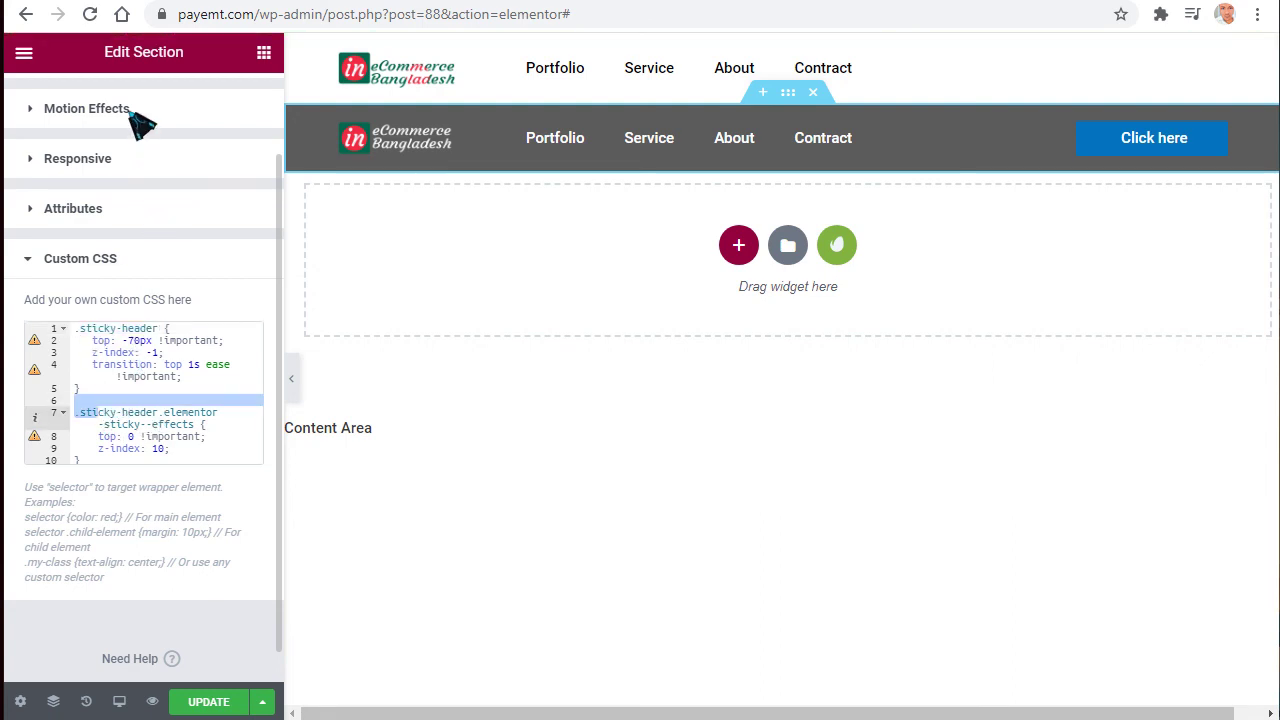
scroll(133, 125, up, 1)
click(137, 160)
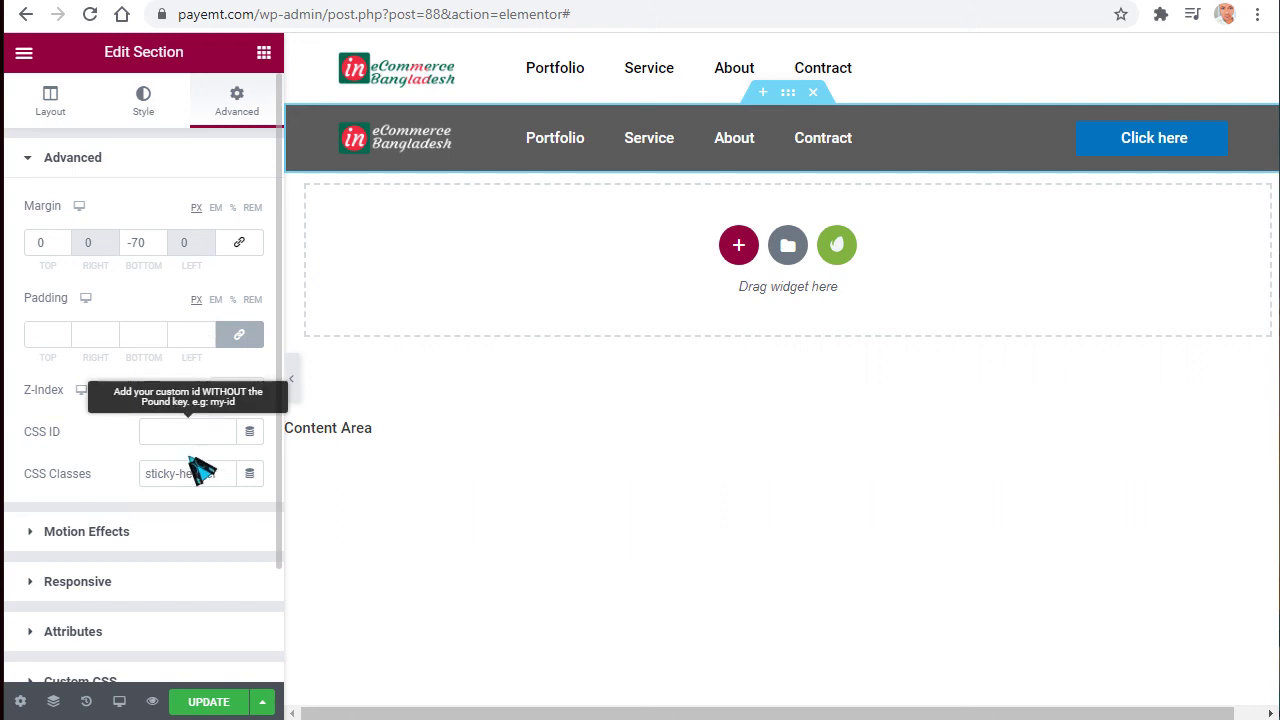
drag(223, 484, 156, 479)
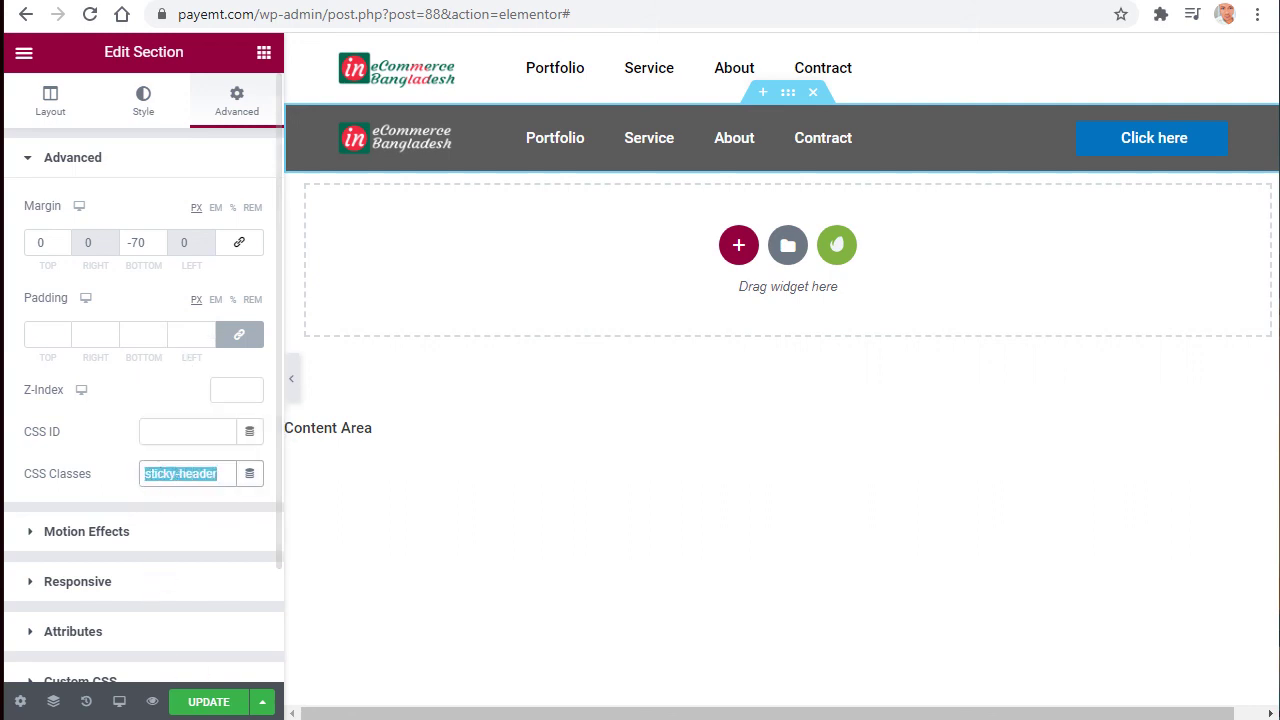
Update the template and, in the mobile preview, set the upper header's logo column width to 80%.
click(210, 701)
click(119, 701)
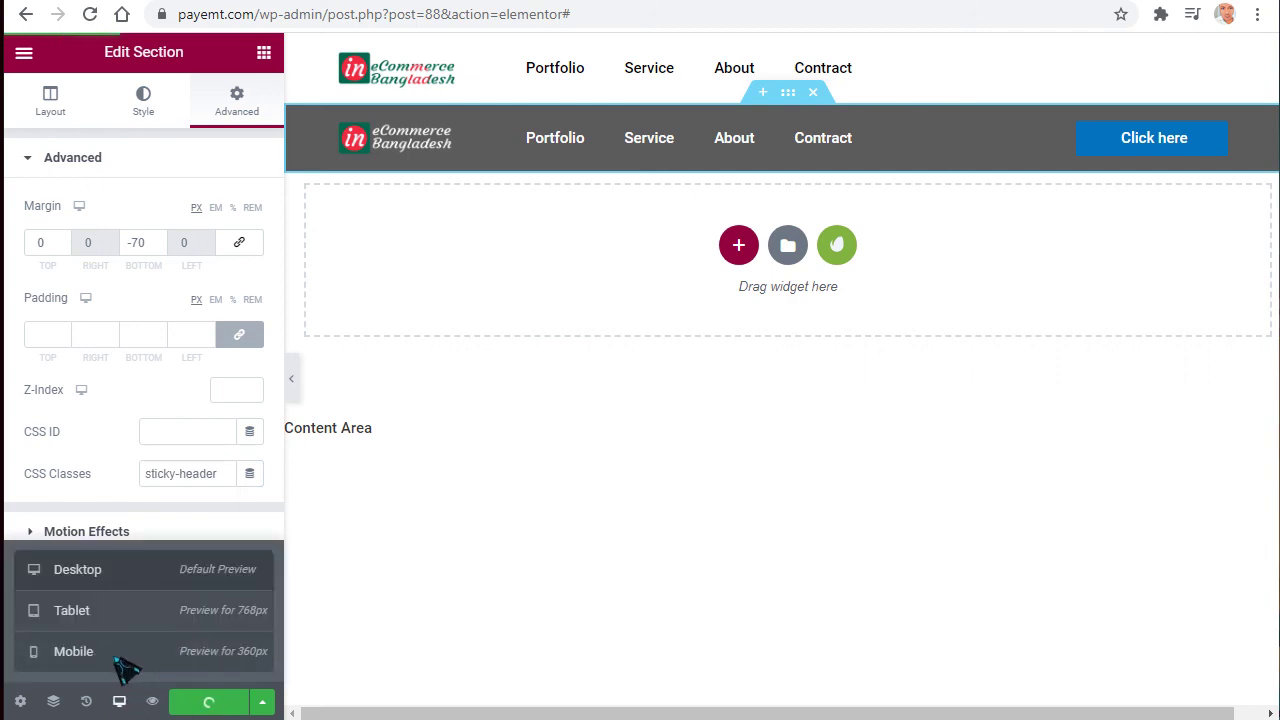
click(122, 658)
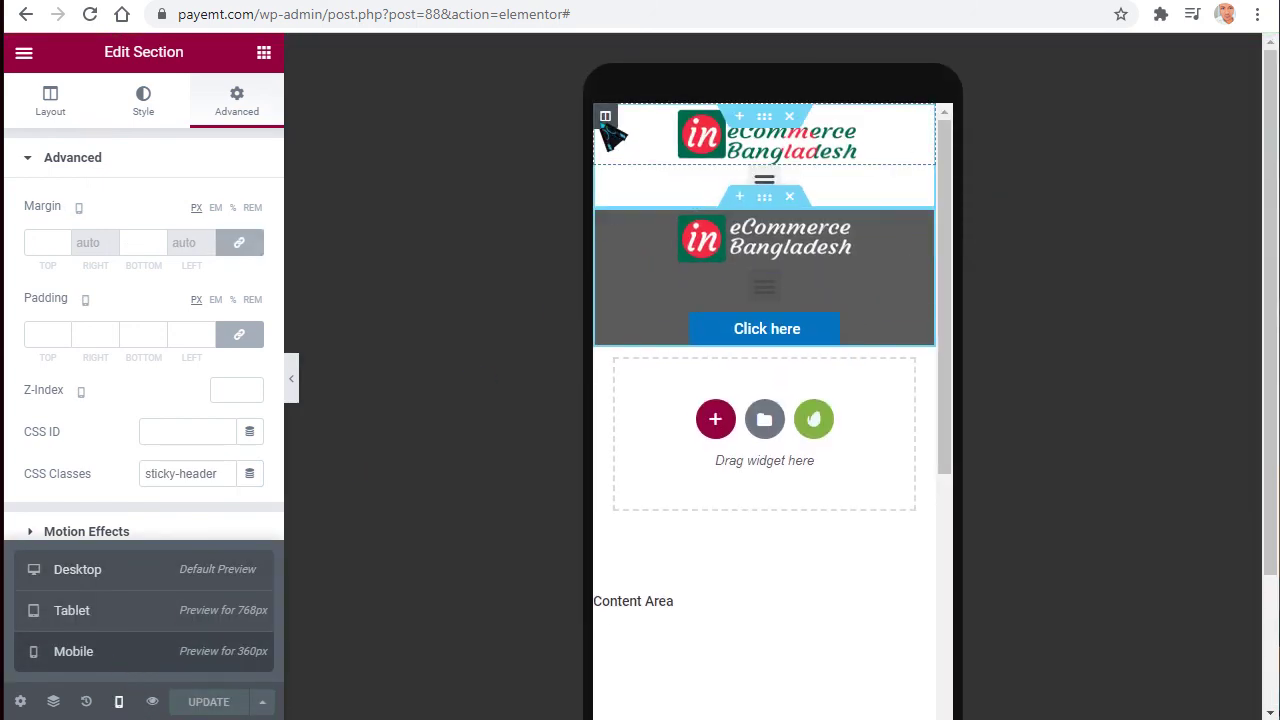
click(605, 117)
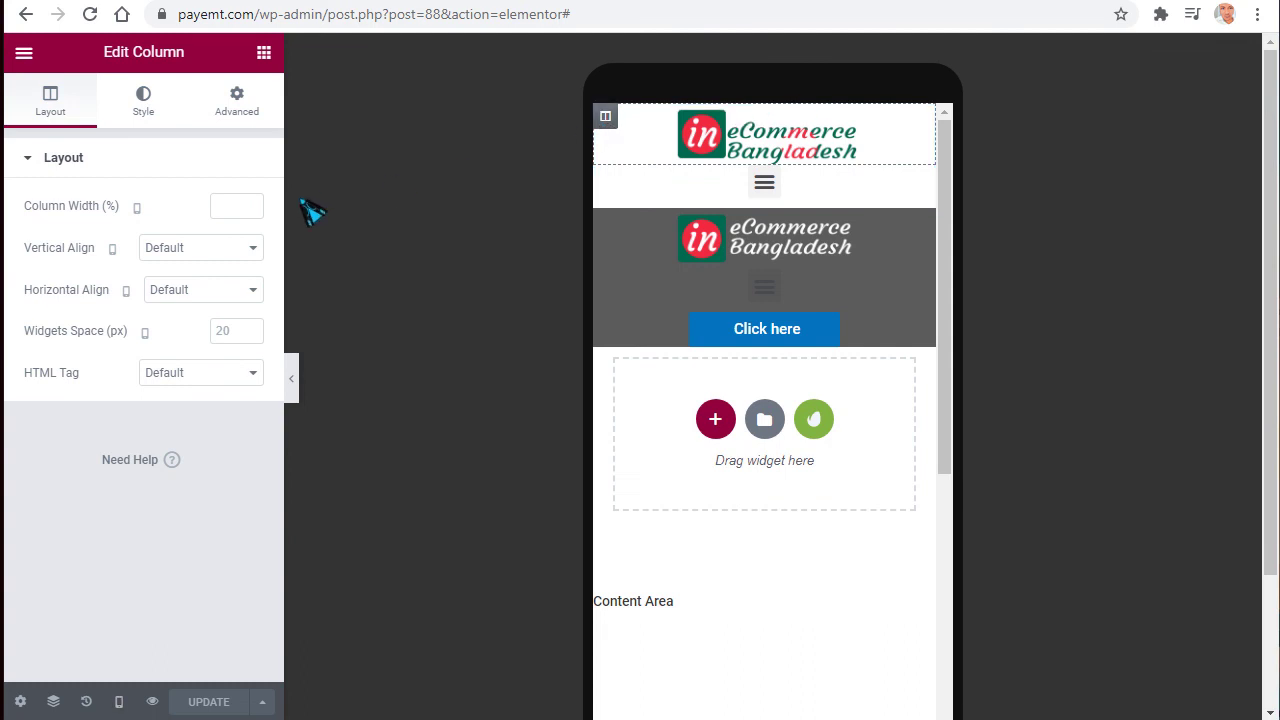
click(234, 213)
text(80)
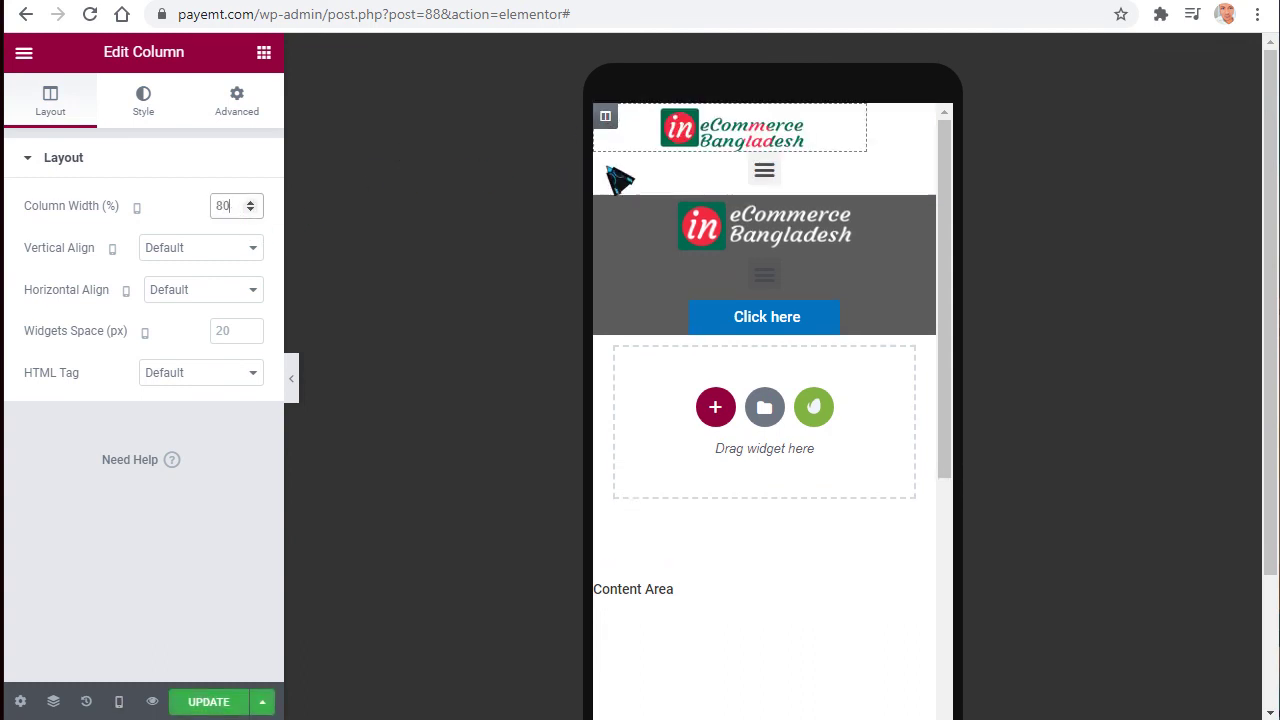
Set the upper header's menu column on mobile to 20% width with Middle vertical and Center horizontal alignment.
key(BackSpace)
key(BackSpace)
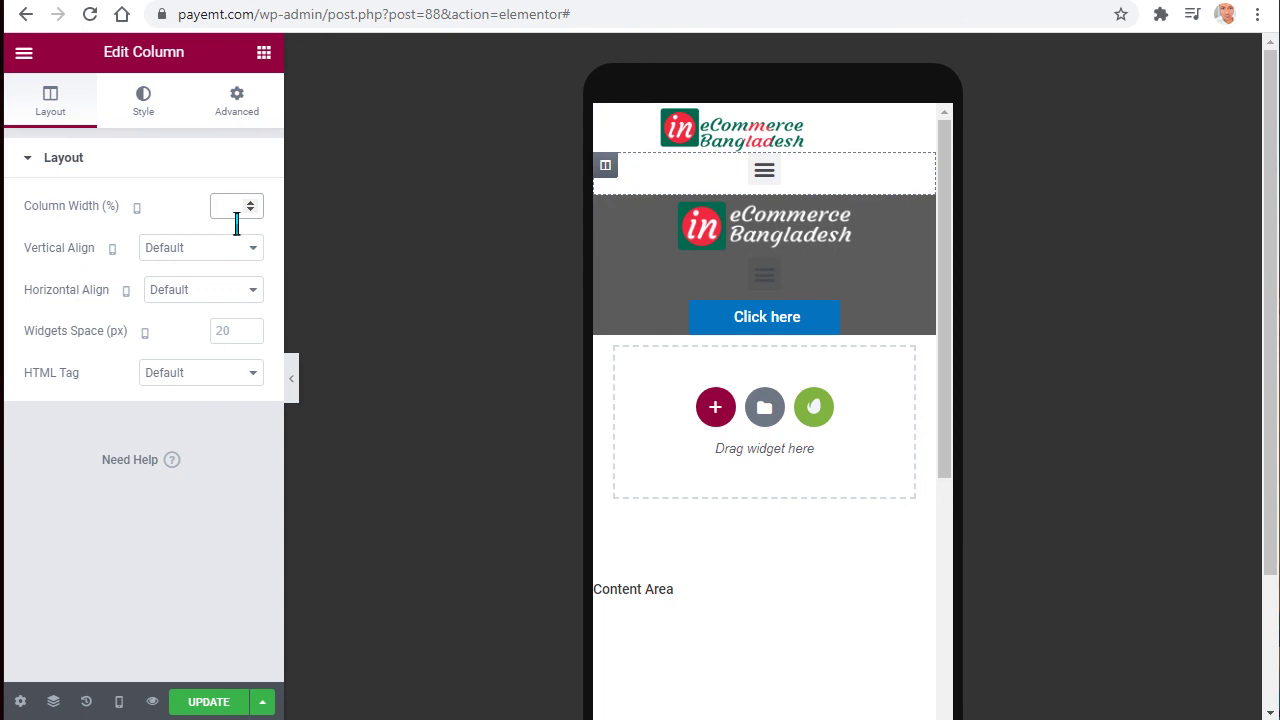
text(20)
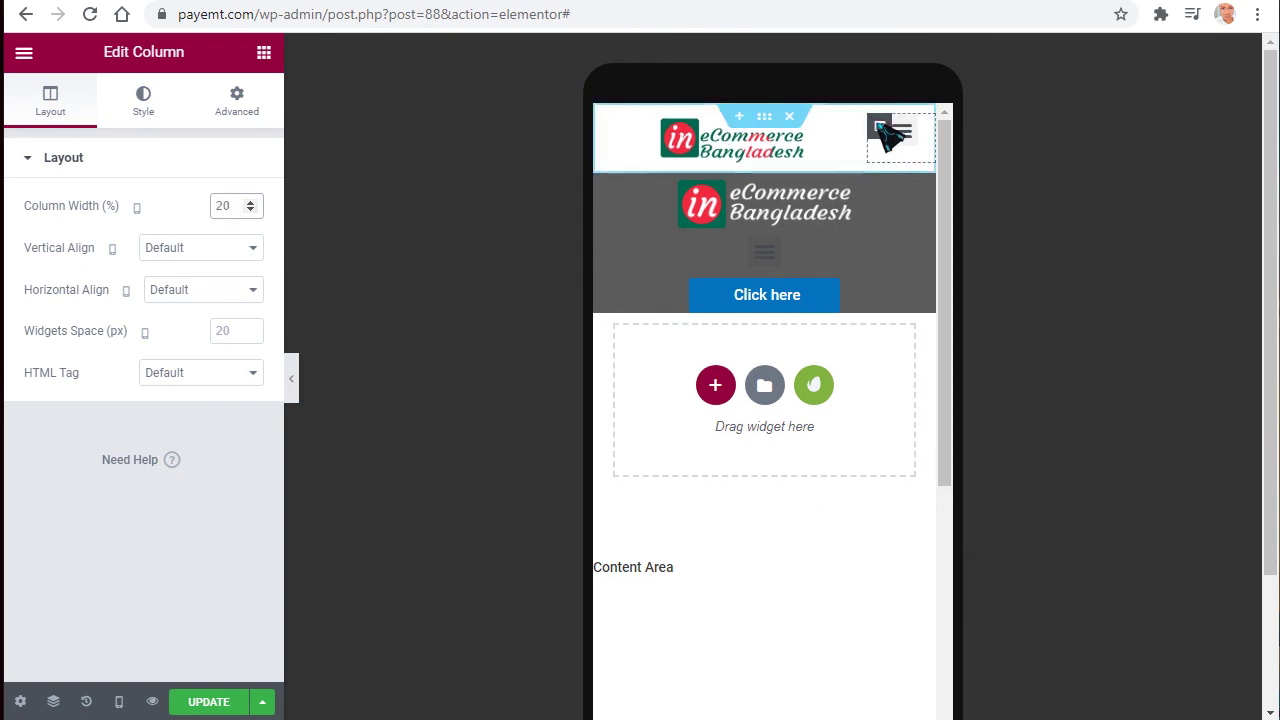
click(209, 250)
click(180, 302)
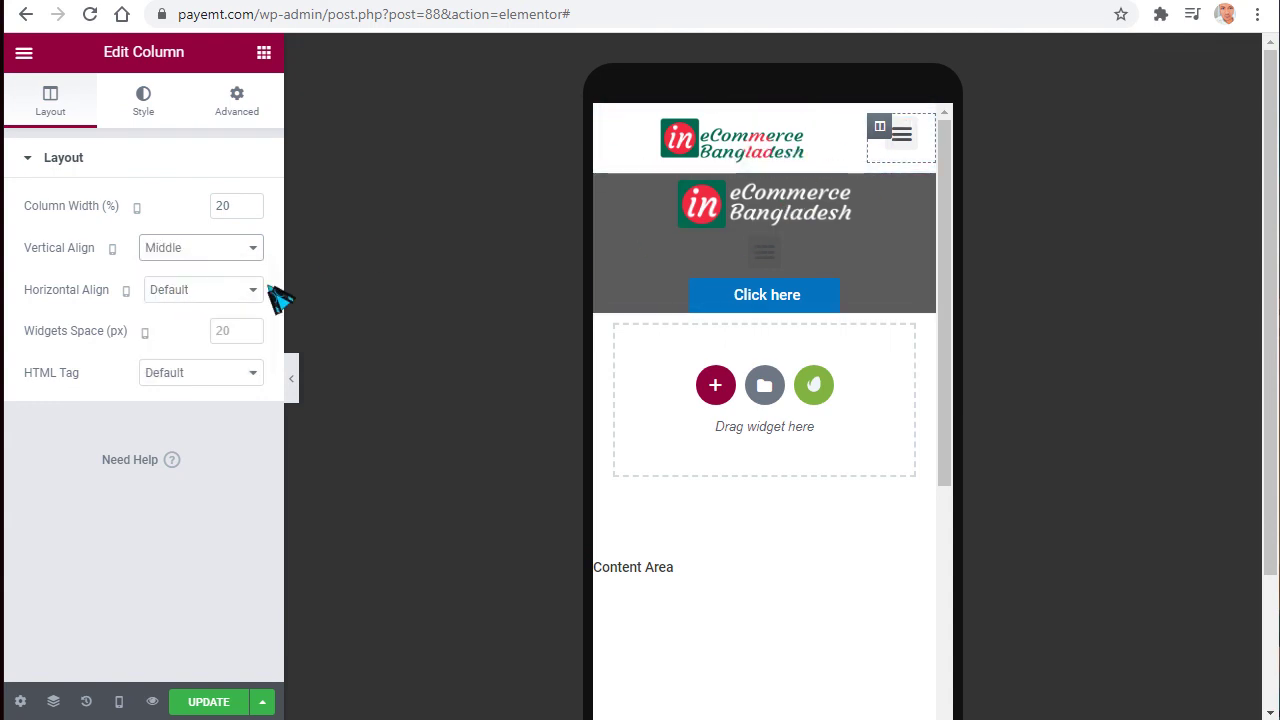
click(235, 290)
click(184, 342)
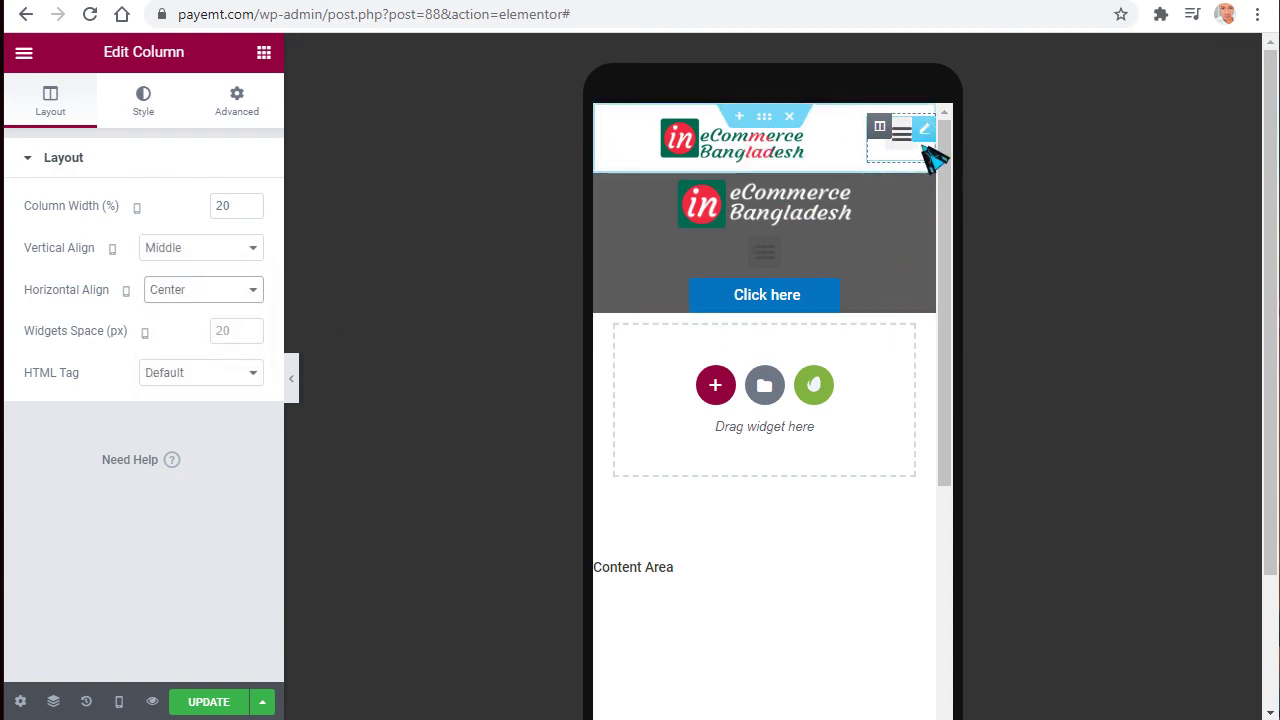
Set the lower header's mobile column widths to 60% for the logo, 10% for the menu and 30% for the button.
click(606, 187)
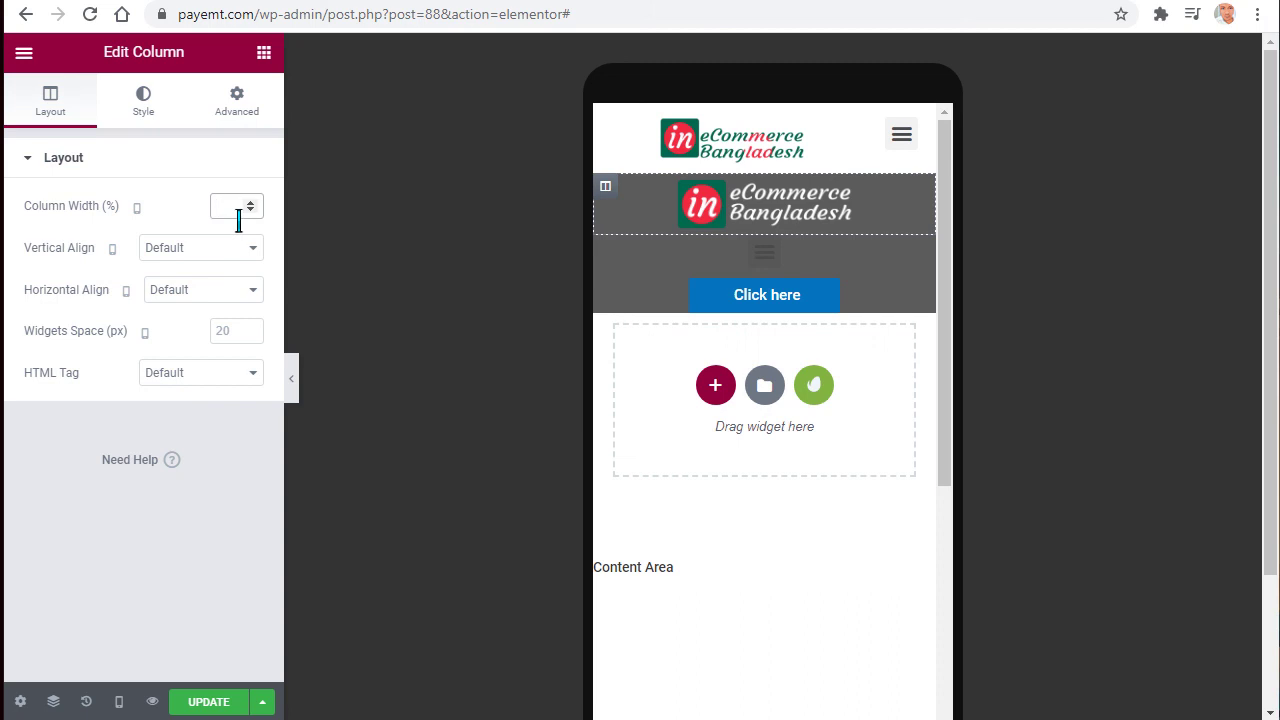
text(60)
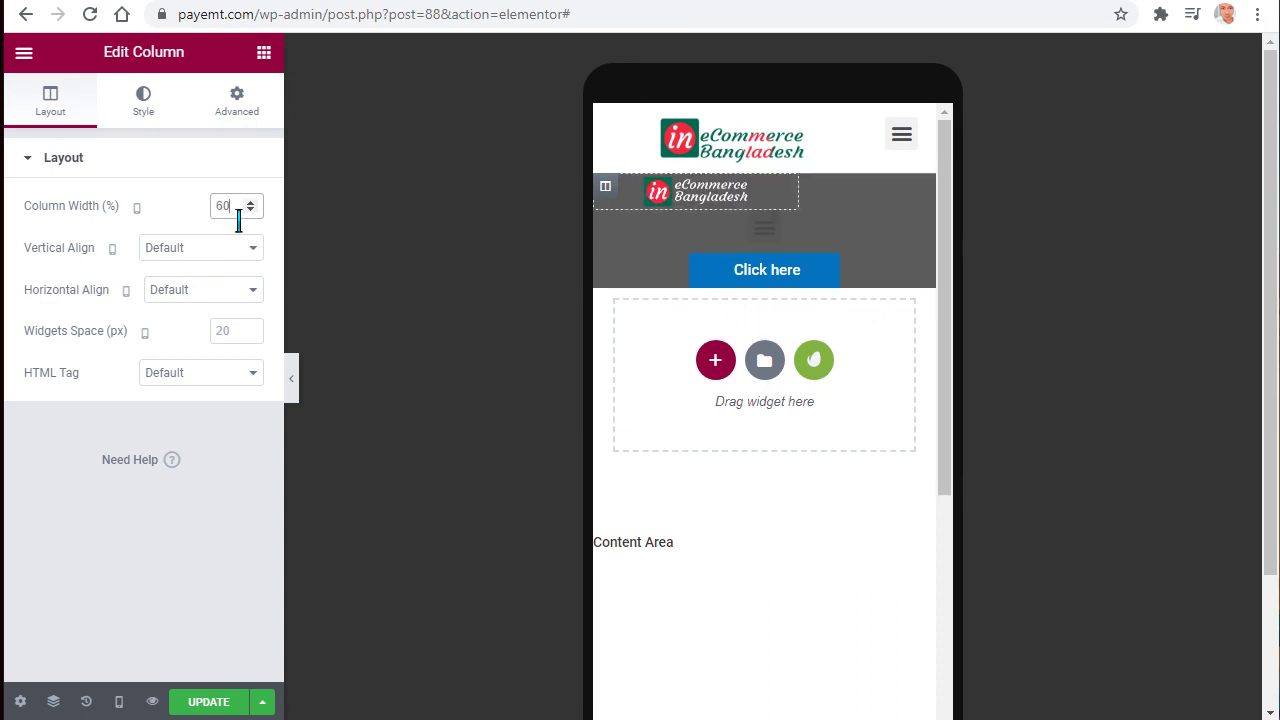
click(605, 224)
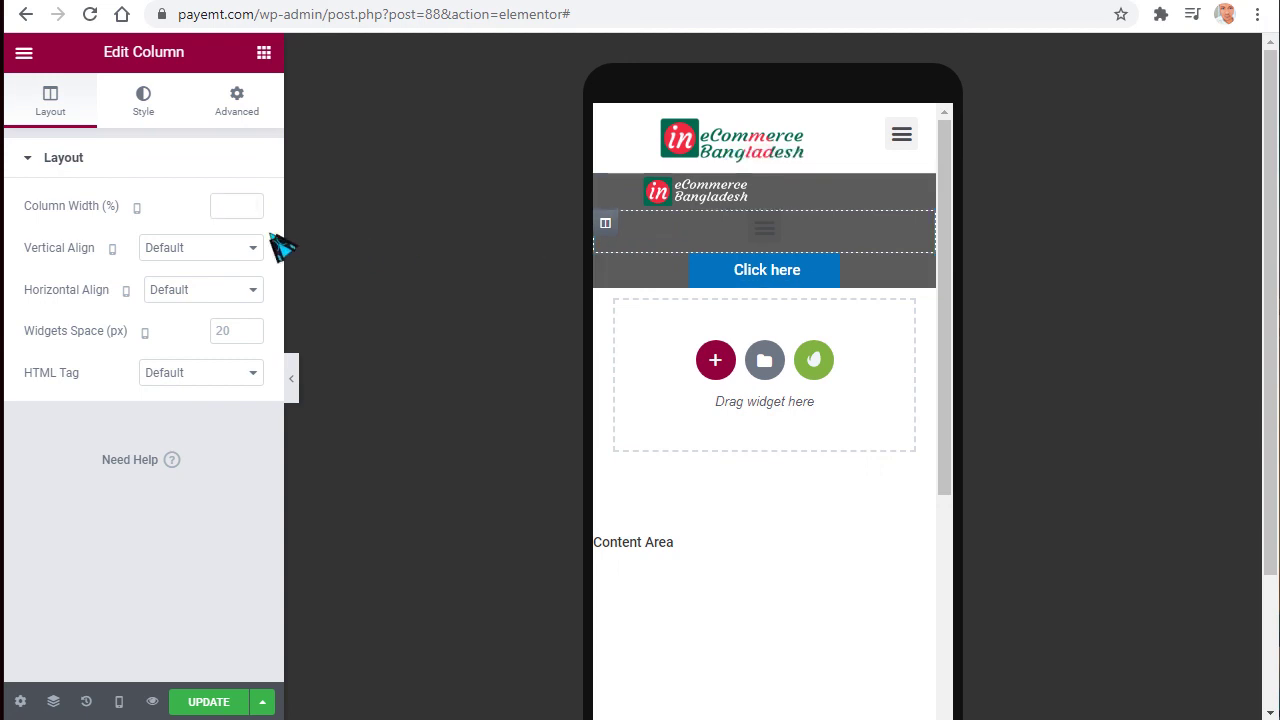
click(234, 210)
text(10)
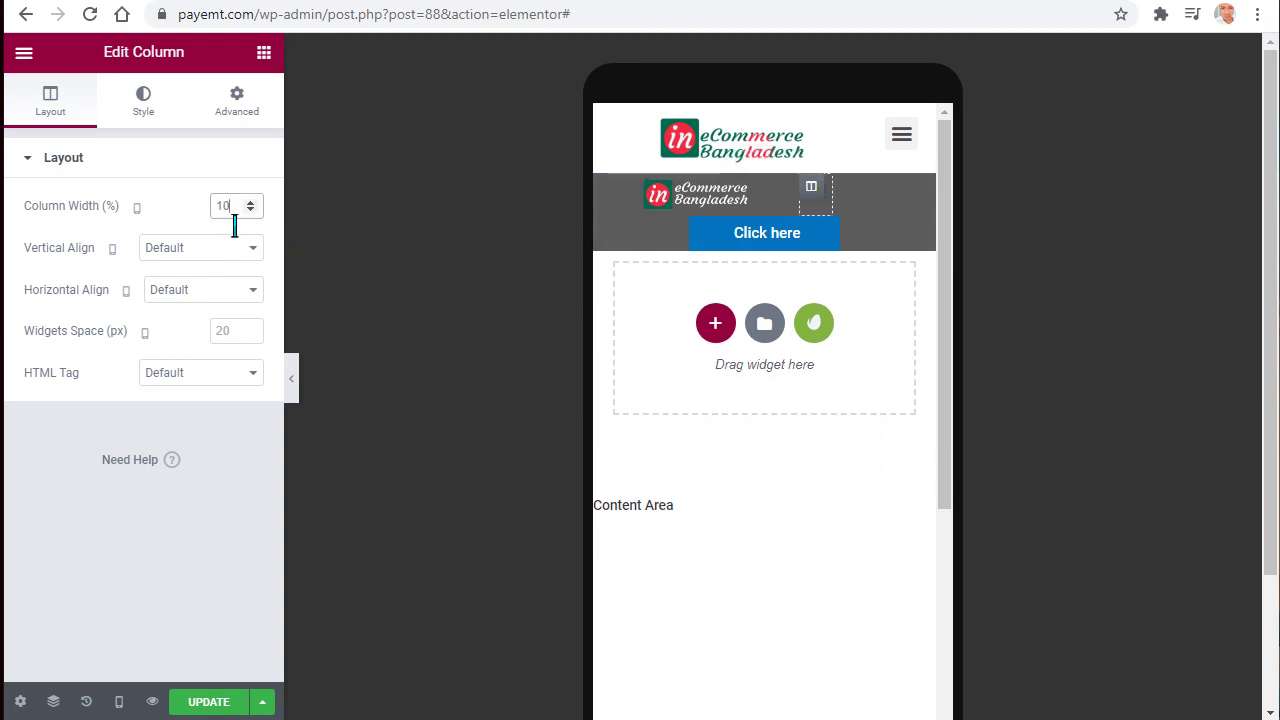
click(606, 232)
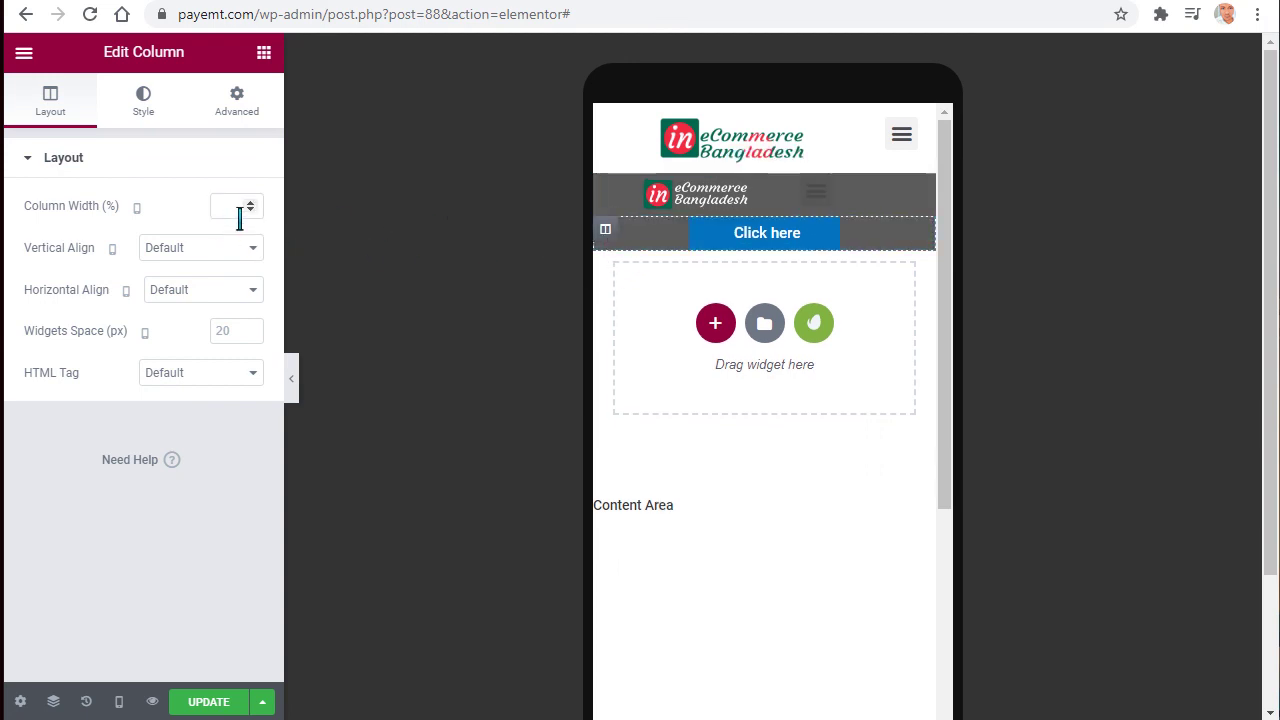
click(236, 206)
text(30)
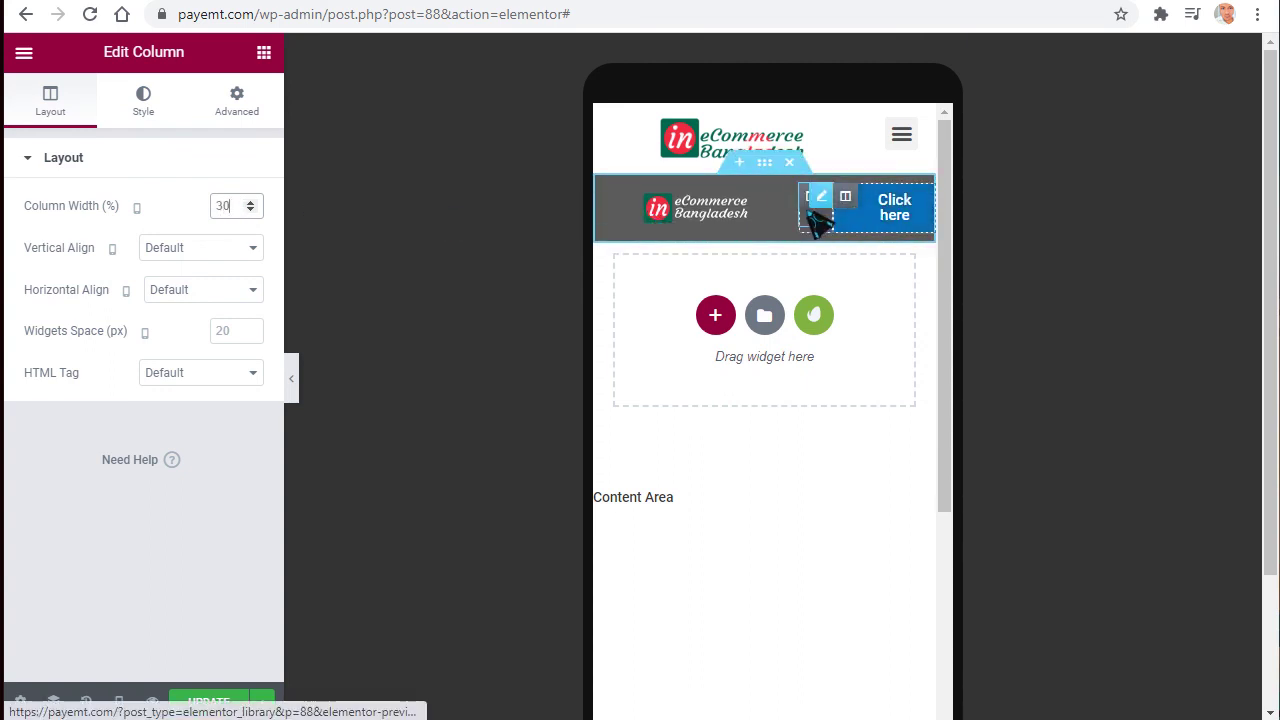
Change the lower header's mobile widths to 50% for the logo column and 40% for the button column, and update the template.
click(785, 216)
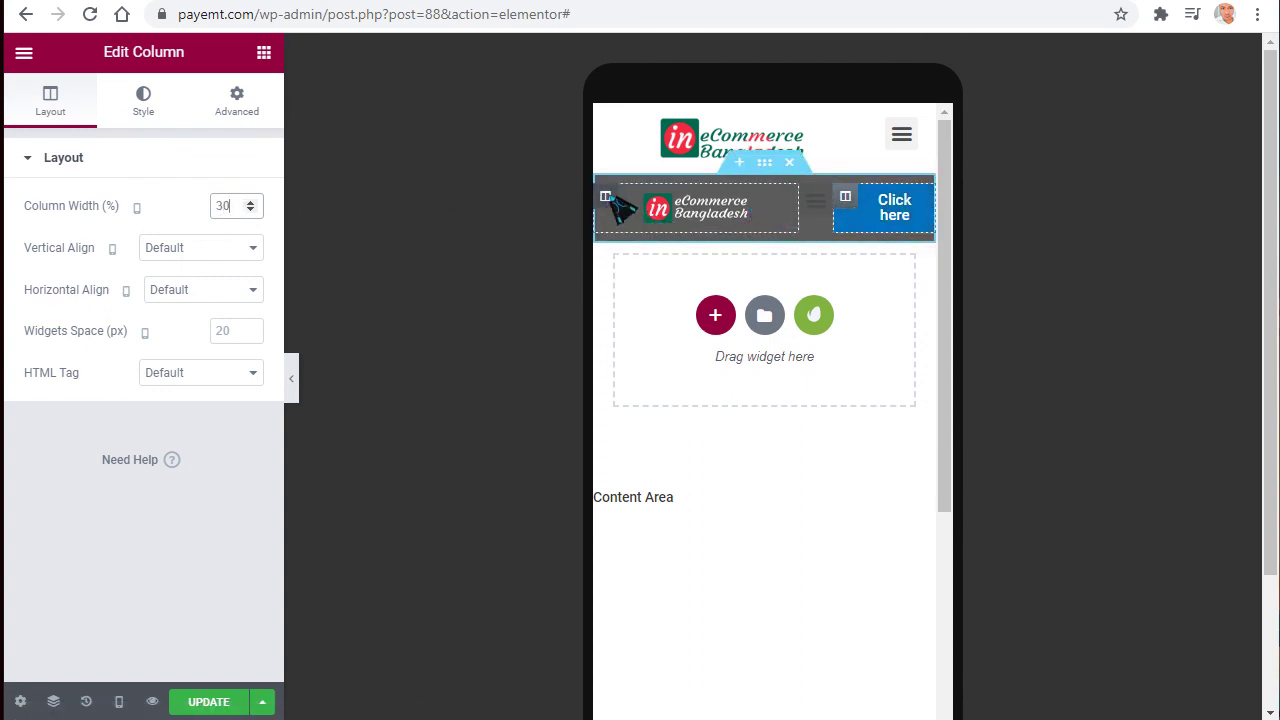
double_click(230, 212)
text(50)
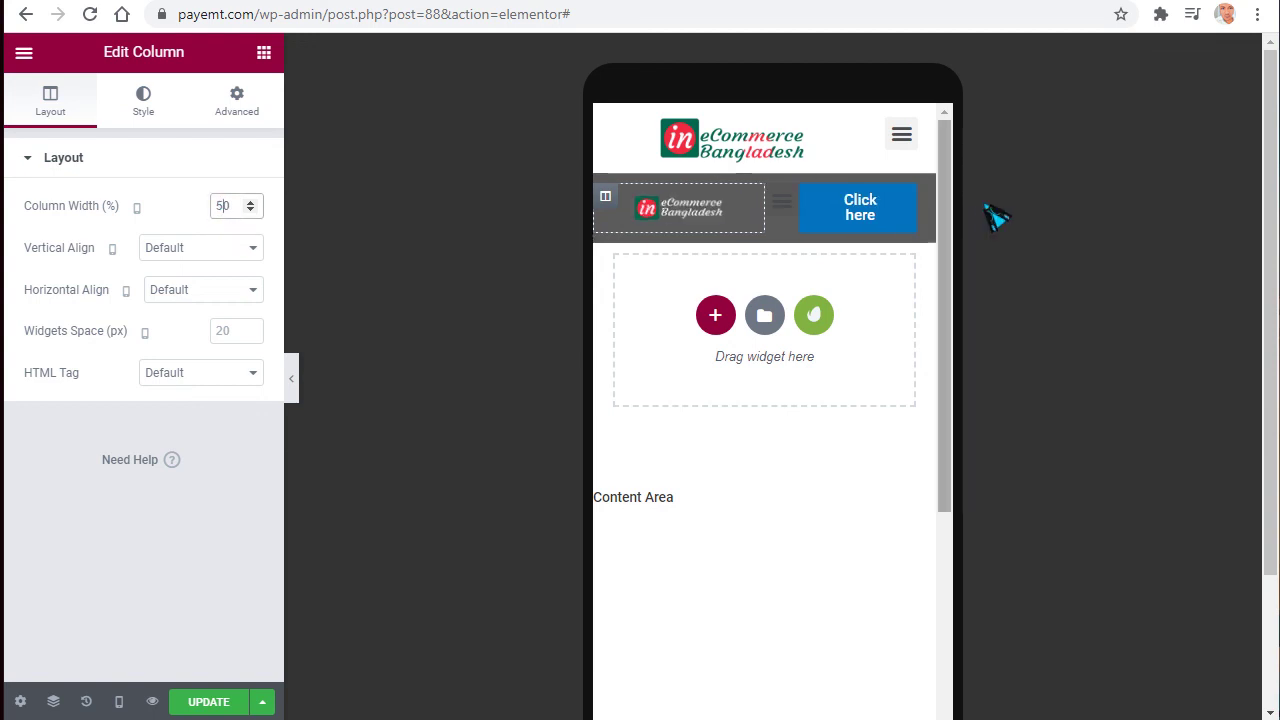
click(786, 200)
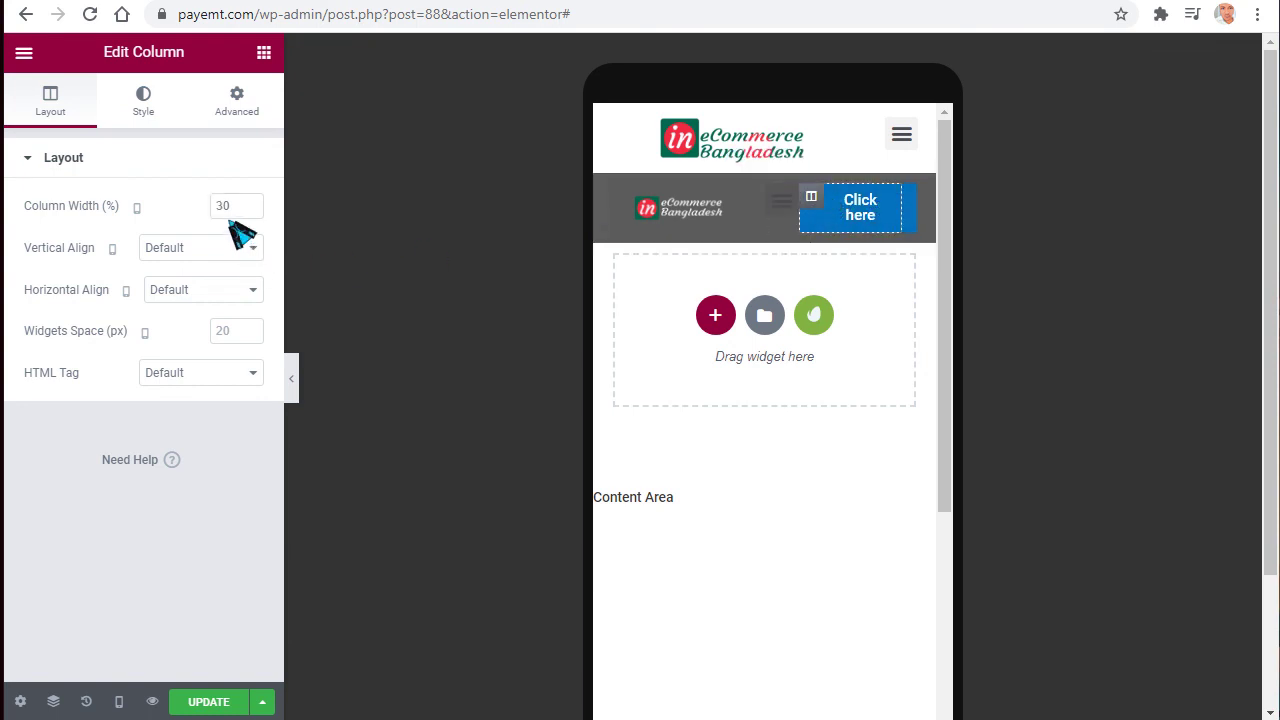
text(4)
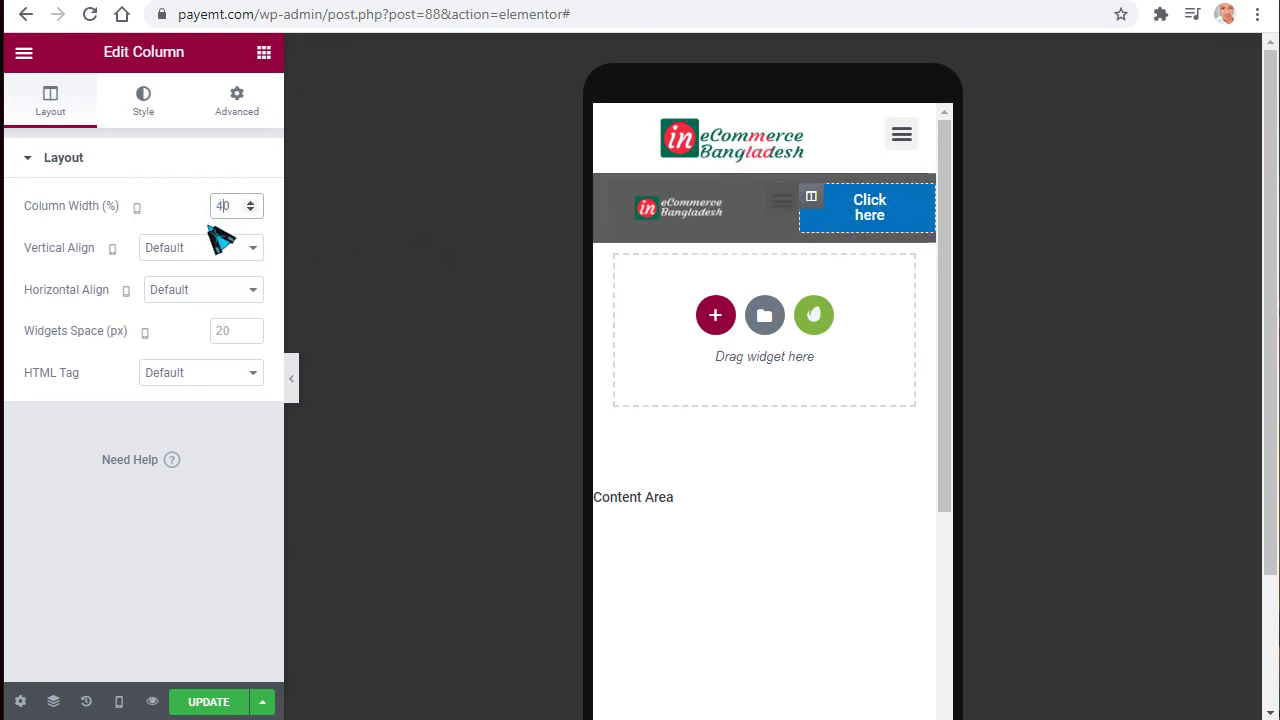
click(208, 701)
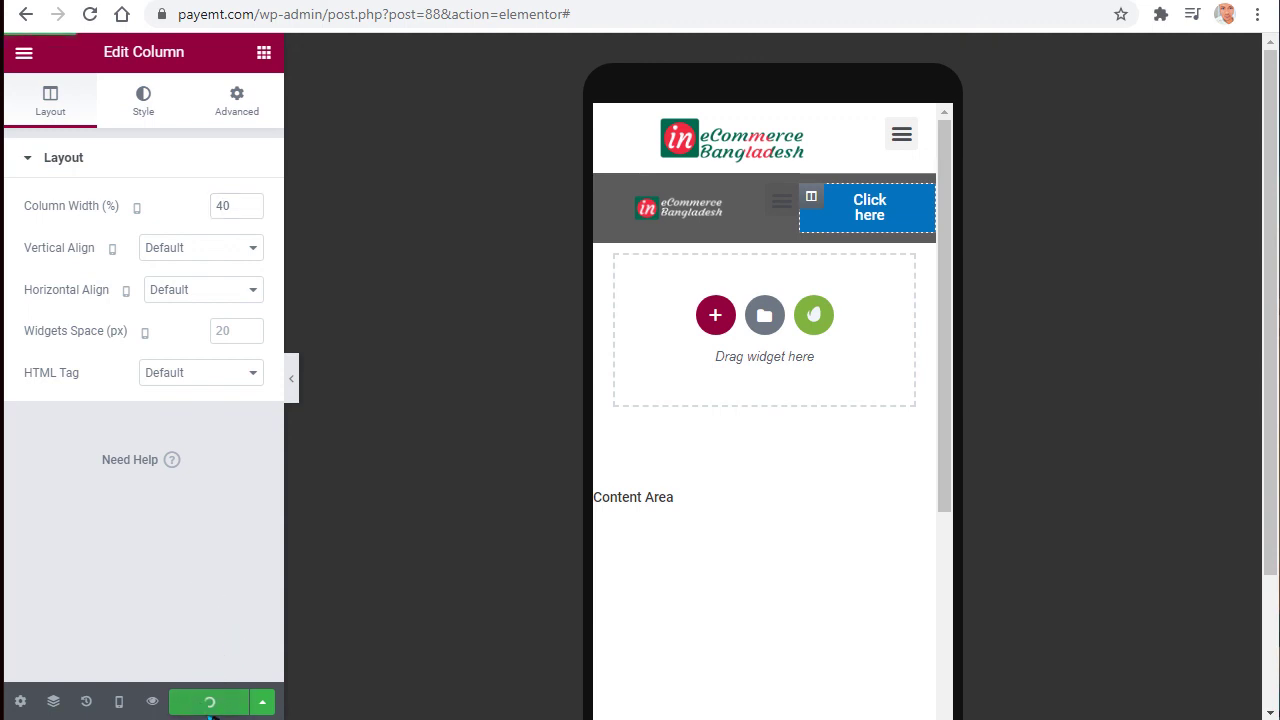
Reload the live site and examine how the normal and sticky headers swap while moving down and up the page.
click(950, 1)
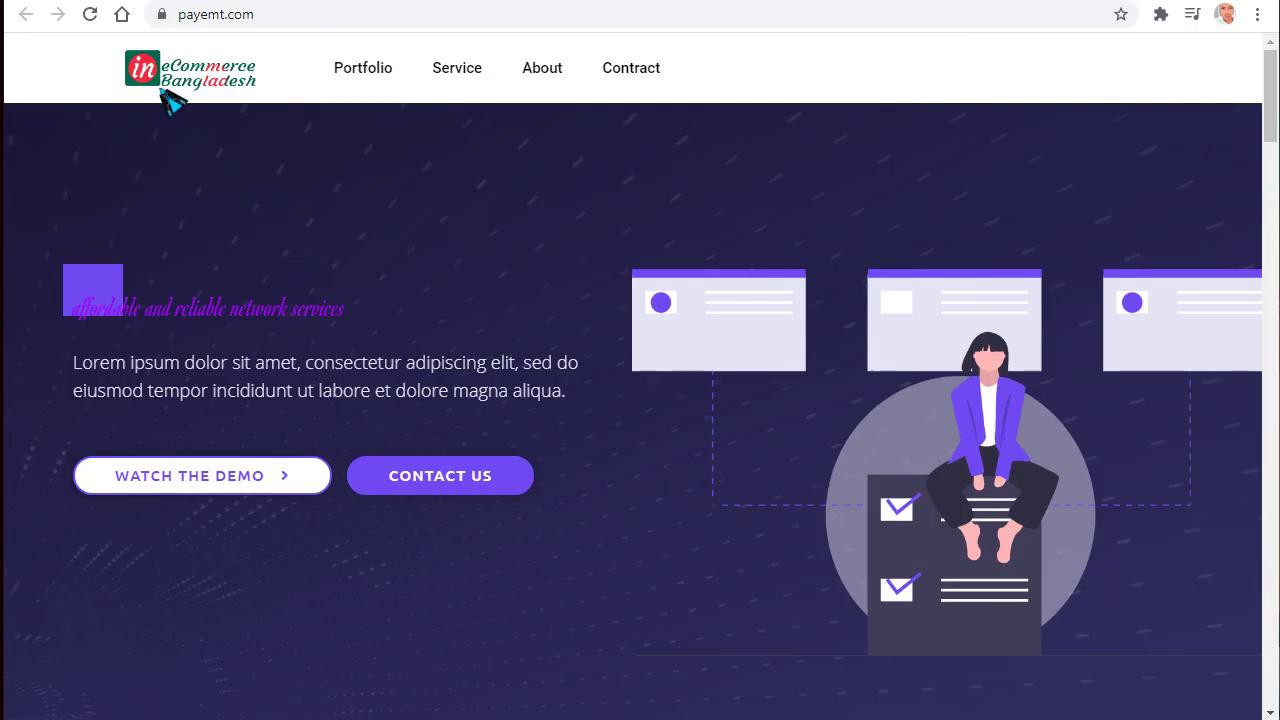
click(88, 14)
scroll(674, 194, down, 9)
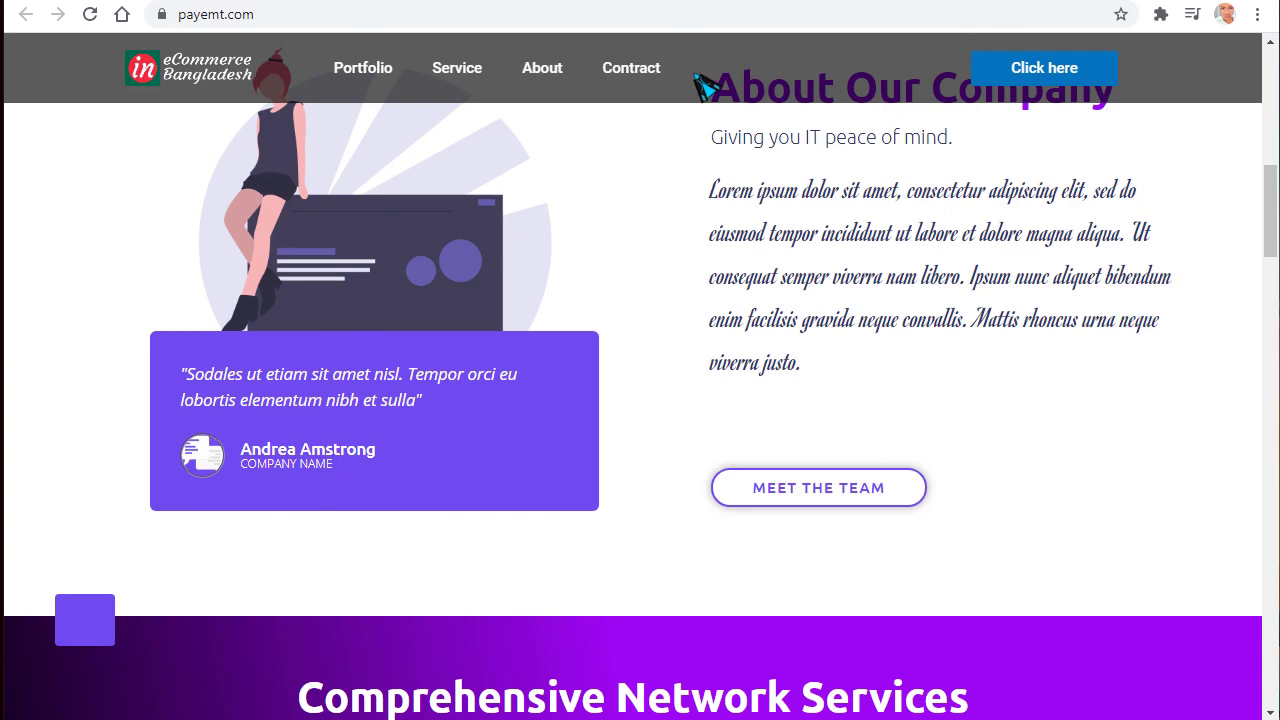
scroll(706, 88, up, 8)
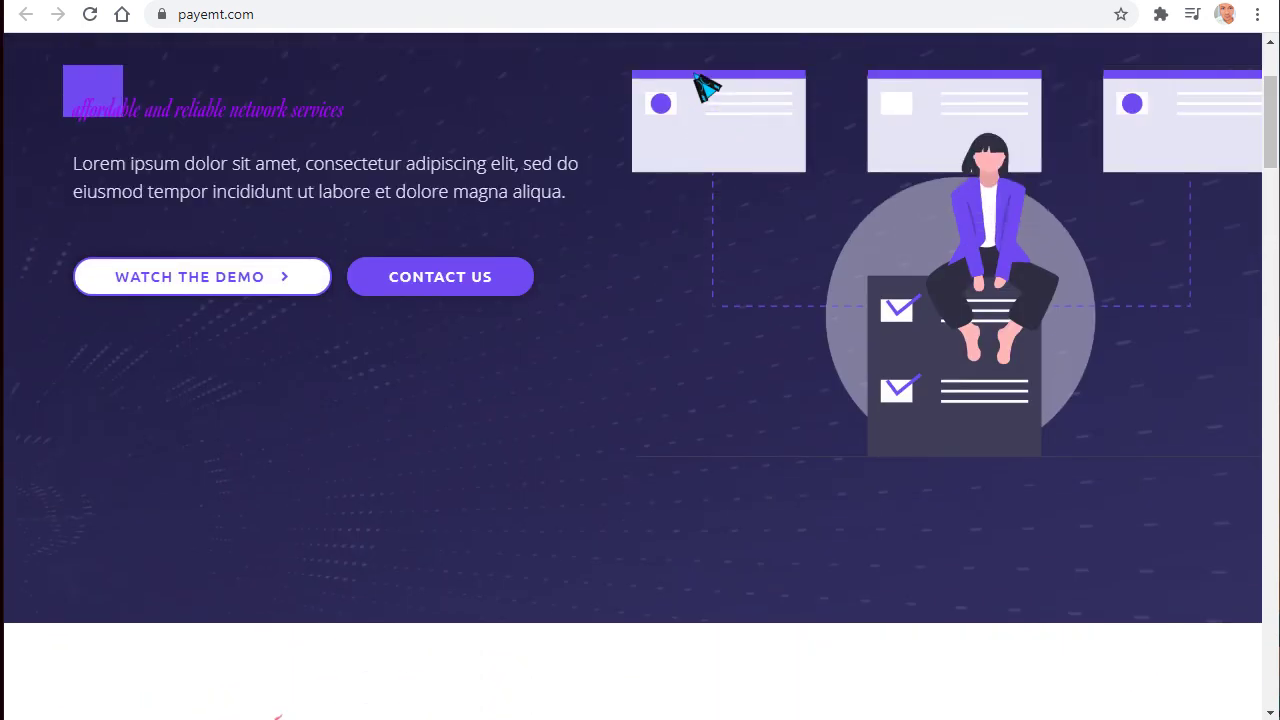
scroll(706, 88, up, 2)
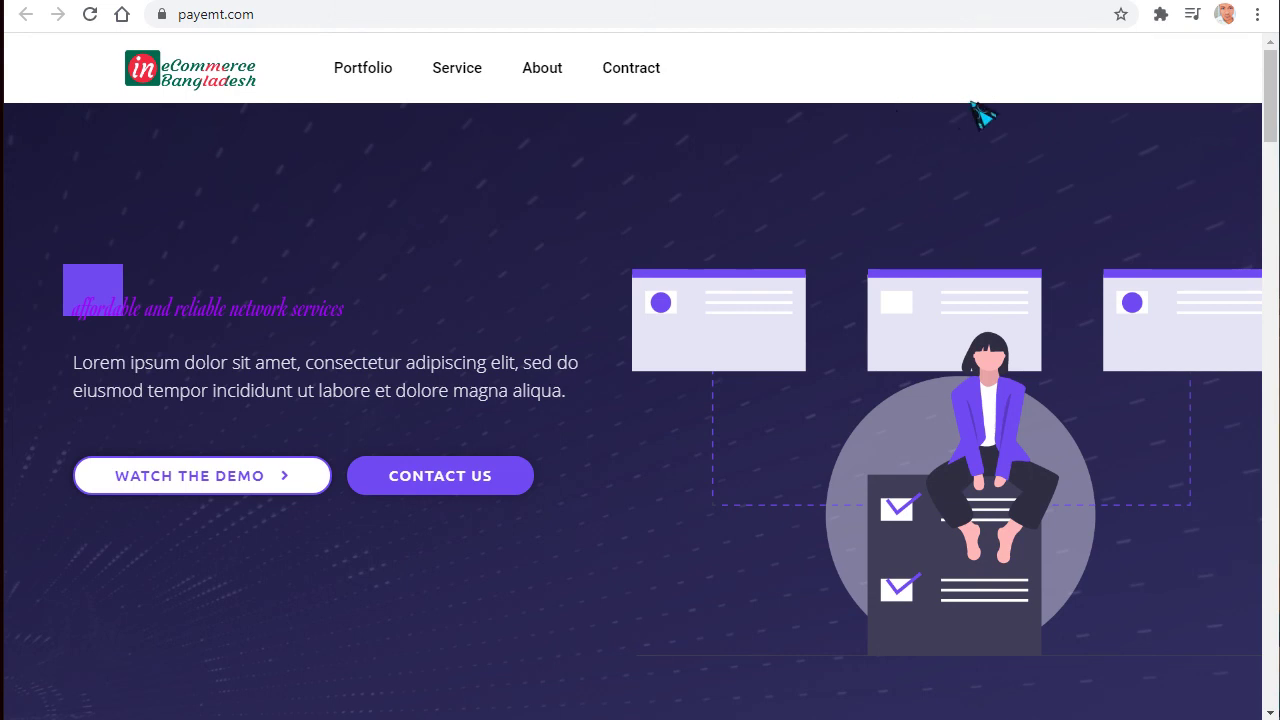
scroll(855, 135, down, 3)
scroll(858, 135, down, 2)
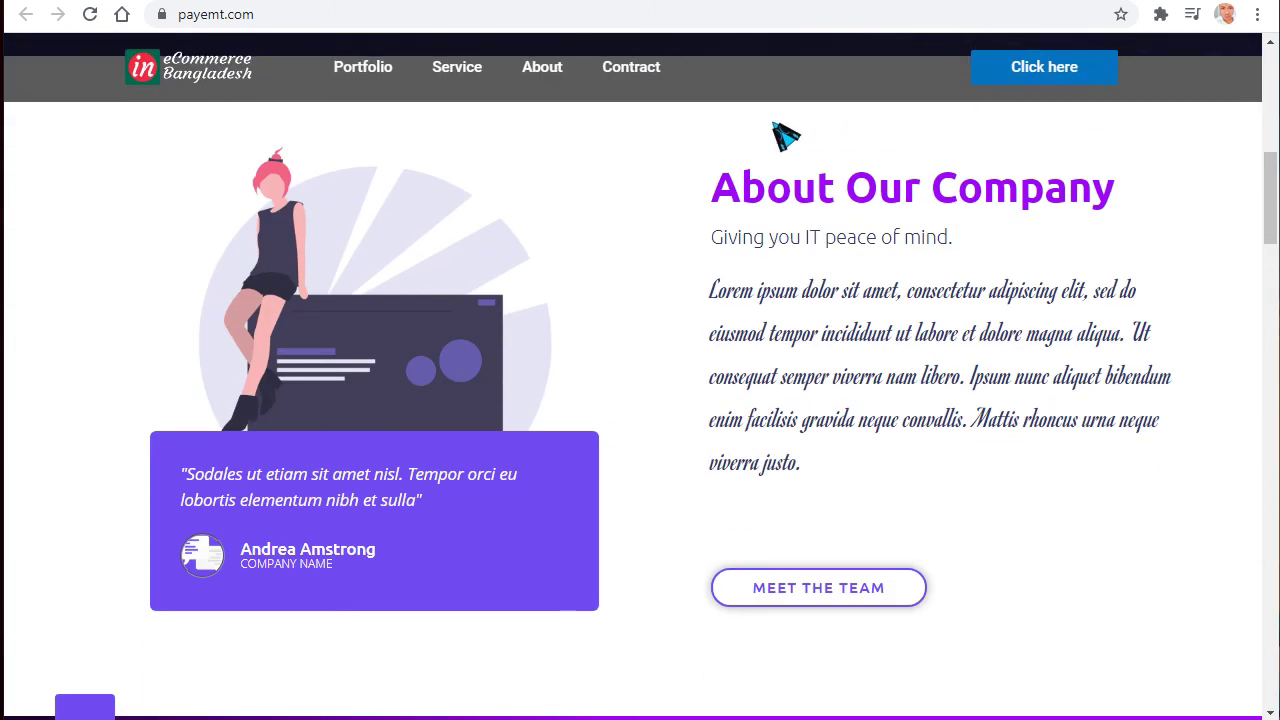
scroll(843, 207, up, 1)
scroll(843, 207, up, 5)
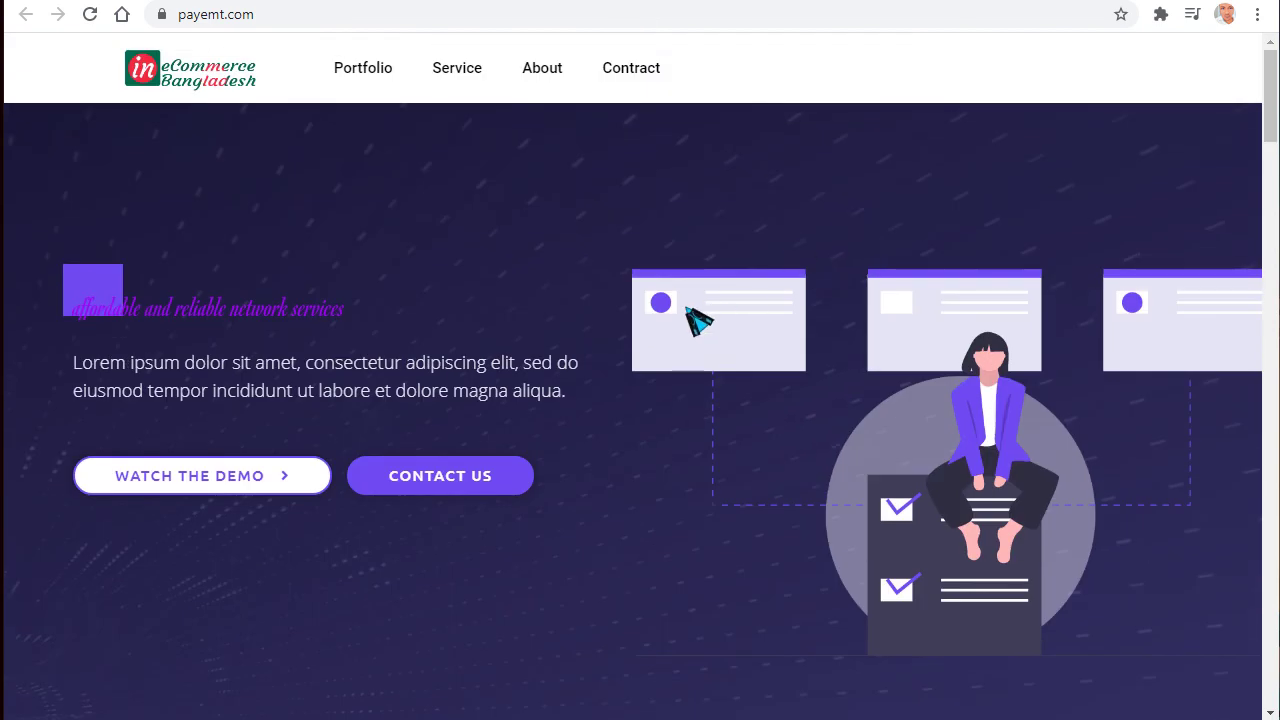
scroll(688, 310, down, 10)
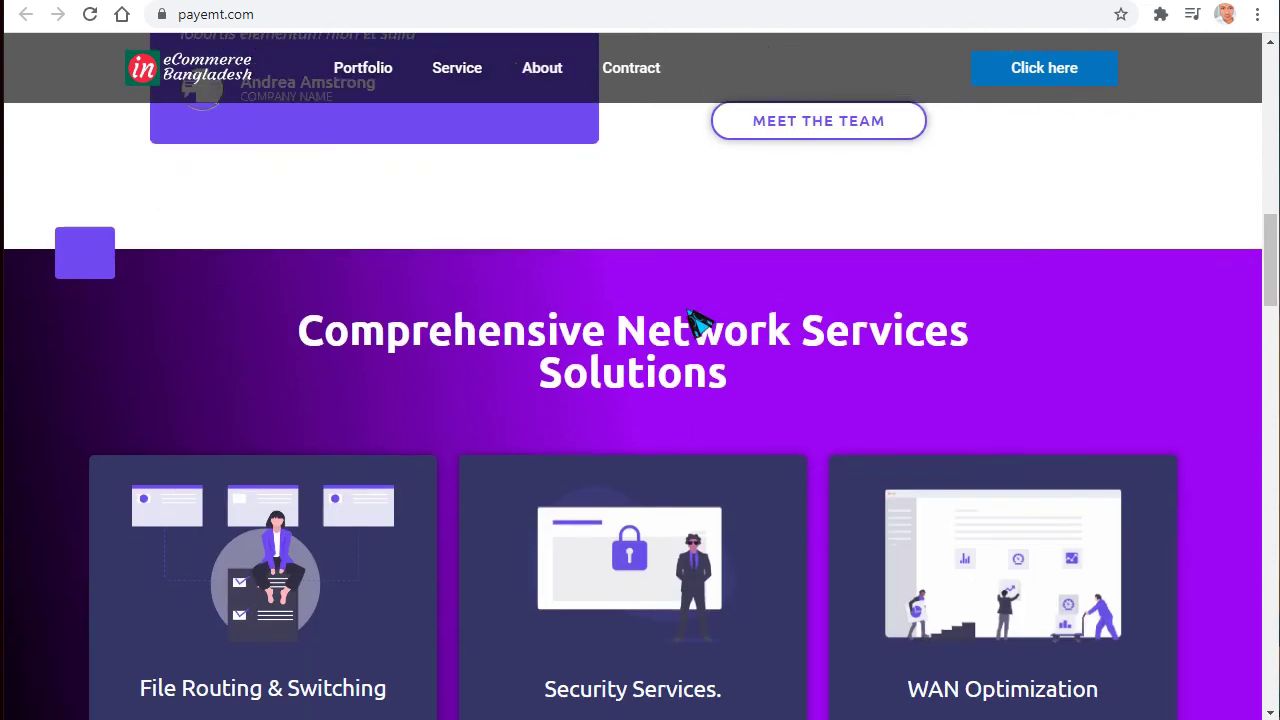
scroll(697, 320, down, 5)
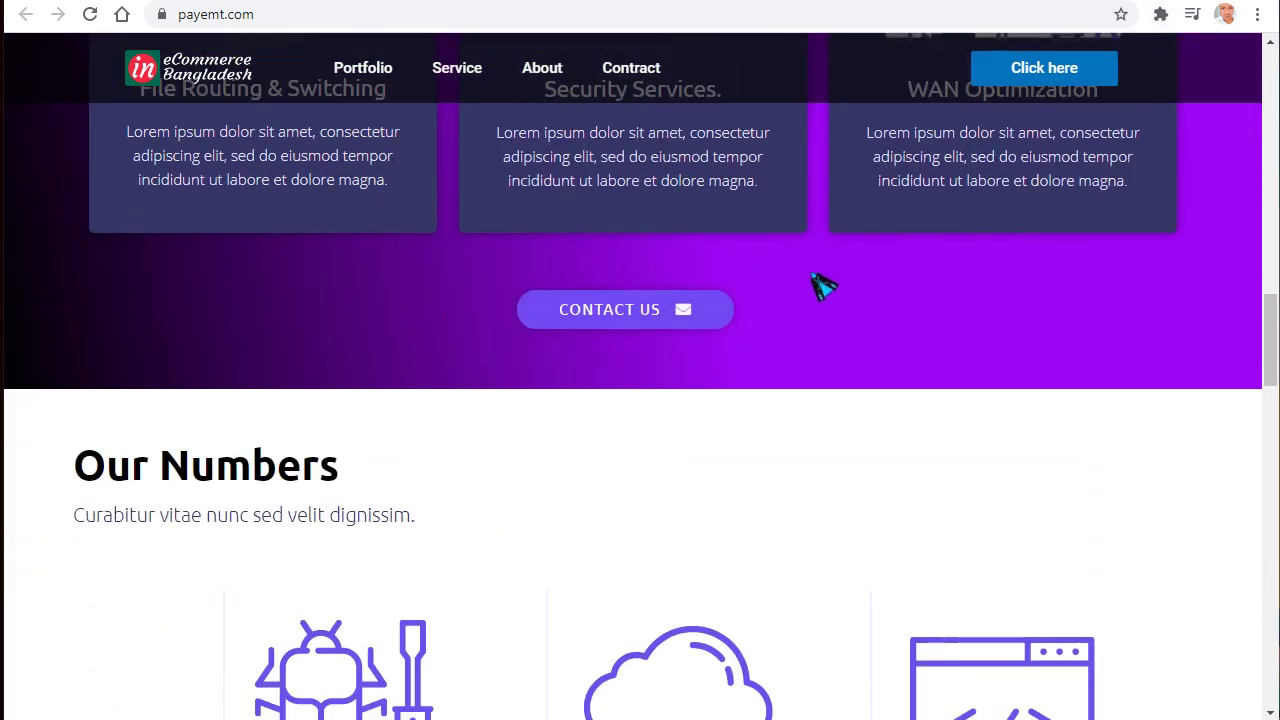
Inspect the live page in the browser's iPhone 5/SE device view and examine both header versions on mobile.
right_click(813, 273)
click(895, 554)
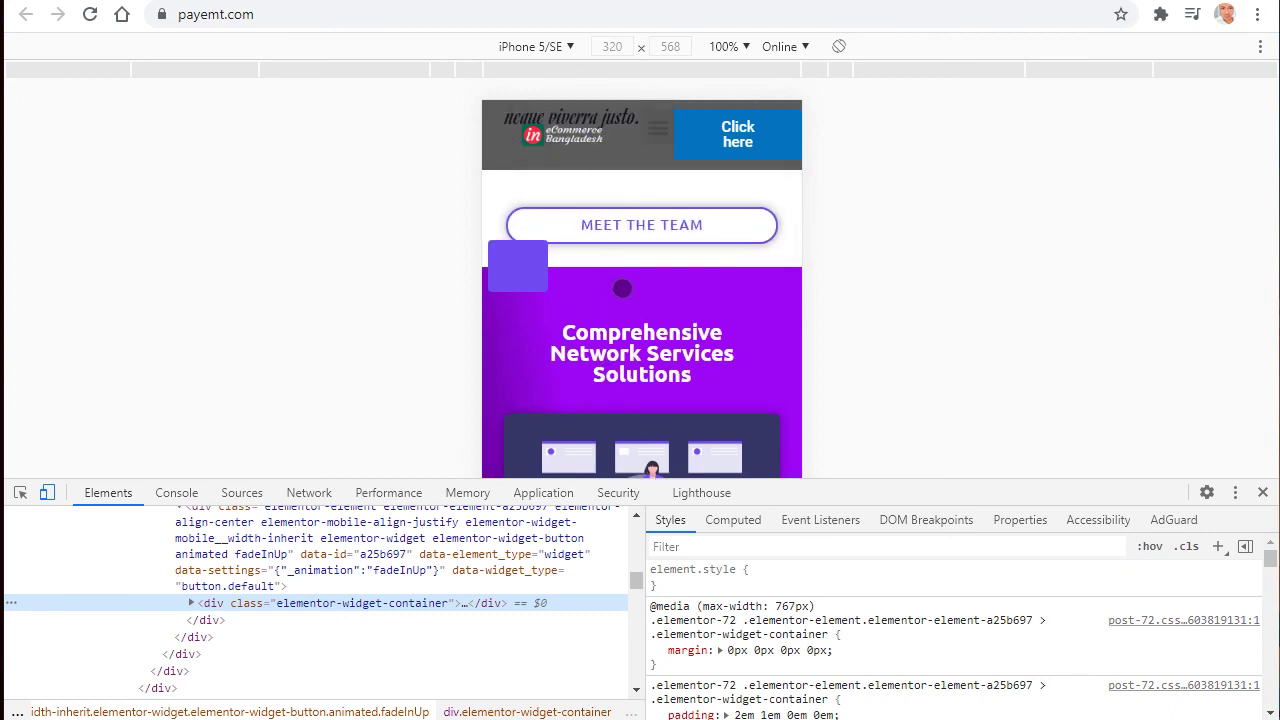
scroll(613, 253, up, 15)
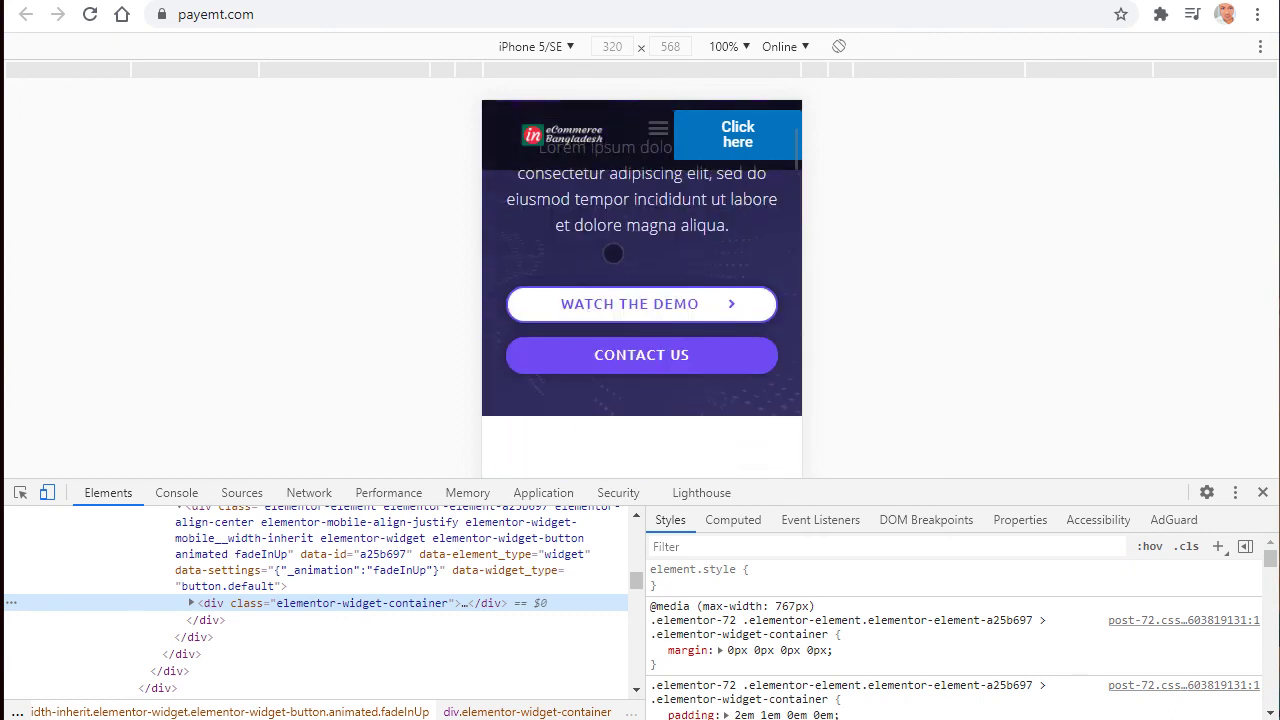
scroll(613, 253, up, 5)
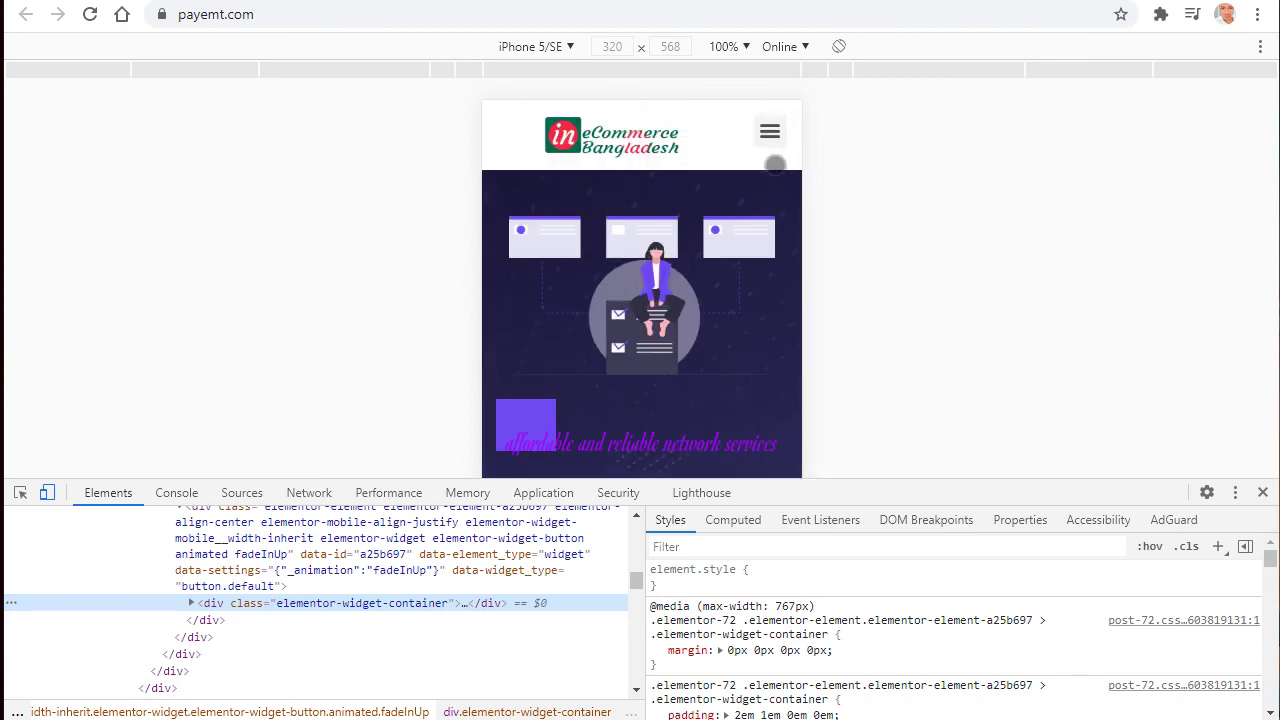
scroll(720, 265, down, 10)
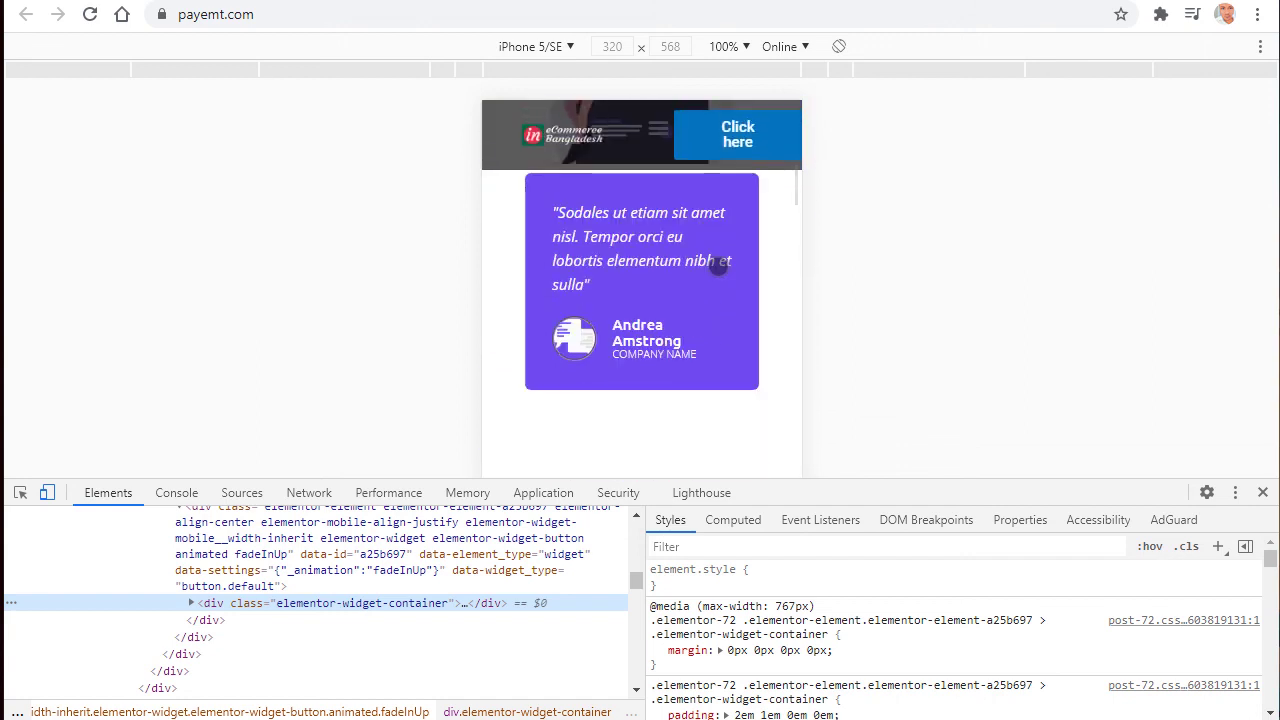